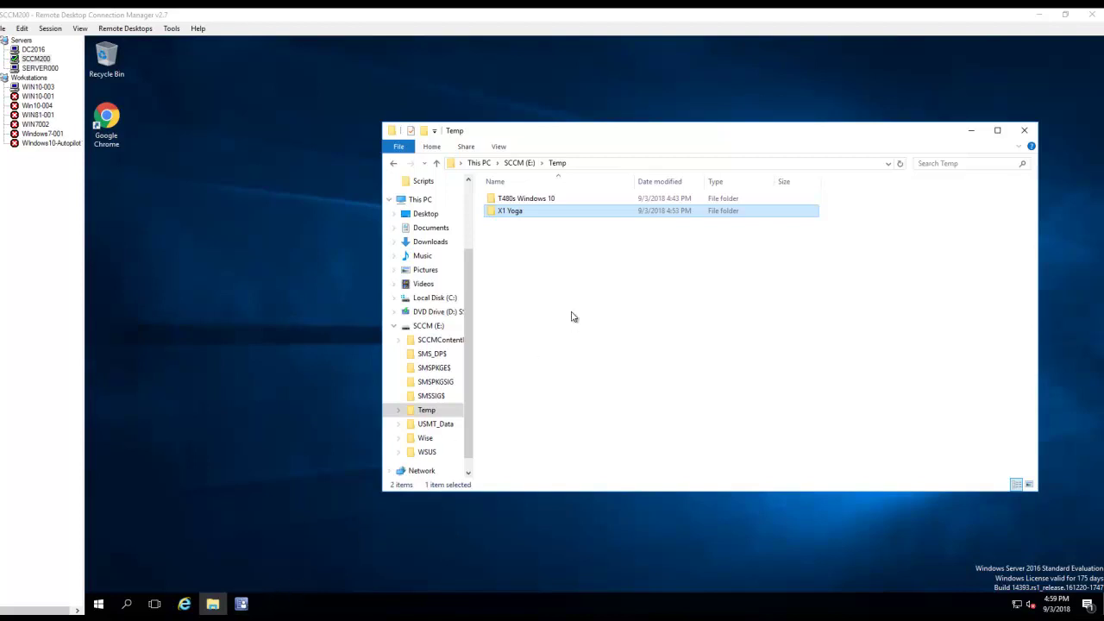
- Look into the X1 Yoga driver folder, then switch to Configuration Manager and open Drivers in the Software Library
double_click(506, 217)
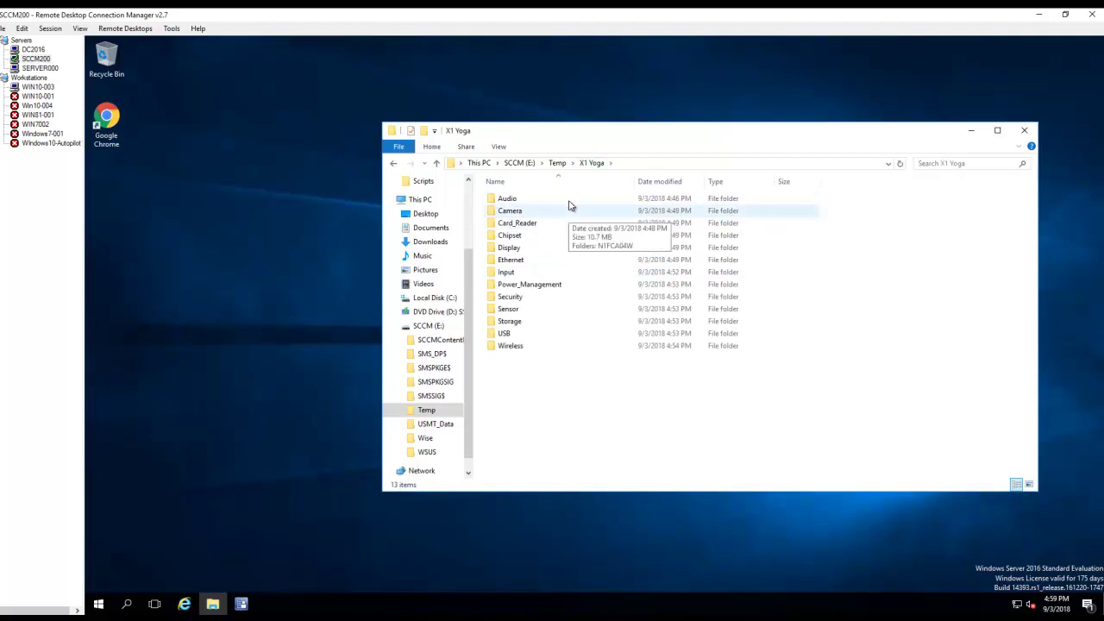
left_click(240, 604)
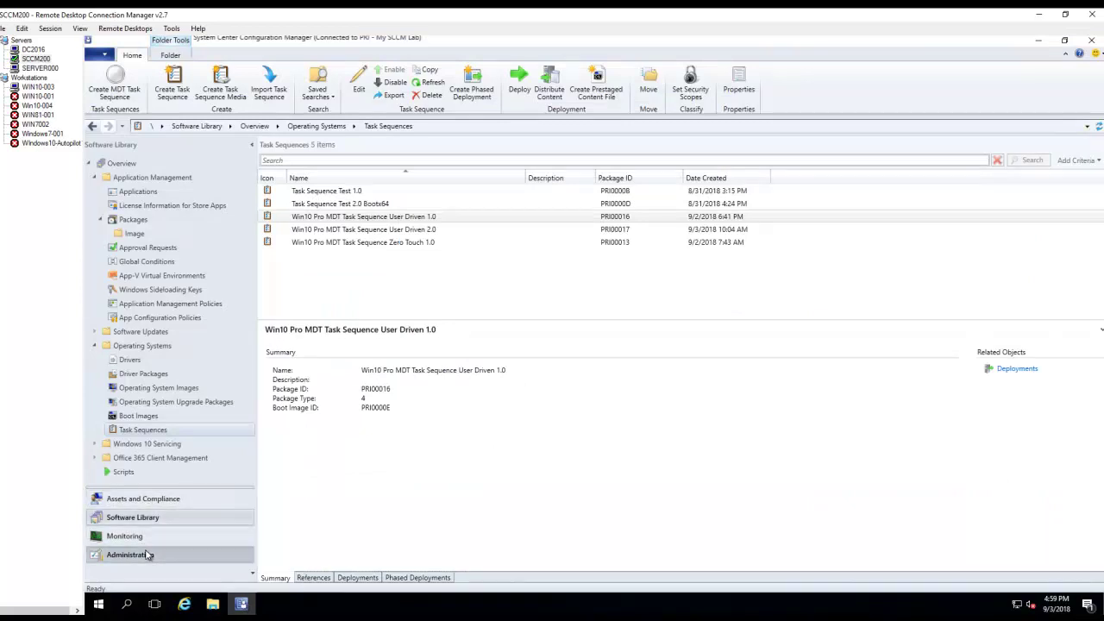
left_click(149, 555)
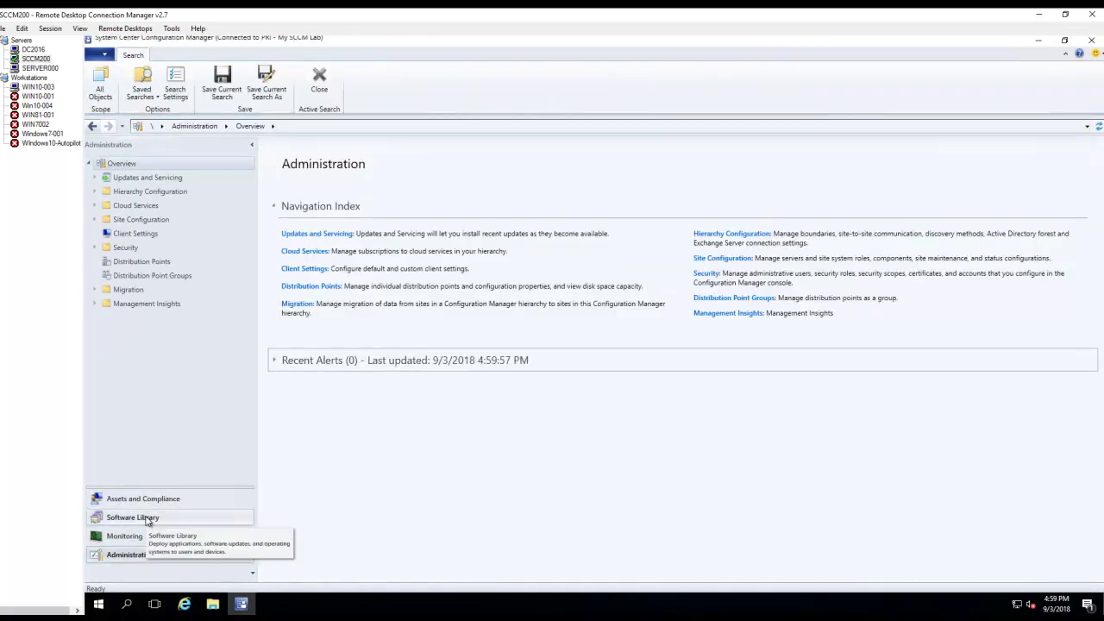
left_click(147, 518)
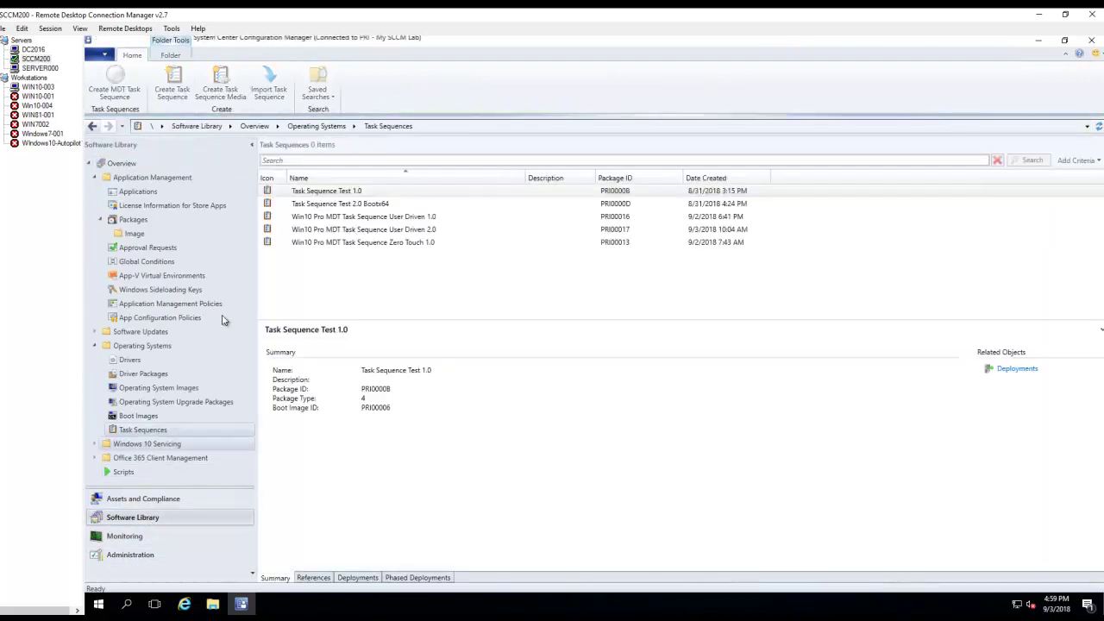
left_click(130, 360)
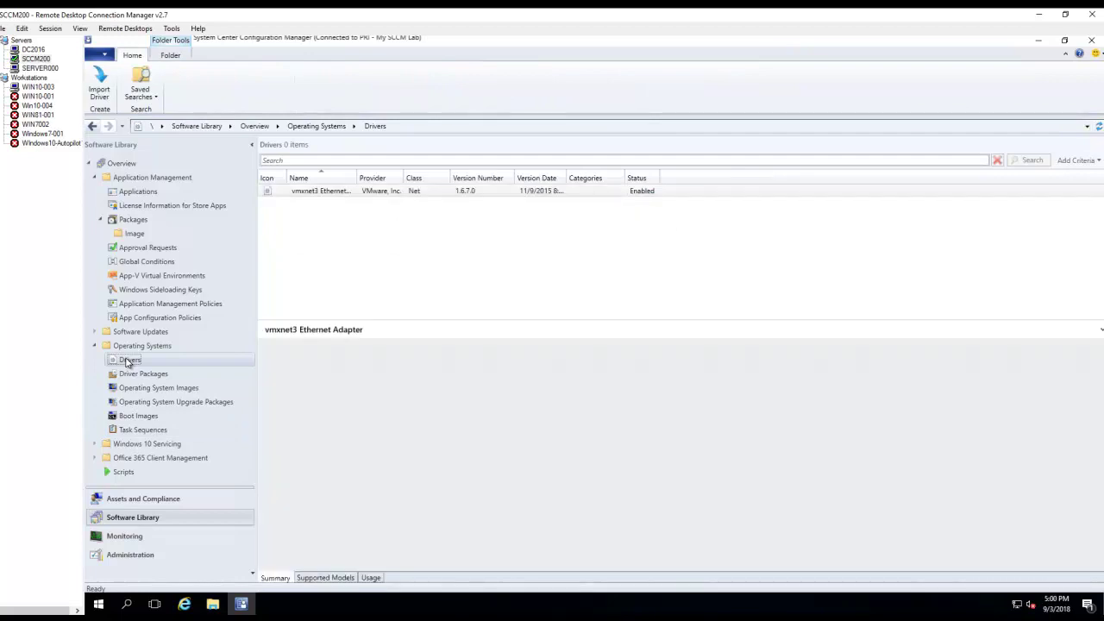
right_click(127, 361)
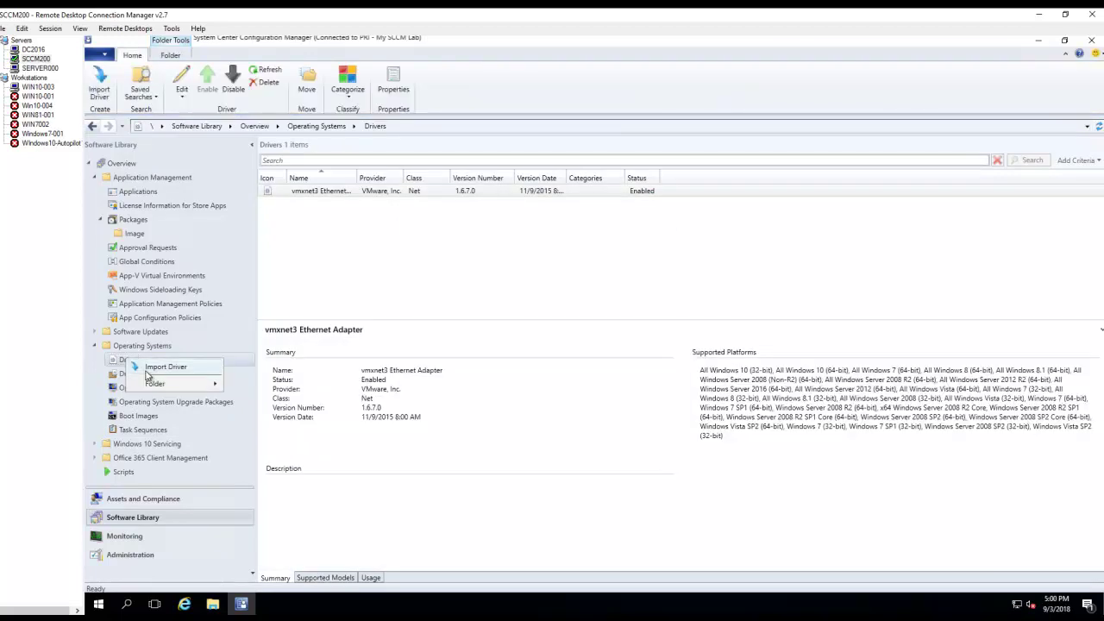
left_click(172, 371)
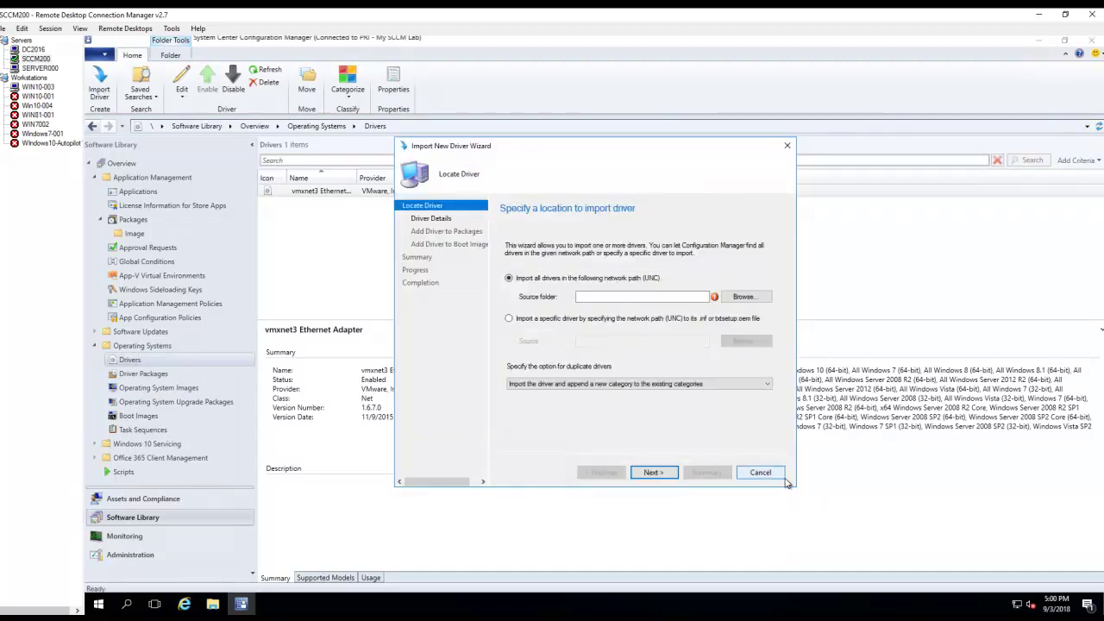
left_click(759, 473)
left_click(615, 368)
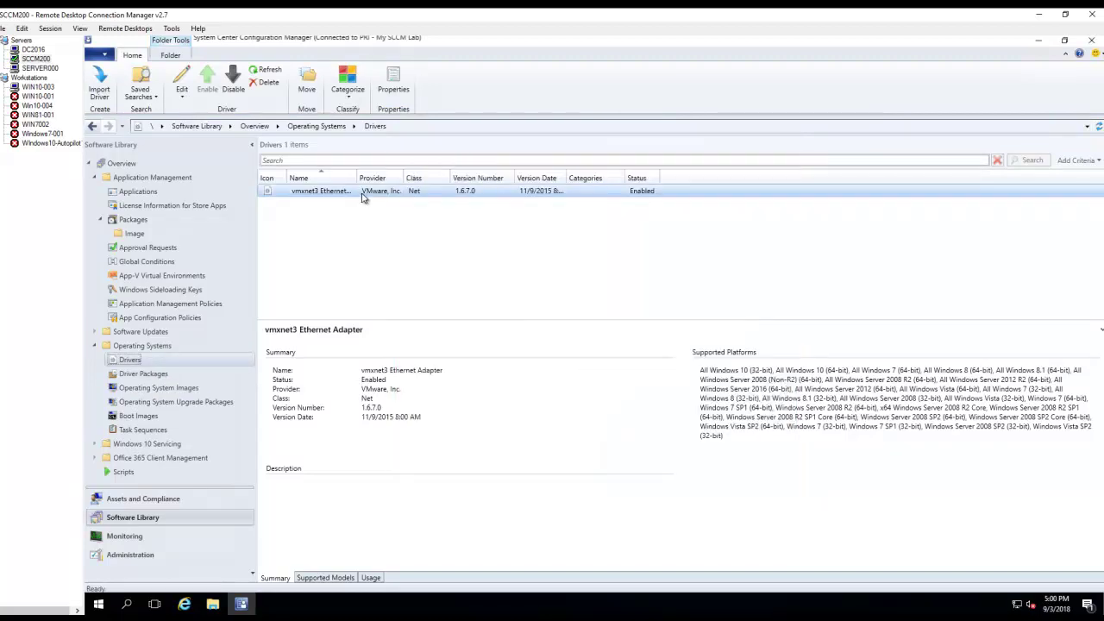
- Create a folder named VMXNET3 under the Drivers node
right_click(127, 360)
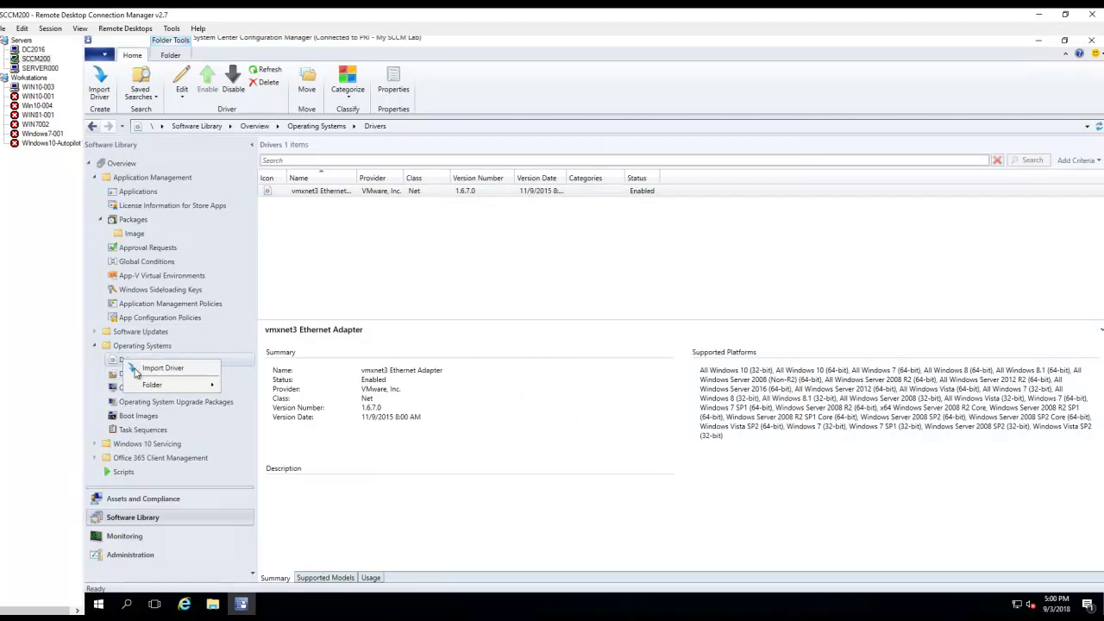
mouse_move(183, 386)
left_click(247, 386)
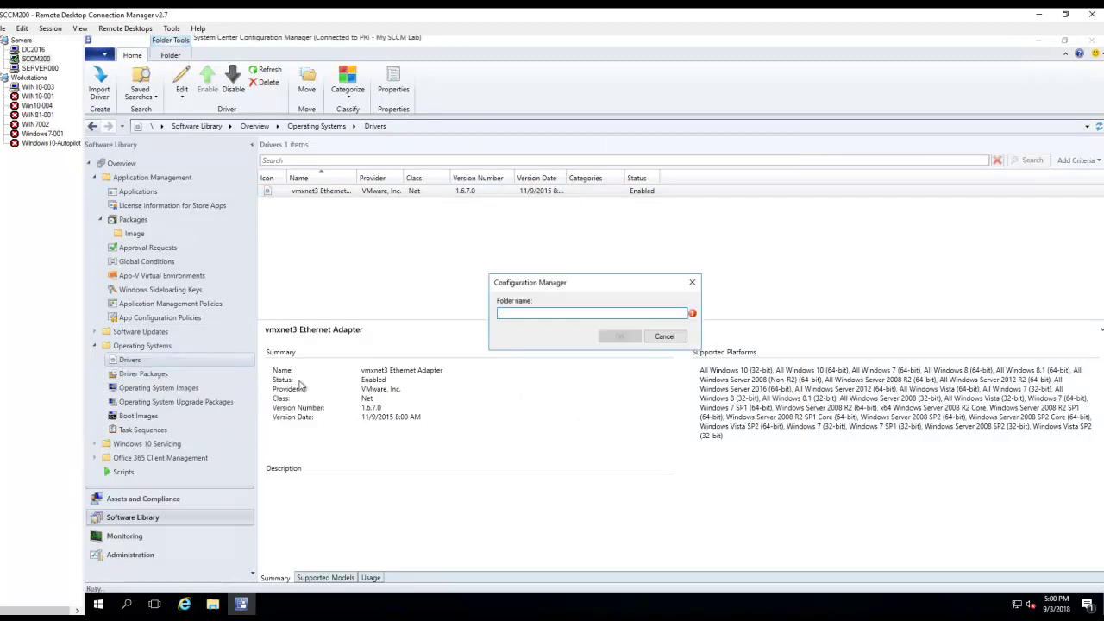
type("VMXNET3")
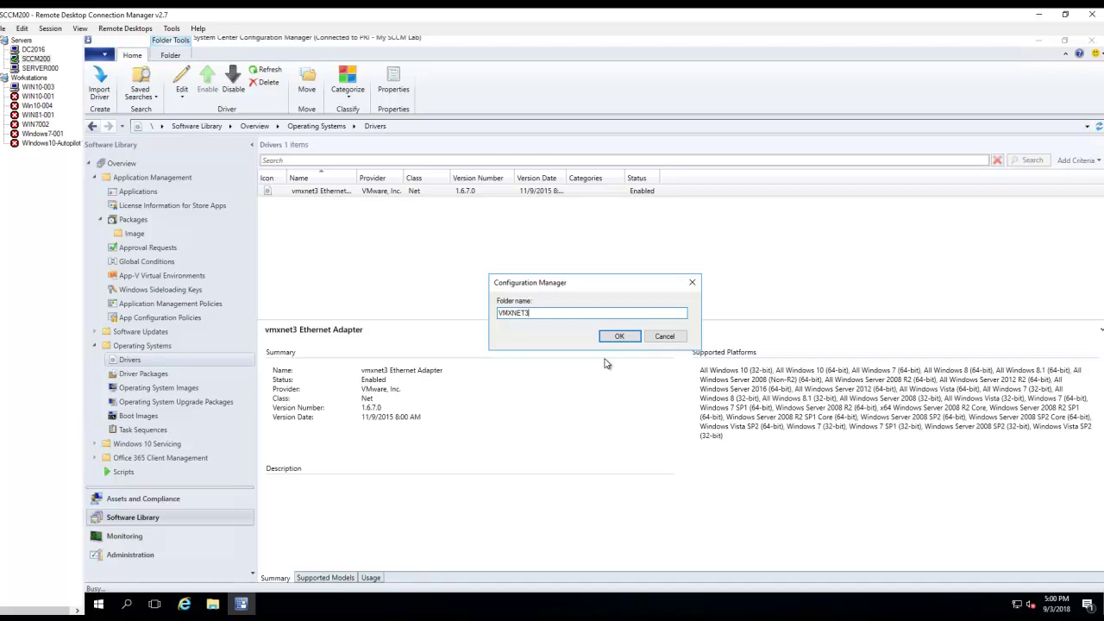
left_click(619, 337)
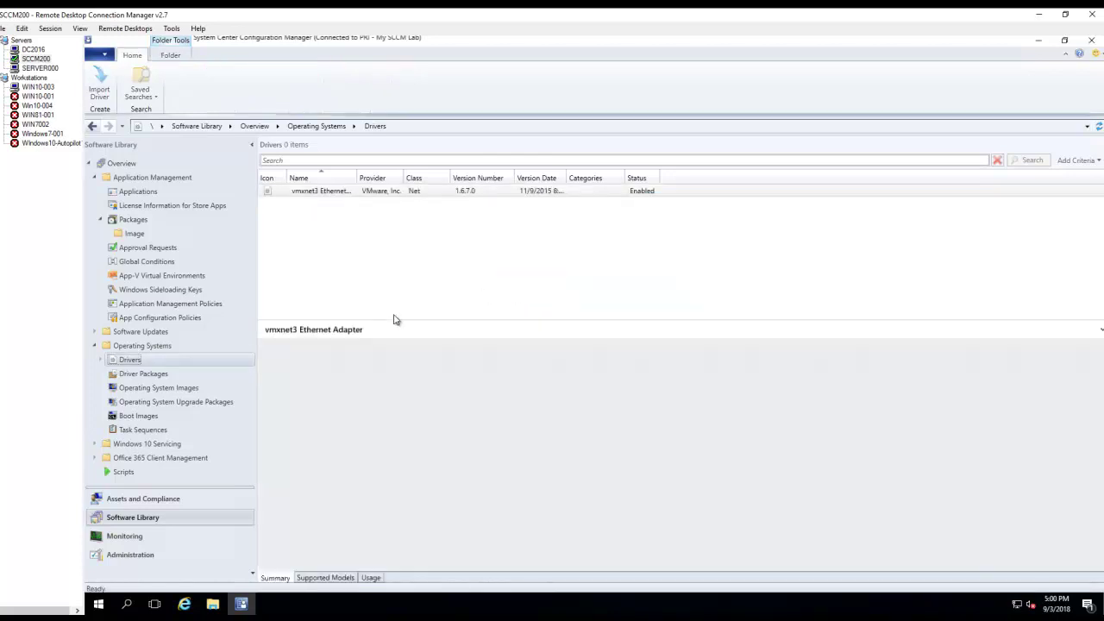
- Move the vmxnet3 Ethernet Adapter driver into the VMXNET3 folder
left_click(319, 194)
right_click(319, 194)
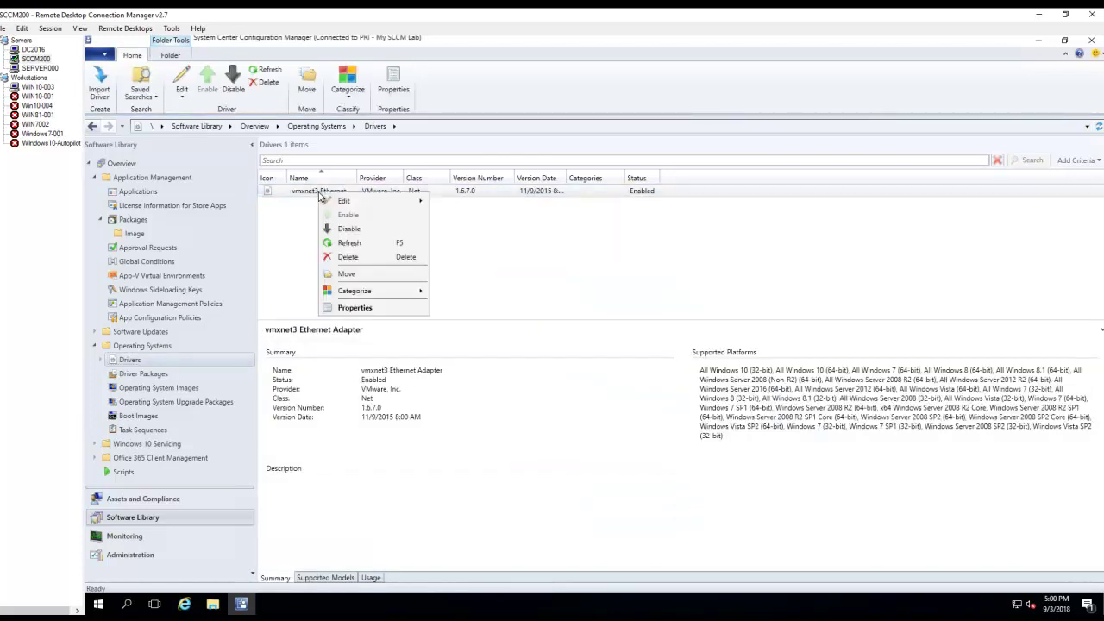
left_click(347, 274)
left_click(523, 261)
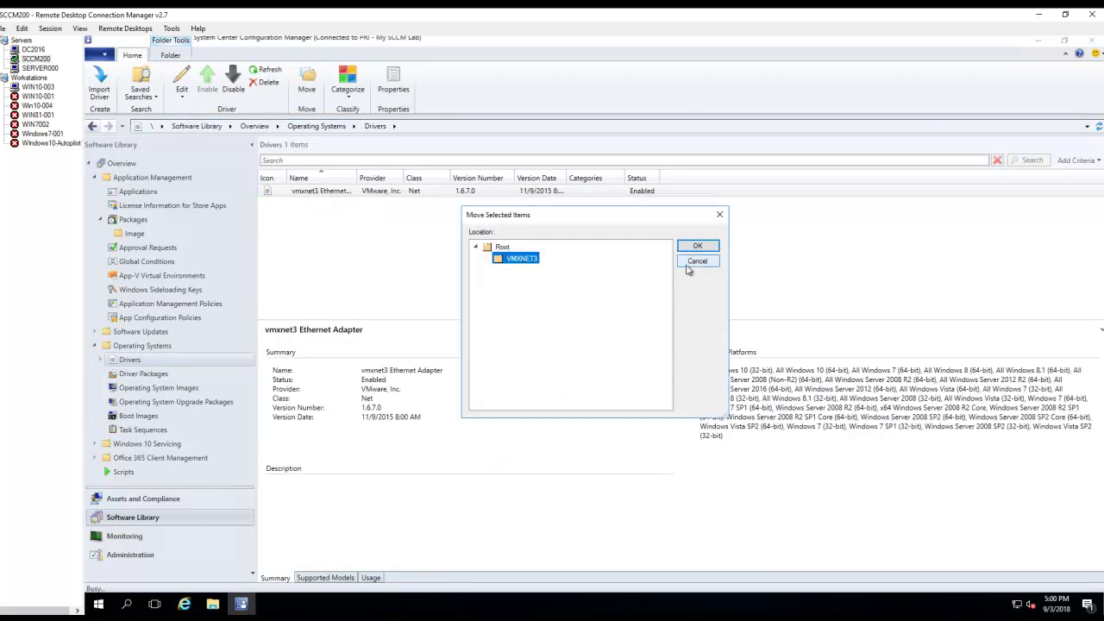
left_click(698, 247)
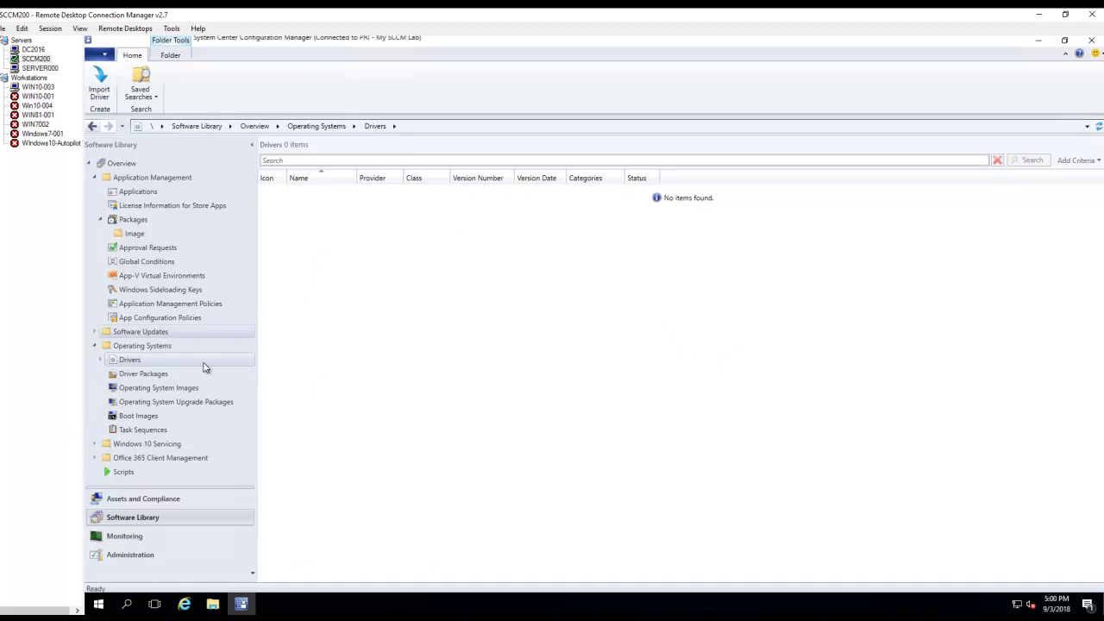
- Expand the Drivers node and start the Import New Driver Wizard from it
left_click(101, 360)
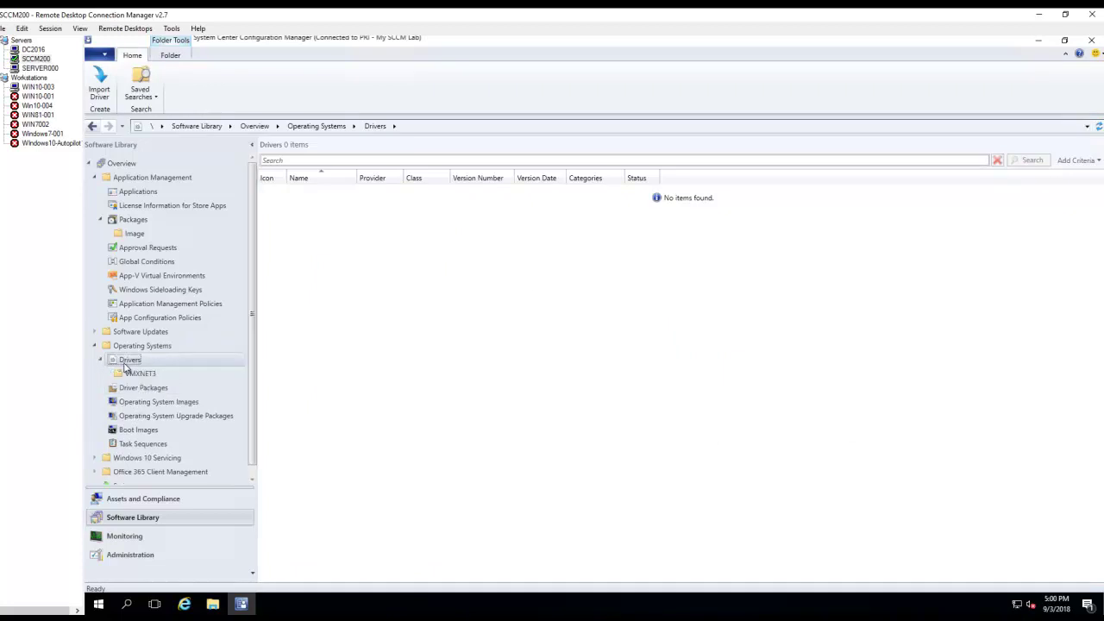
right_click(129, 362)
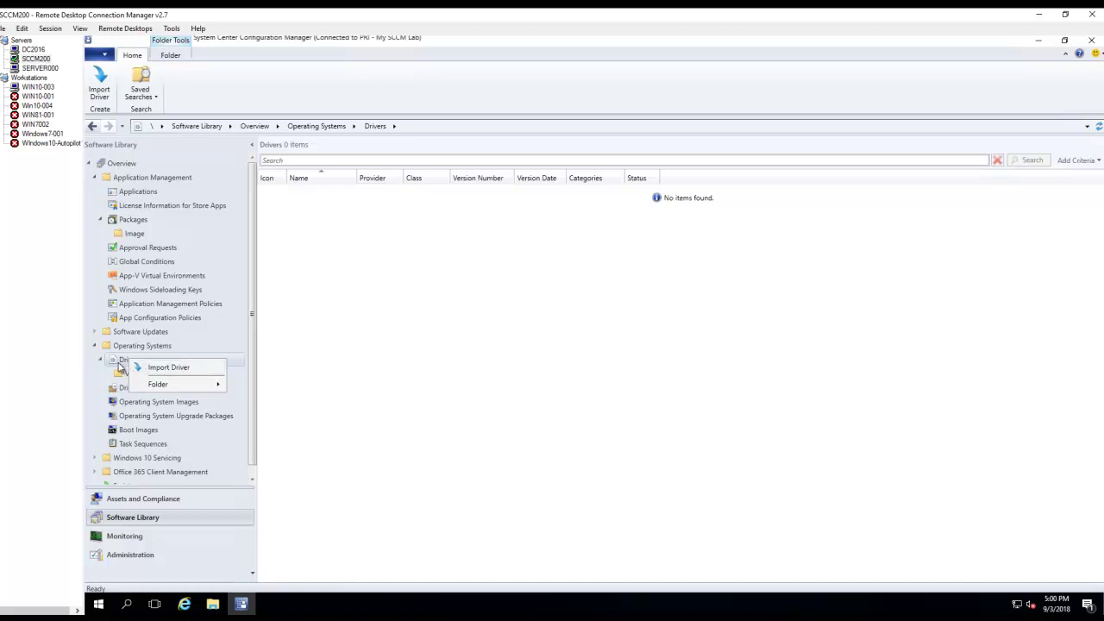
left_click(128, 362)
right_click(132, 361)
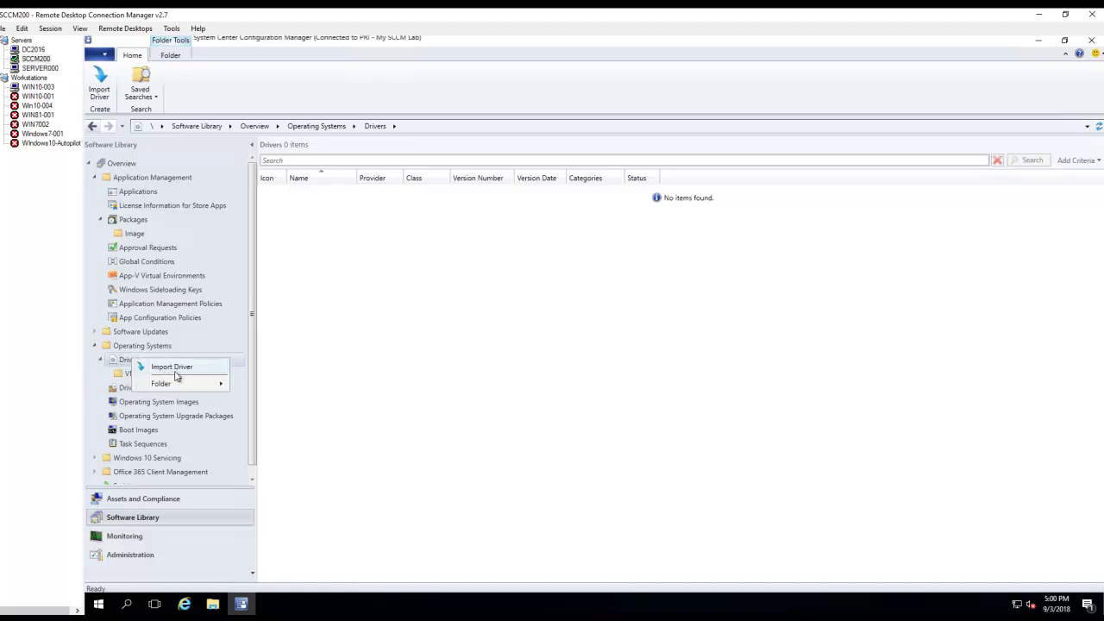
left_click(175, 369)
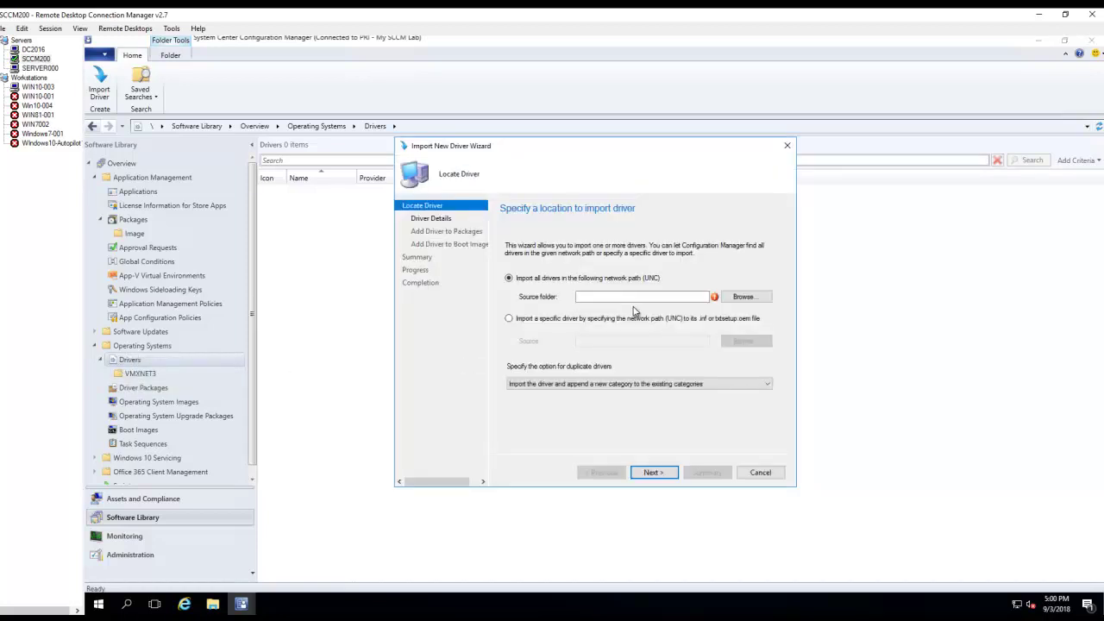
- Try to use the local path E:\Temp\X1 Yoga, copied from File Explorer, as the import's source folder
left_click(745, 297)
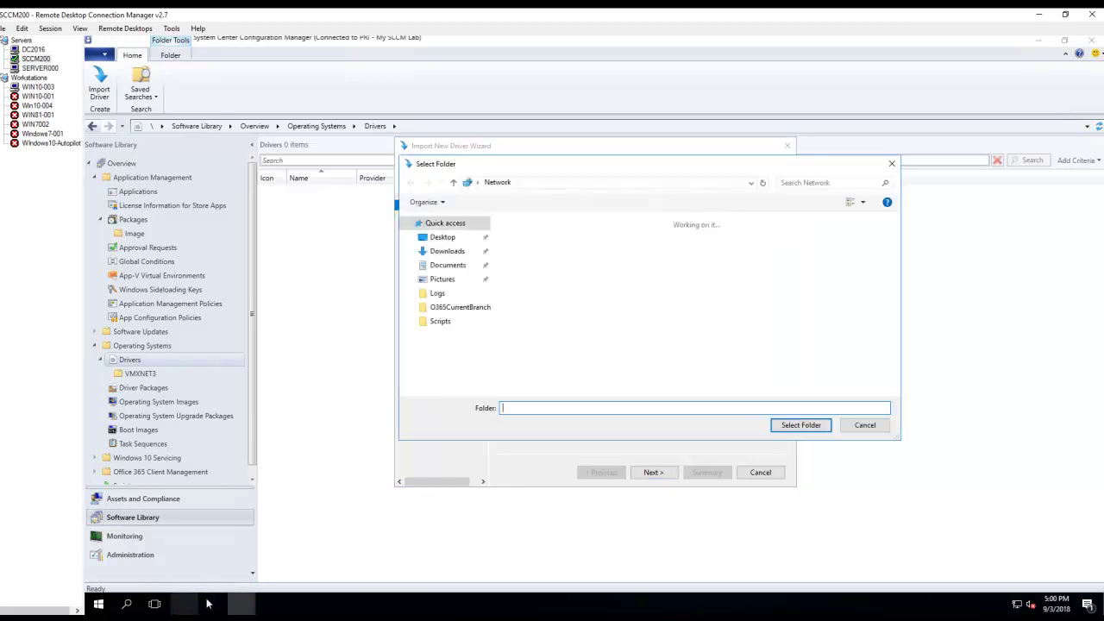
left_click(212, 604)
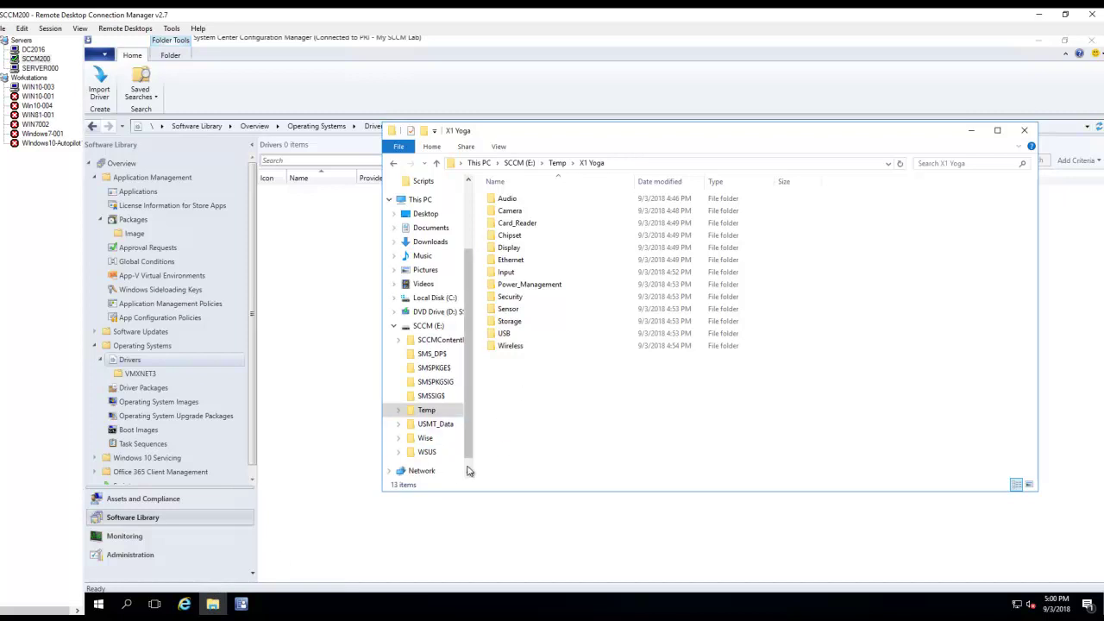
left_click(429, 325)
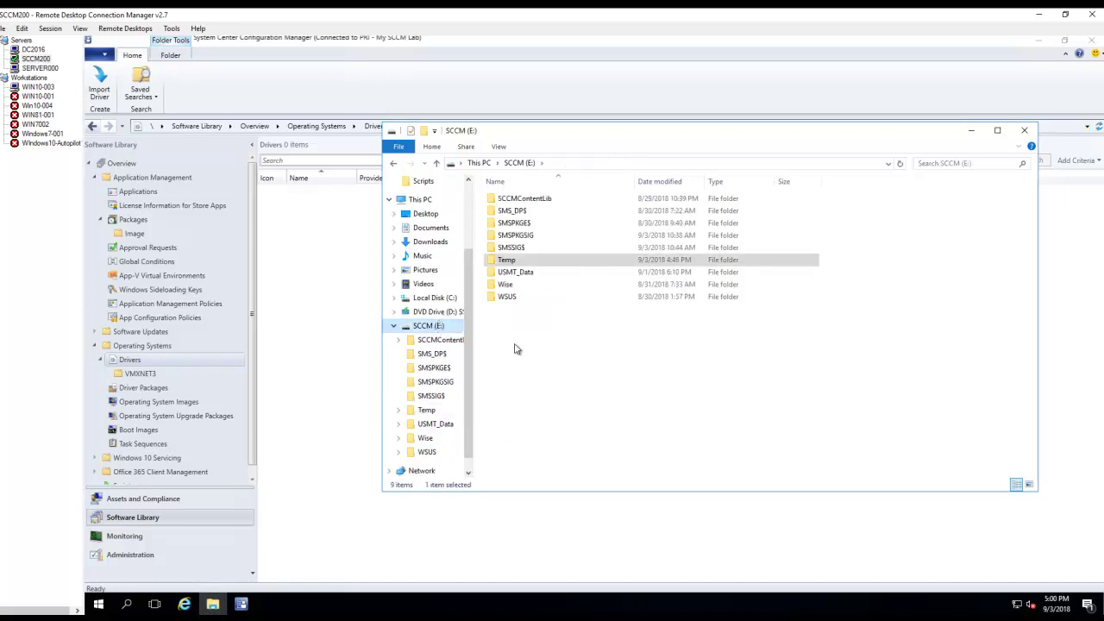
double_click(516, 261)
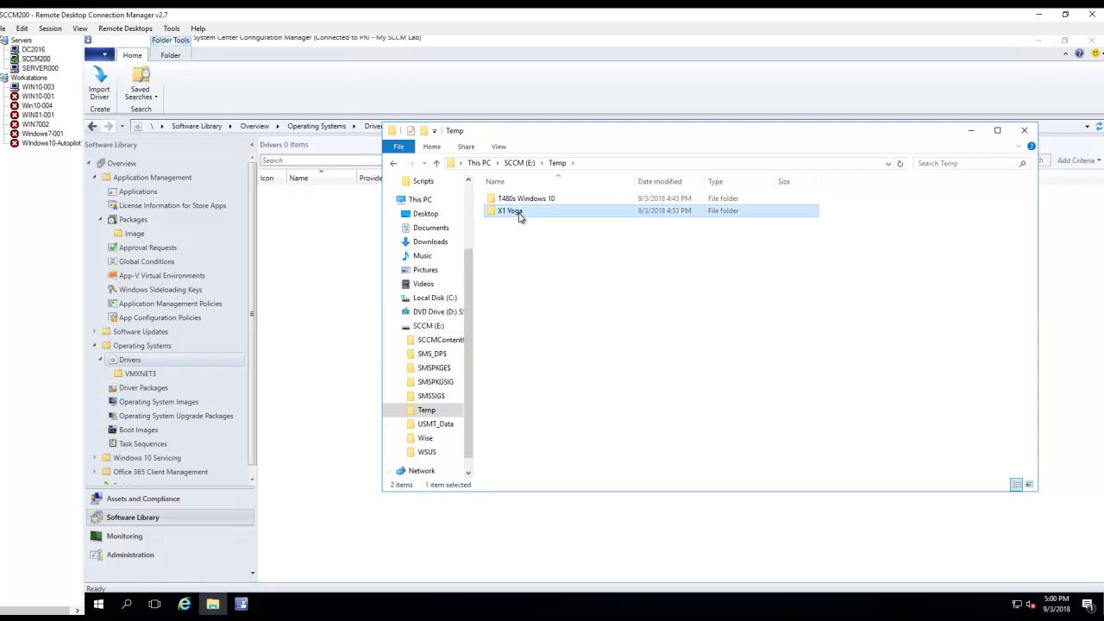
double_click(520, 213)
left_click(620, 162)
key("ctrl+c")
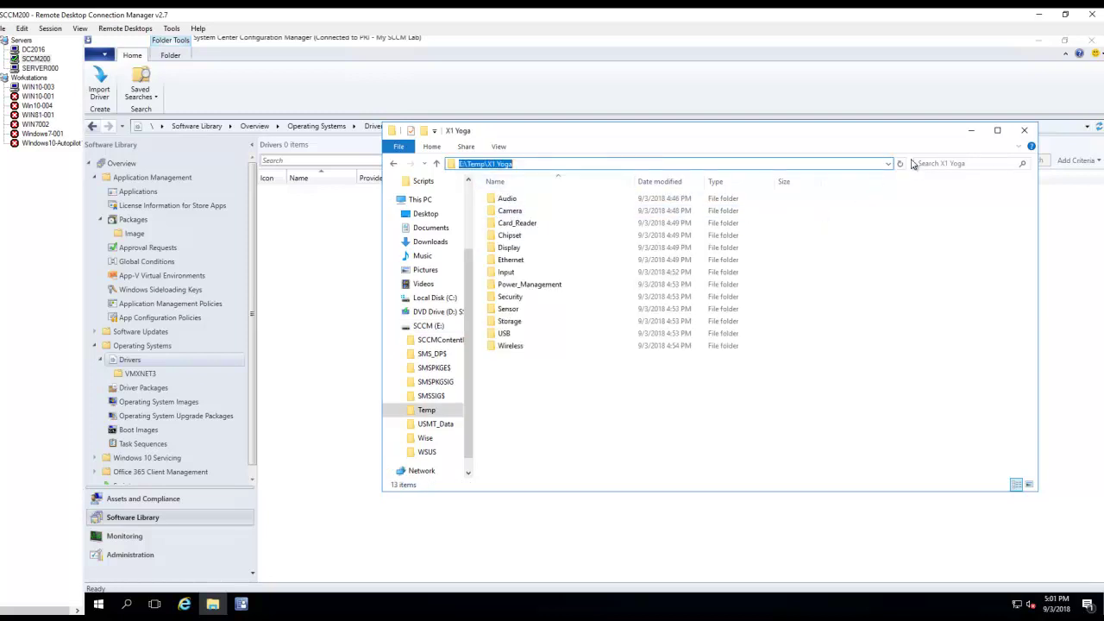
left_click(970, 130)
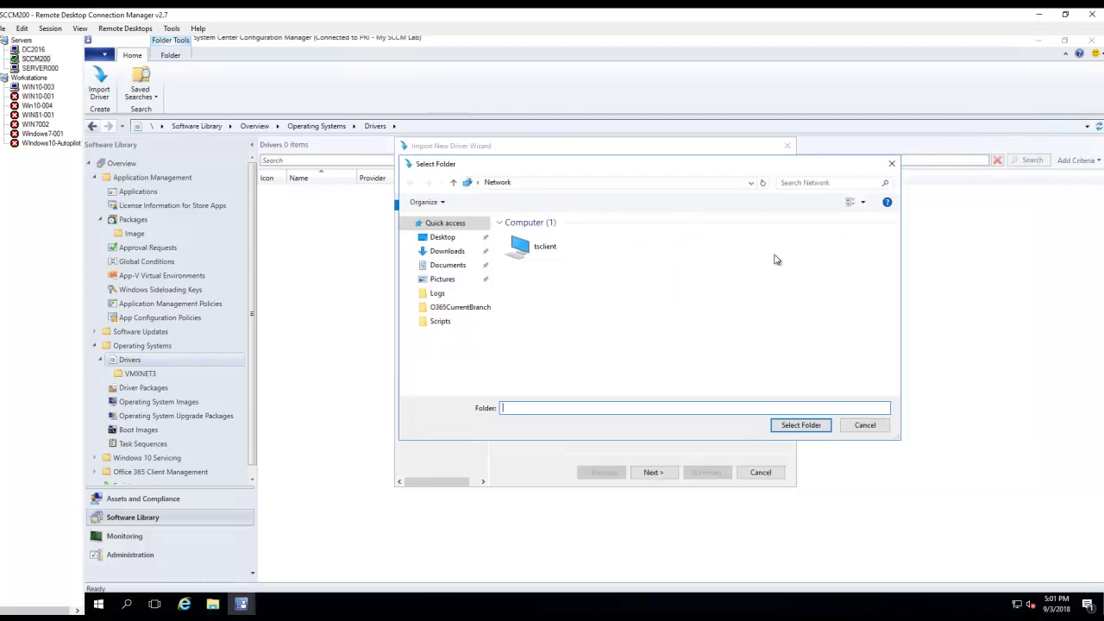
key("ctrl+v")
left_click(802, 427)
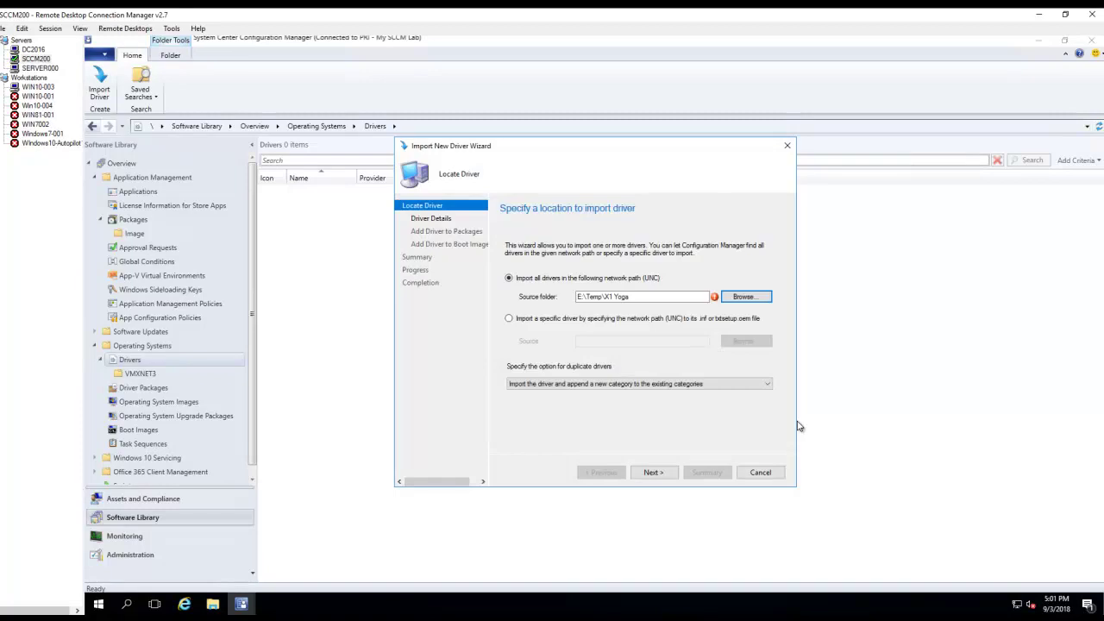
- Replace the local path in the wizard's source folder with the network path \\SCCM200\e$
left_click(649, 296)
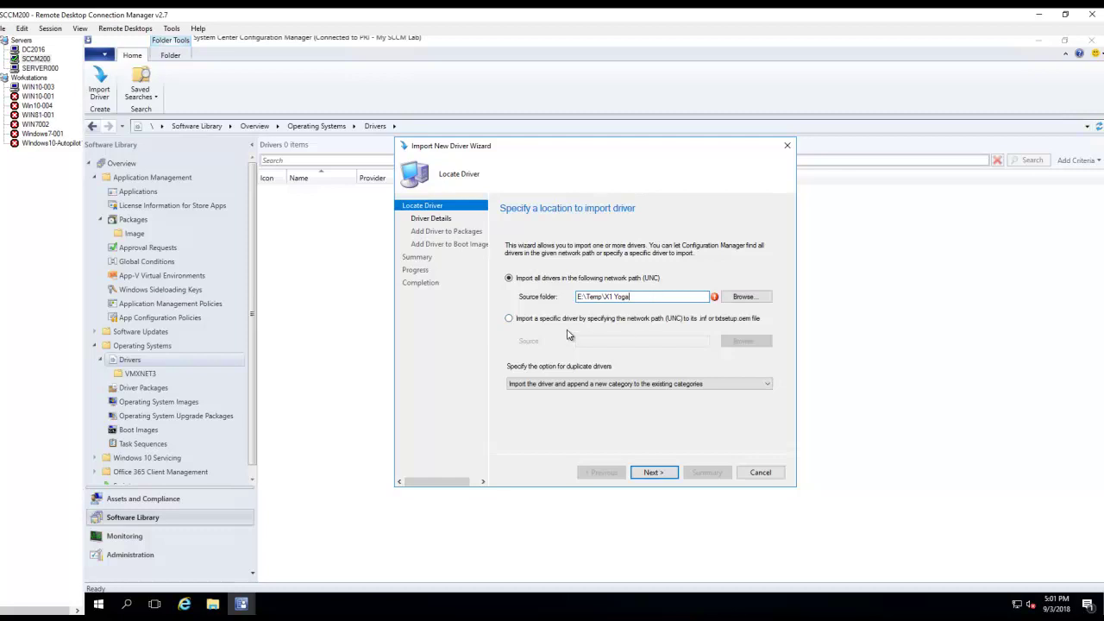
right_click(98, 604)
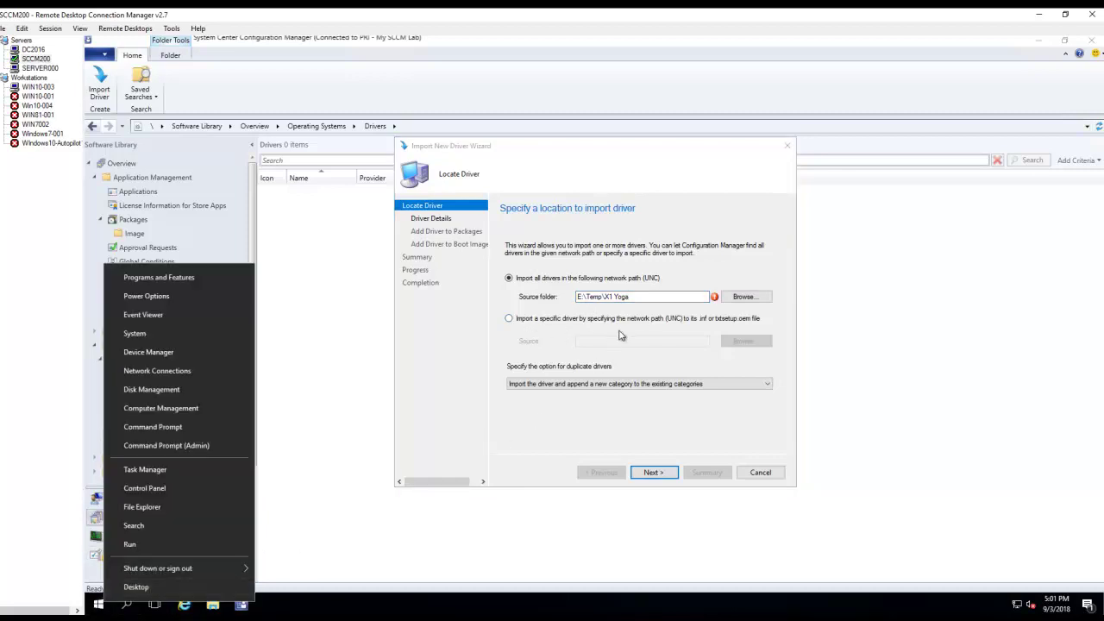
left_click(649, 297)
left_click_drag(650, 296, 460, 313)
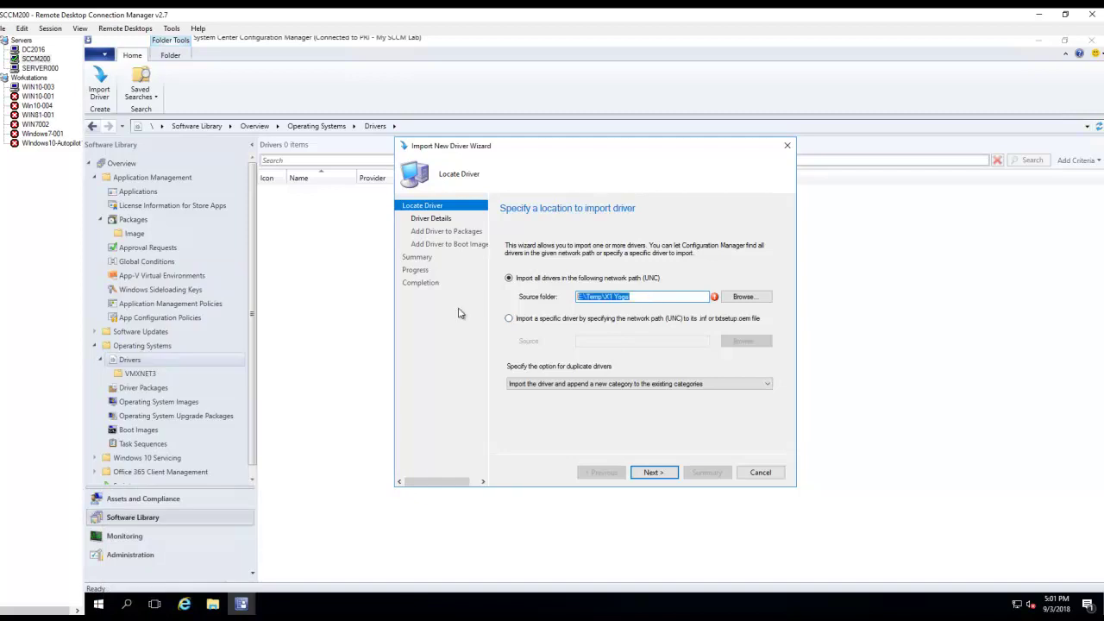
type("\\\\")
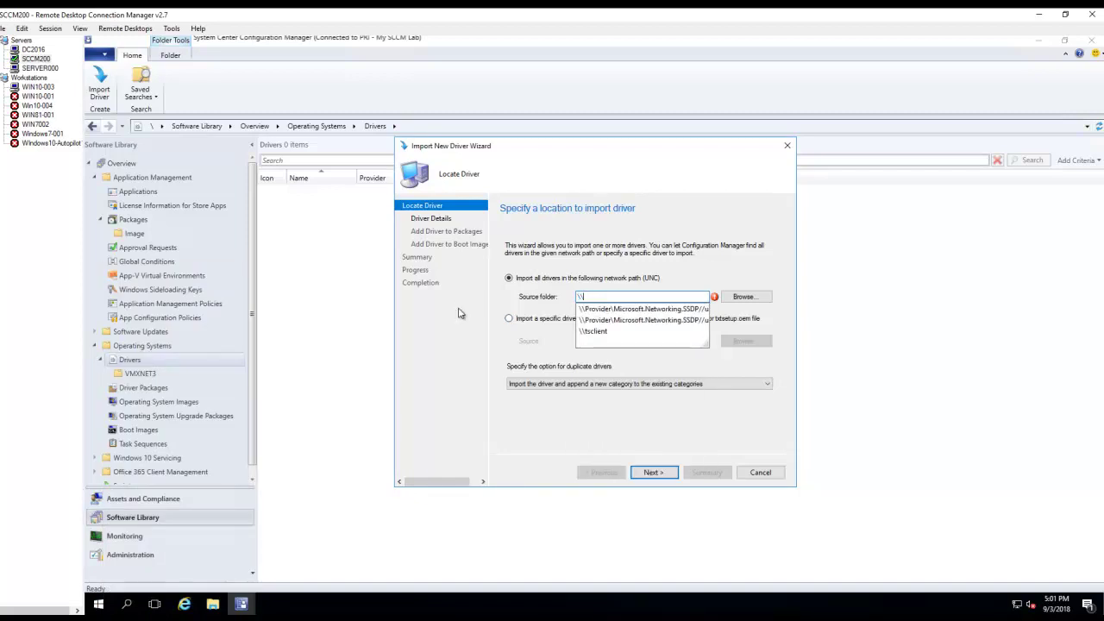
type("DCCM")
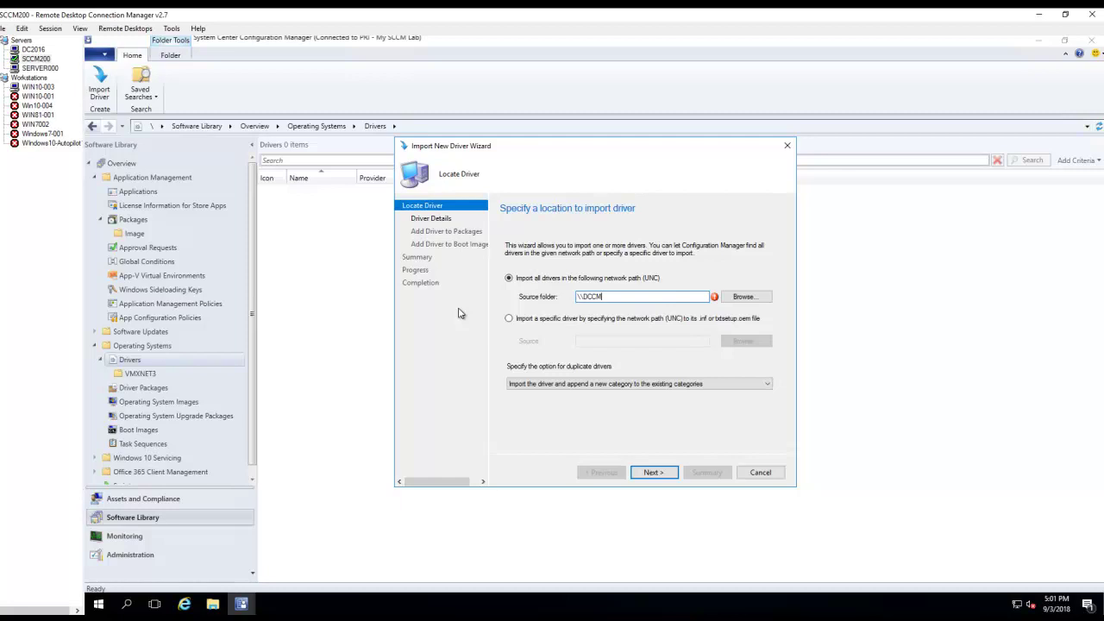
key("BackSpace")
key("BackSpace")
type("SCCM200\\")
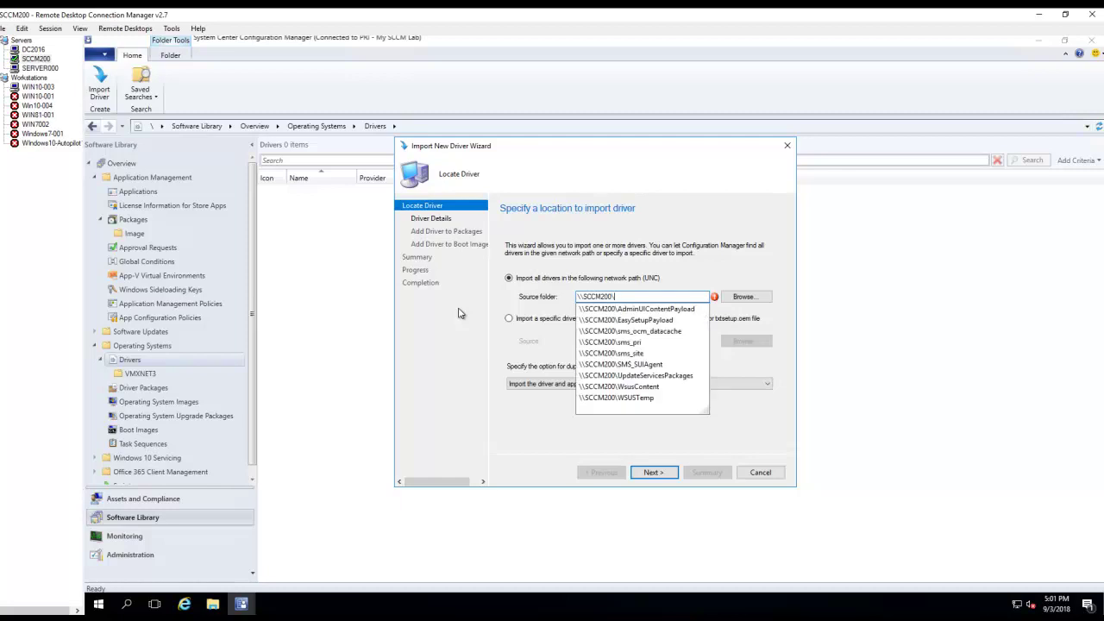
type("e$")
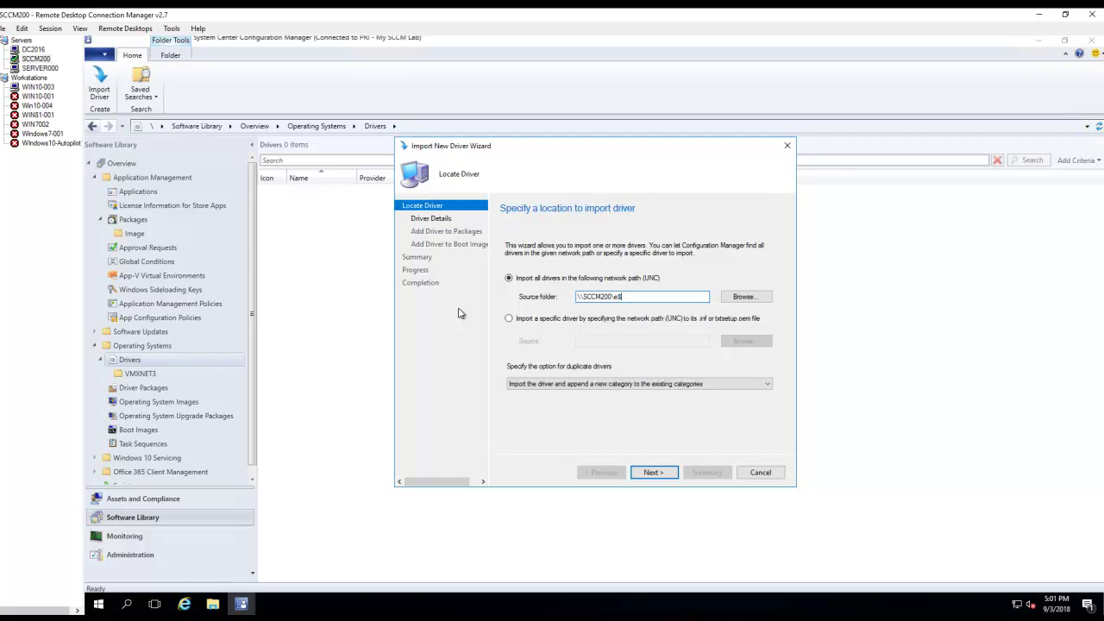
- Extend the source folder path to the Temp folder on the e$ share and proceed to driver validation
type("\\")
key("Down")
key("Down")
key("Down")
key("Down")
key("Down")
key("Down")
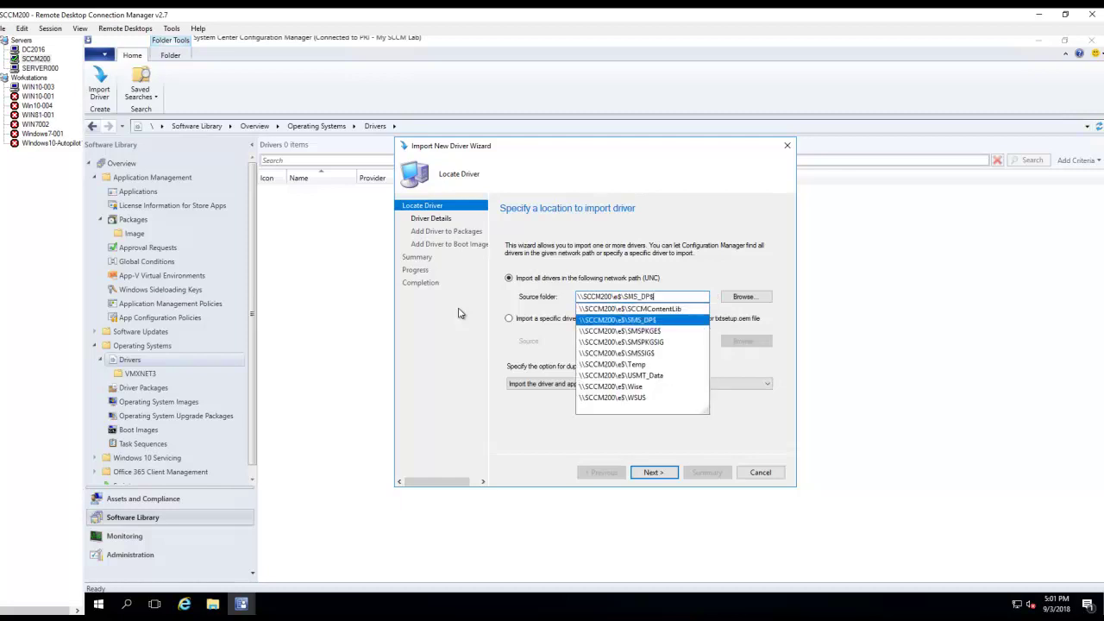
key("Return")
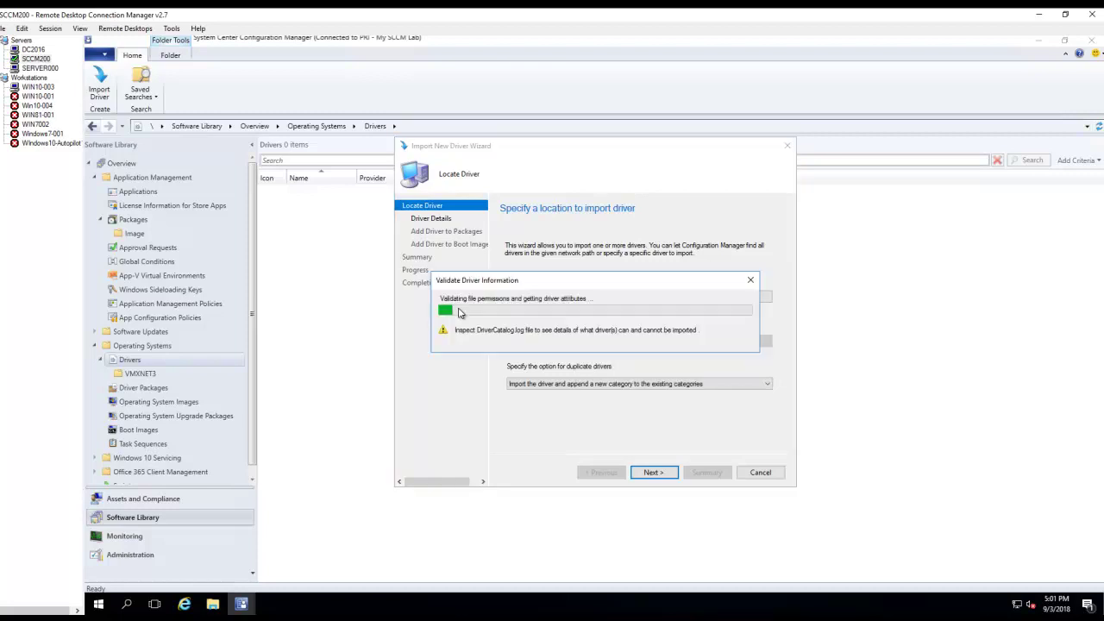
- Cancel the running driver validation and extend the import's source folder path to \\SCCM200\e$\Temp\X1 Yoga
left_click(751, 280)
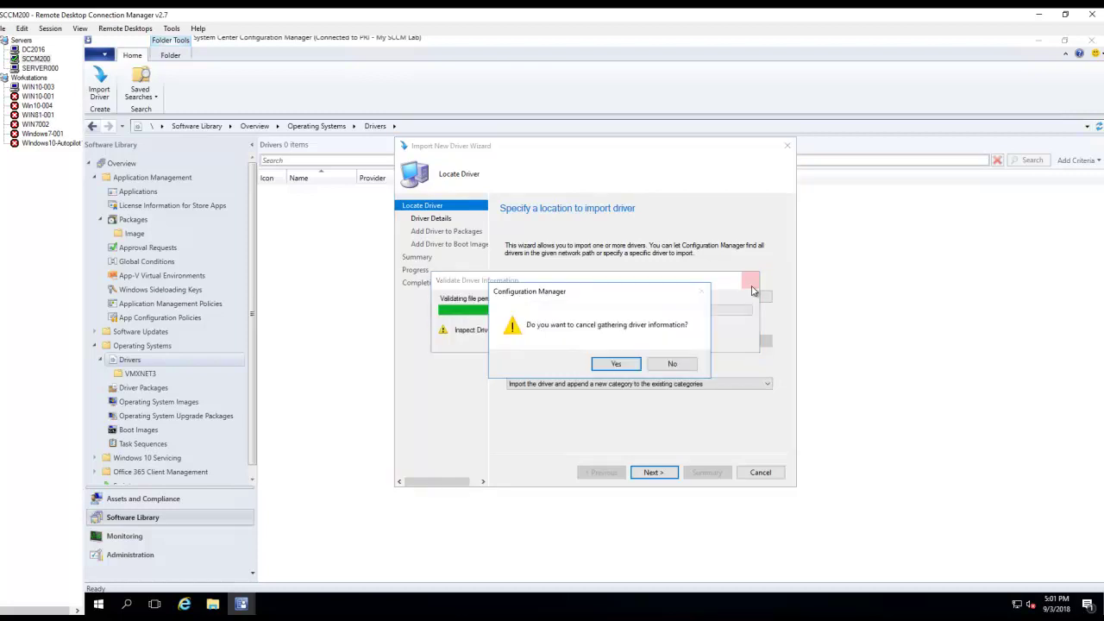
left_click(636, 368)
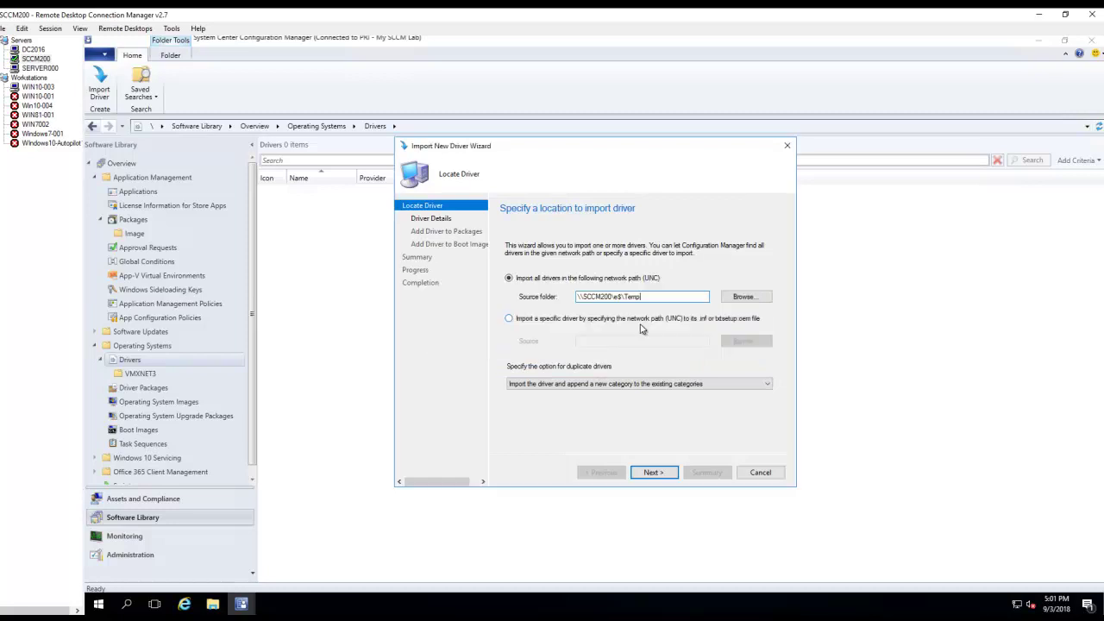
type("\\")
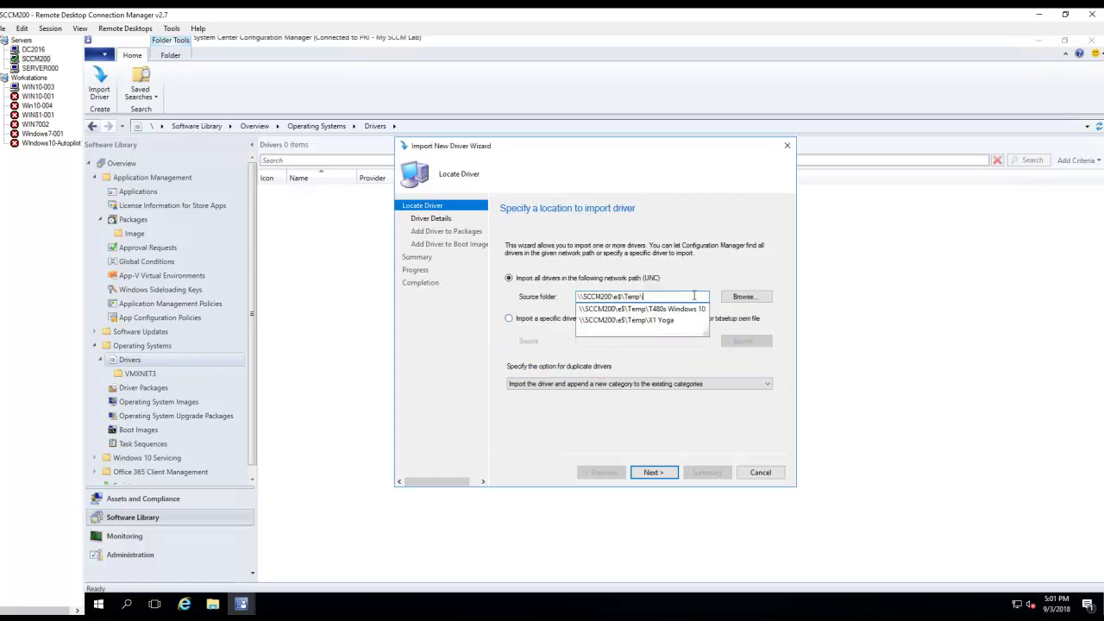
left_click(671, 320)
- Browse to the Temp folder on the e$ share, select X1 Yoga as the source folder, and start driver validation
left_click(745, 296)
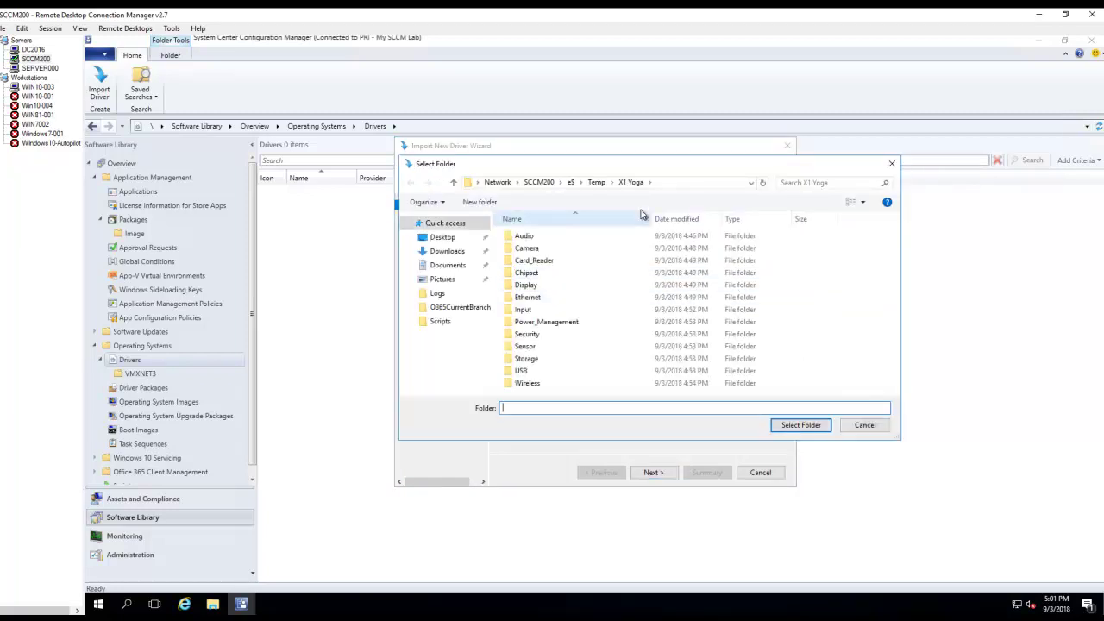
left_click(596, 182)
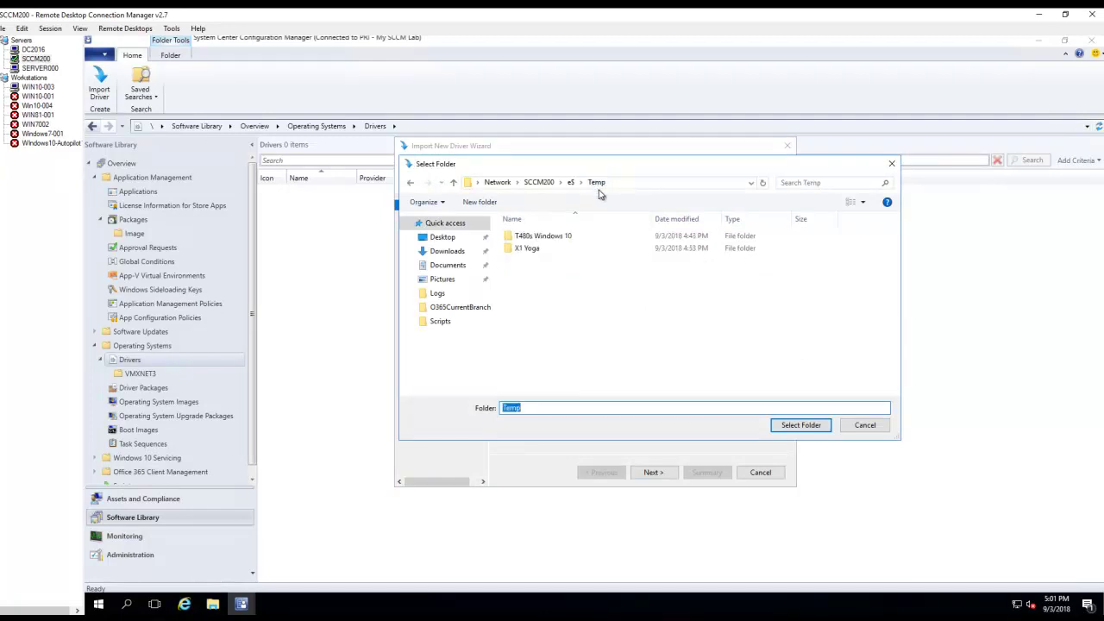
left_click(552, 251)
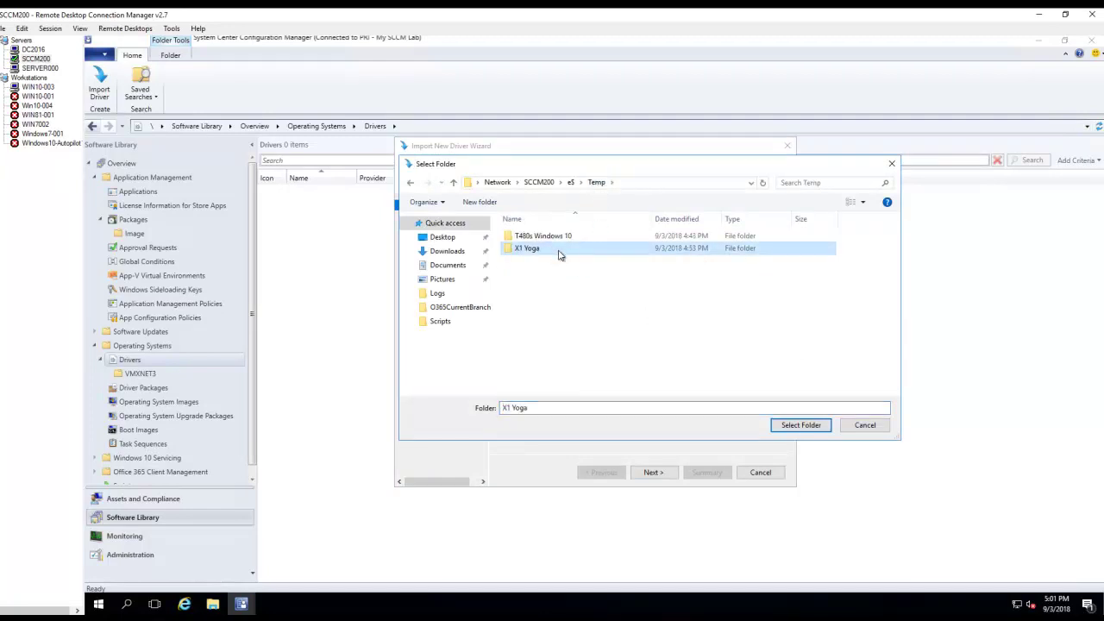
left_click(801, 424)
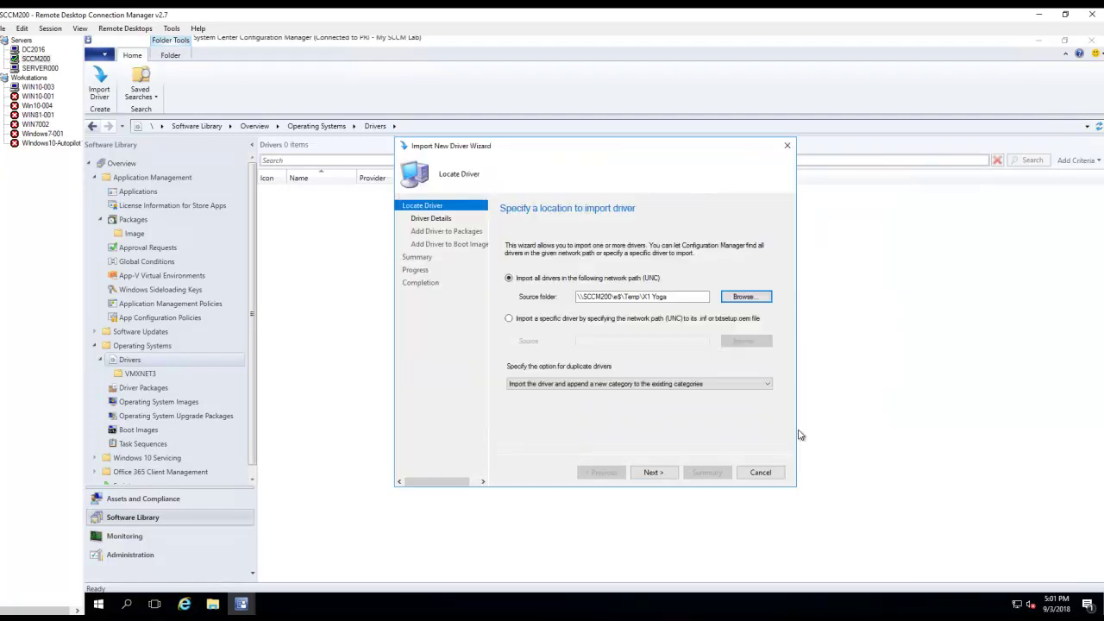
left_click(653, 474)
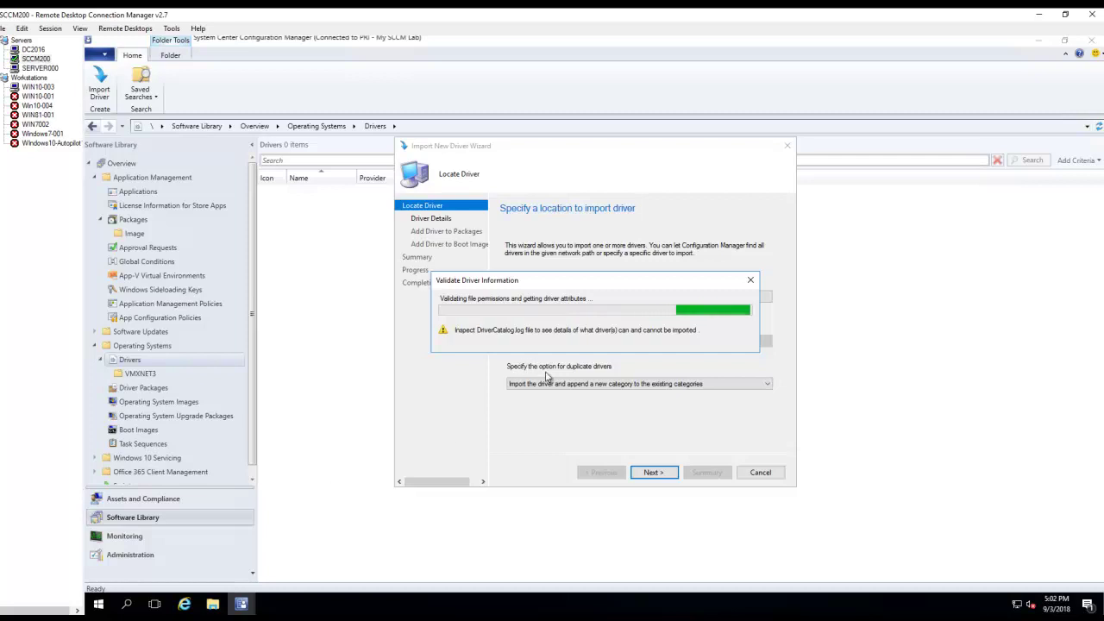
- Open the network folder \\dc2016\Apps\Deploy\Drivers in File Explorer and move its window aside from the wizard
mouse_move(216, 597)
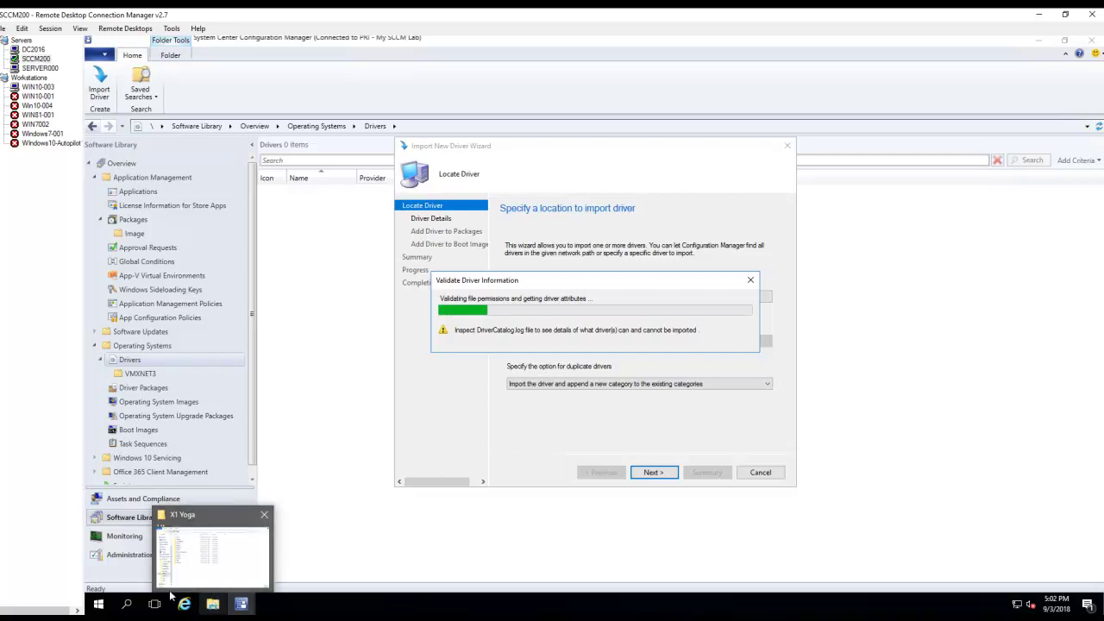
right_click(95, 607)
left_click(135, 540)
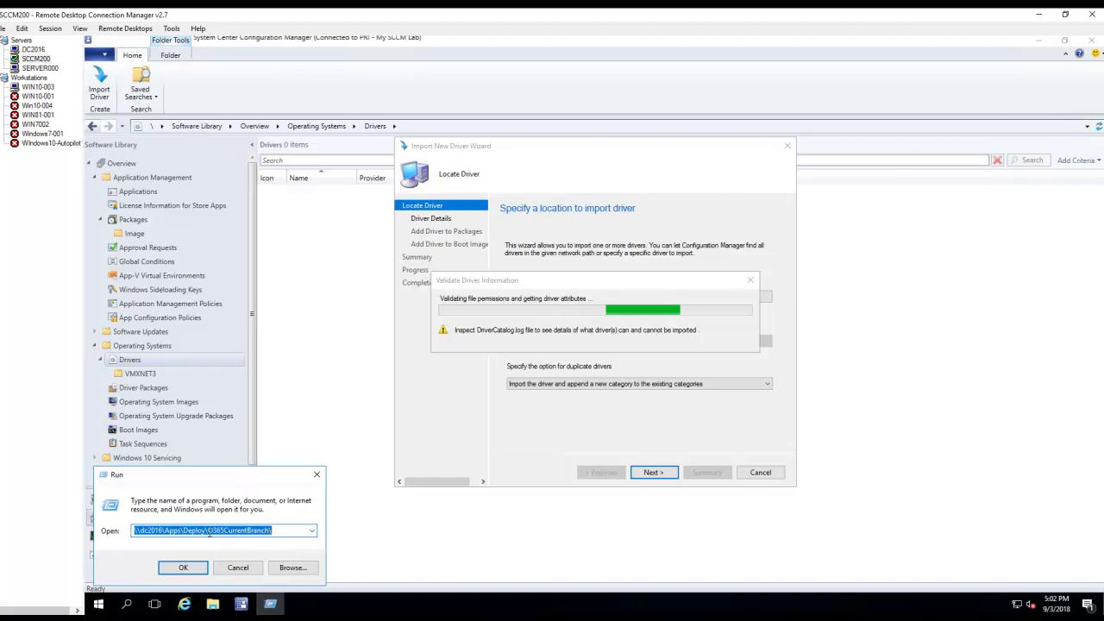
double_click(213, 537)
key("BackSpace")
key("Return")
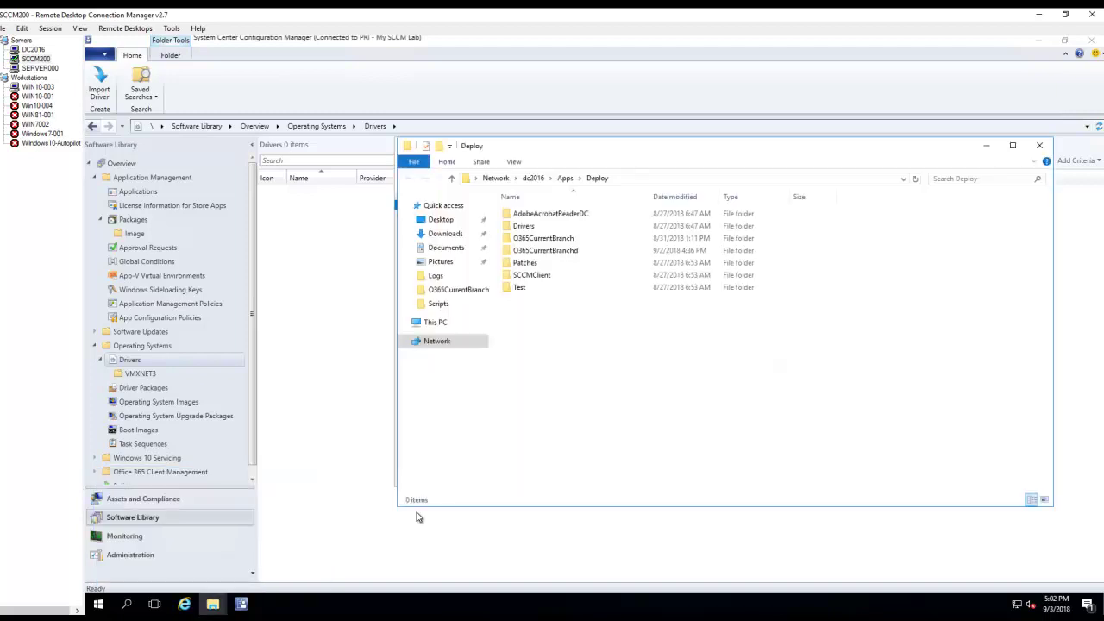
double_click(544, 226)
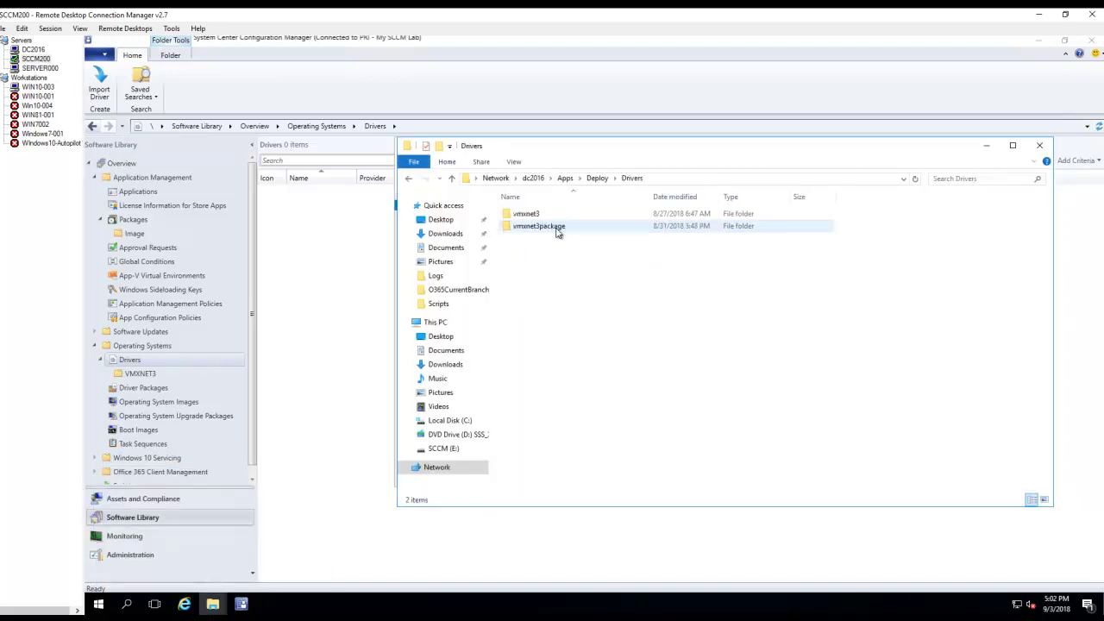
left_click_drag(646, 158, 883, 179)
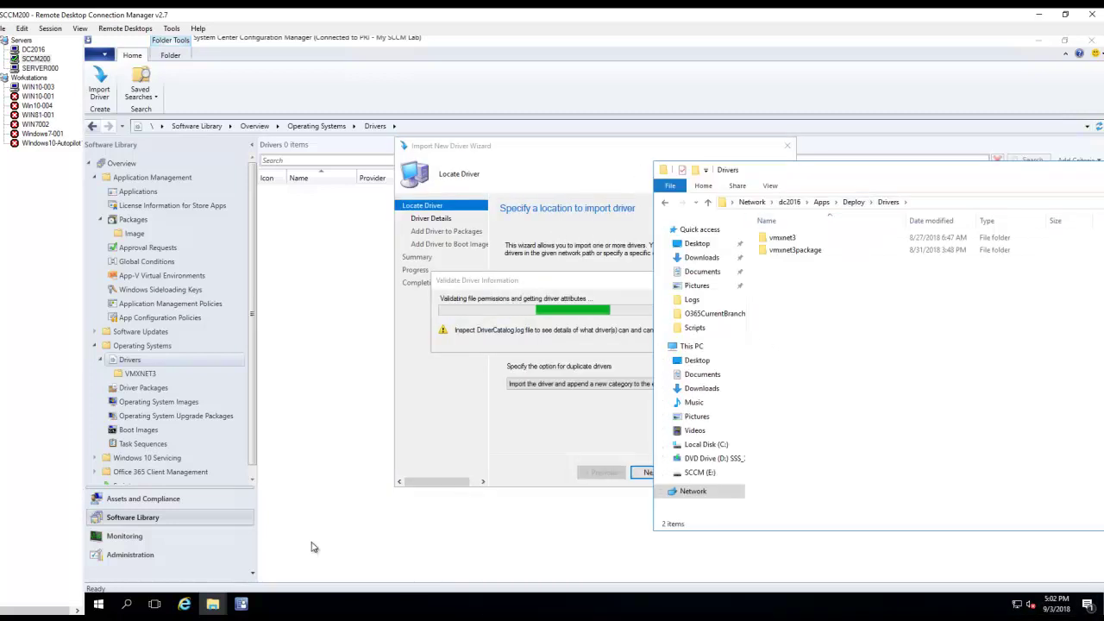
- Create a new folder named X1Yoga in the Drivers network folder
left_click(212, 599)
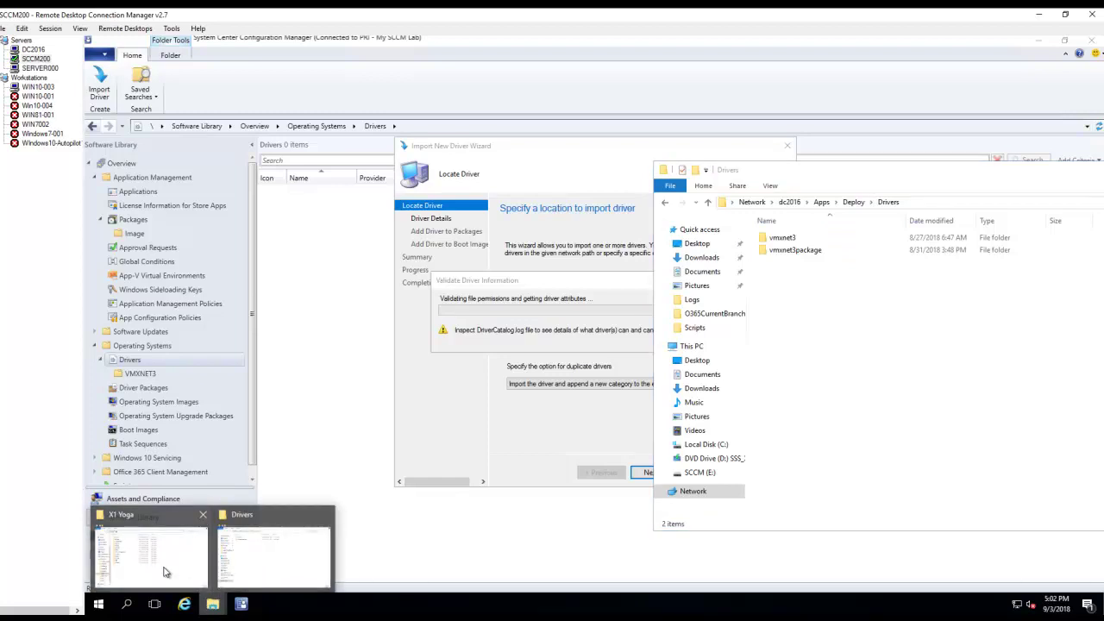
right_click(847, 330)
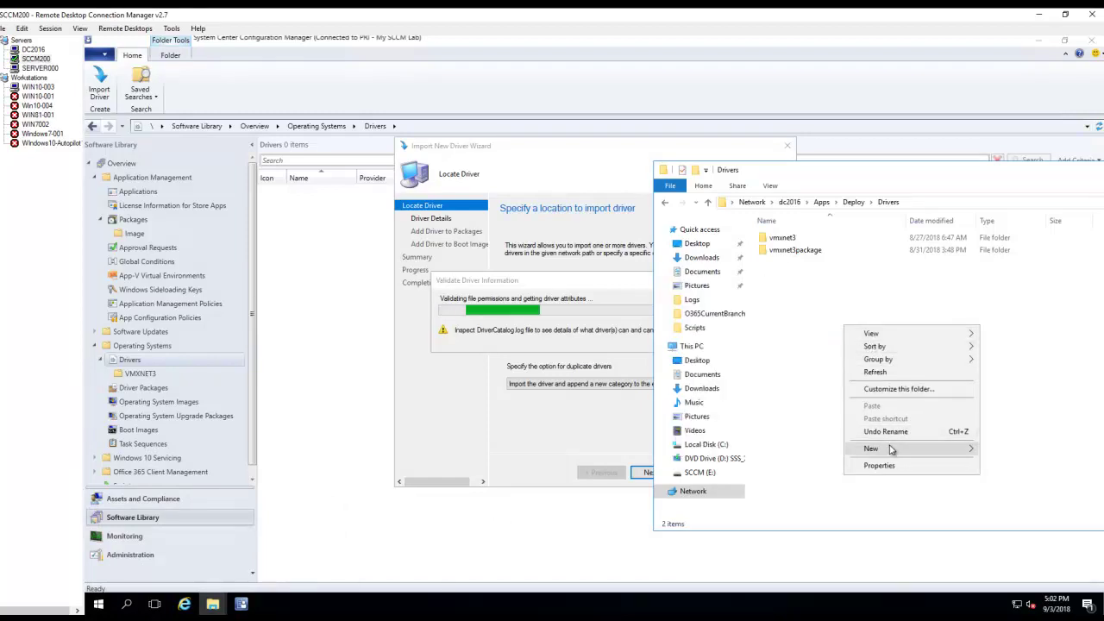
mouse_move(892, 448)
left_click(705, 289)
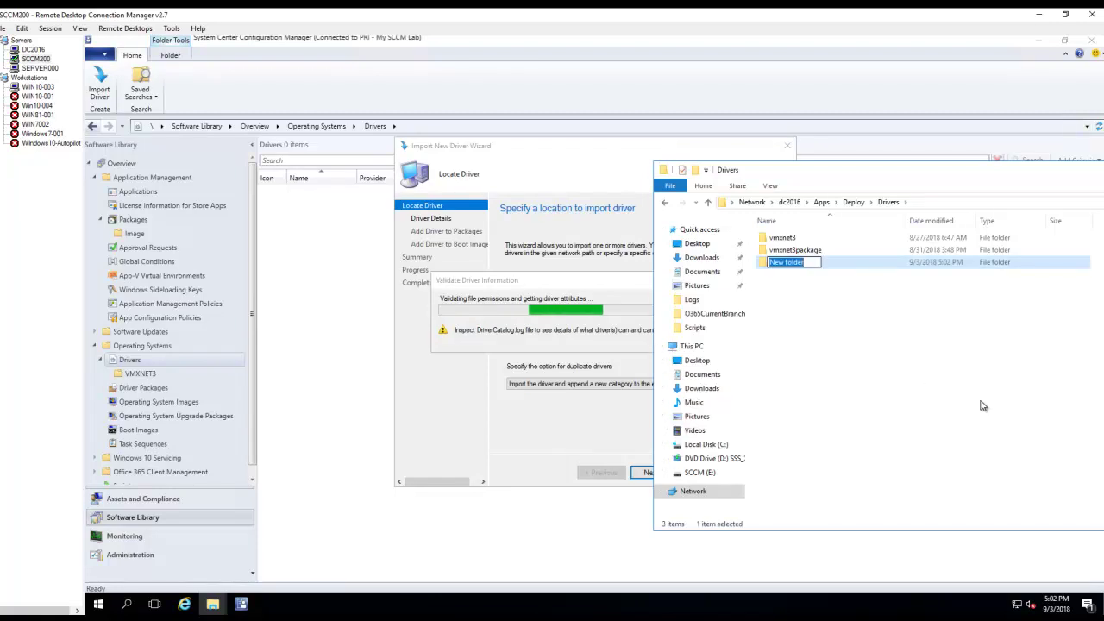
type("Y")
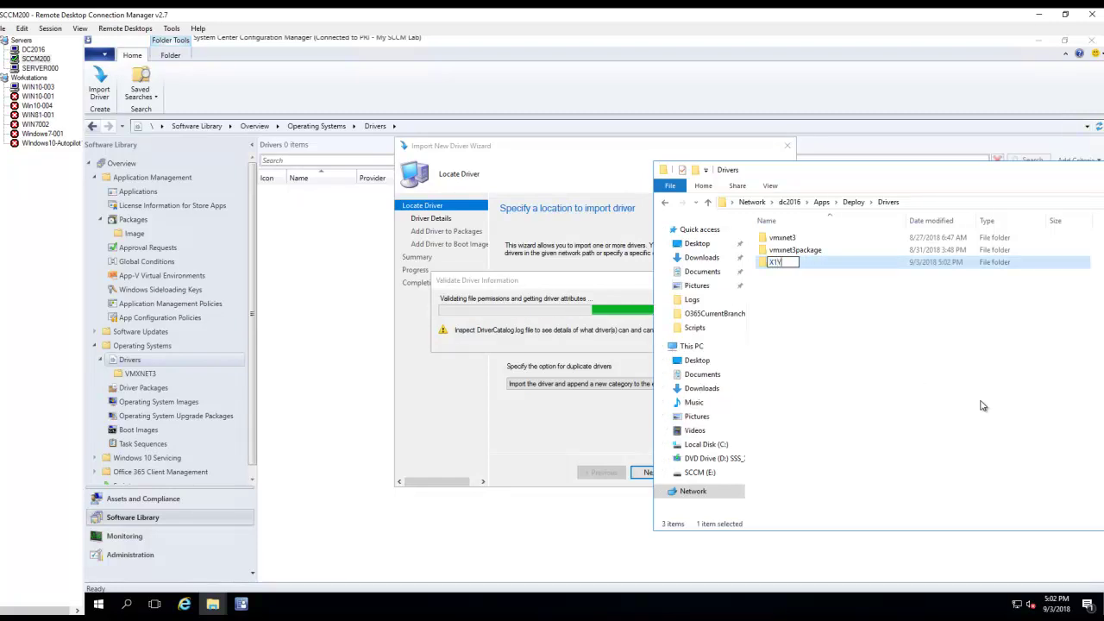
type("oga")
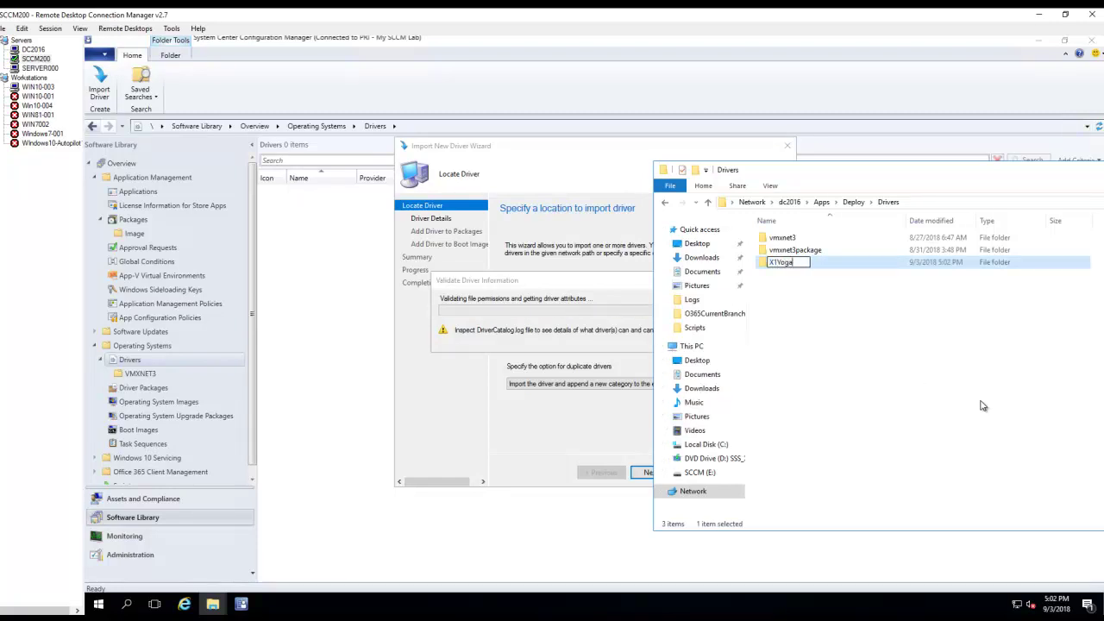
left_click(933, 392)
- Open the X1Yoga folder, select its full network path, and return to the Import New Driver Wizard
double_click(785, 262)
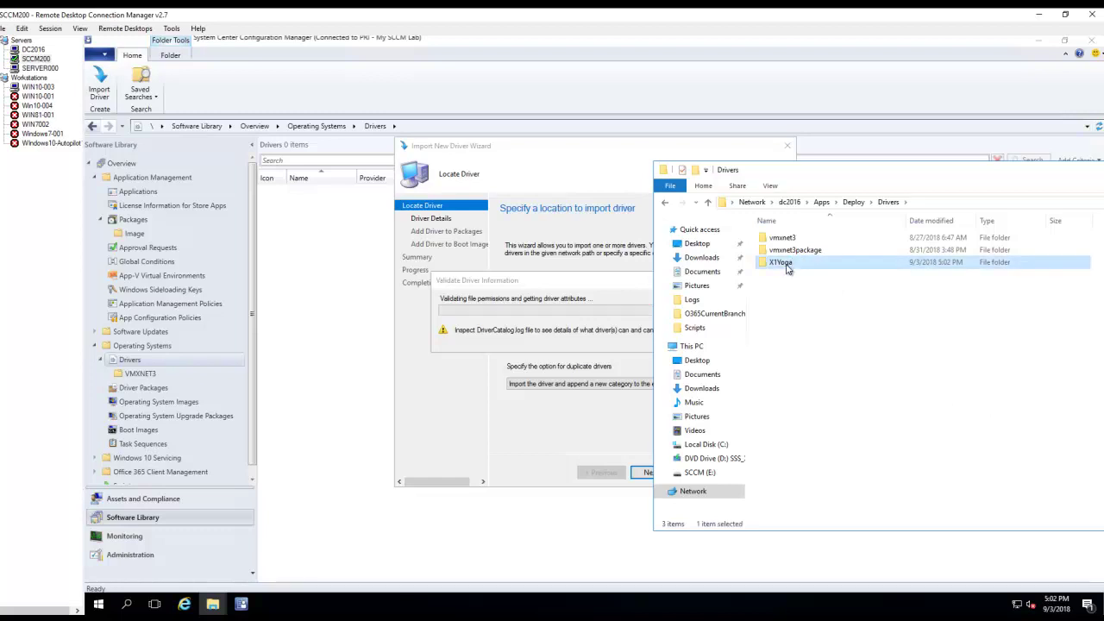
left_click(955, 203)
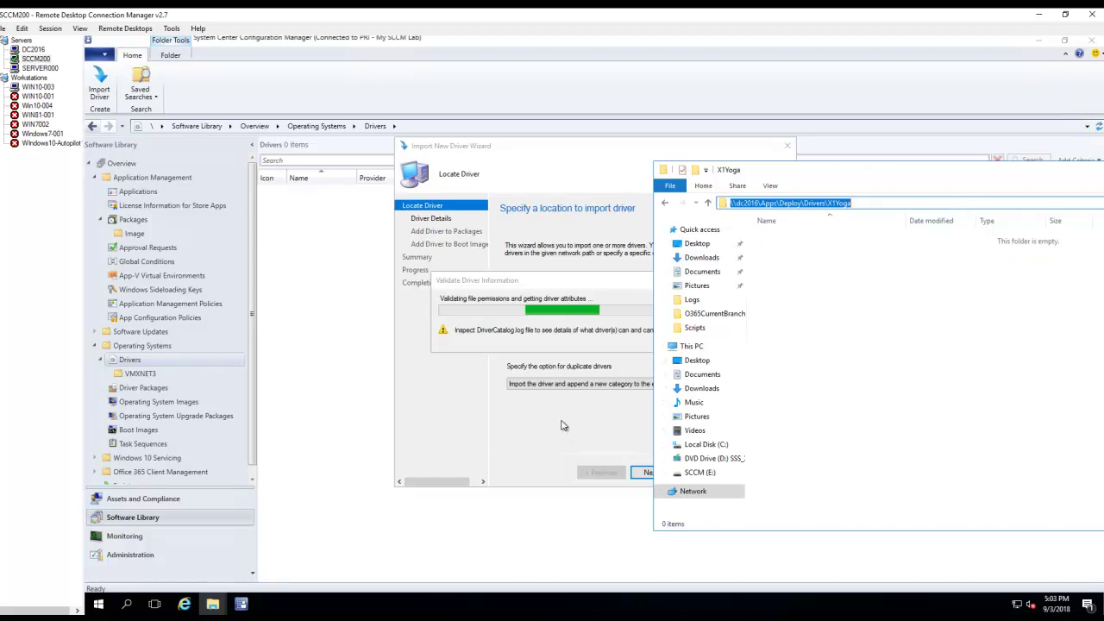
left_click(574, 349)
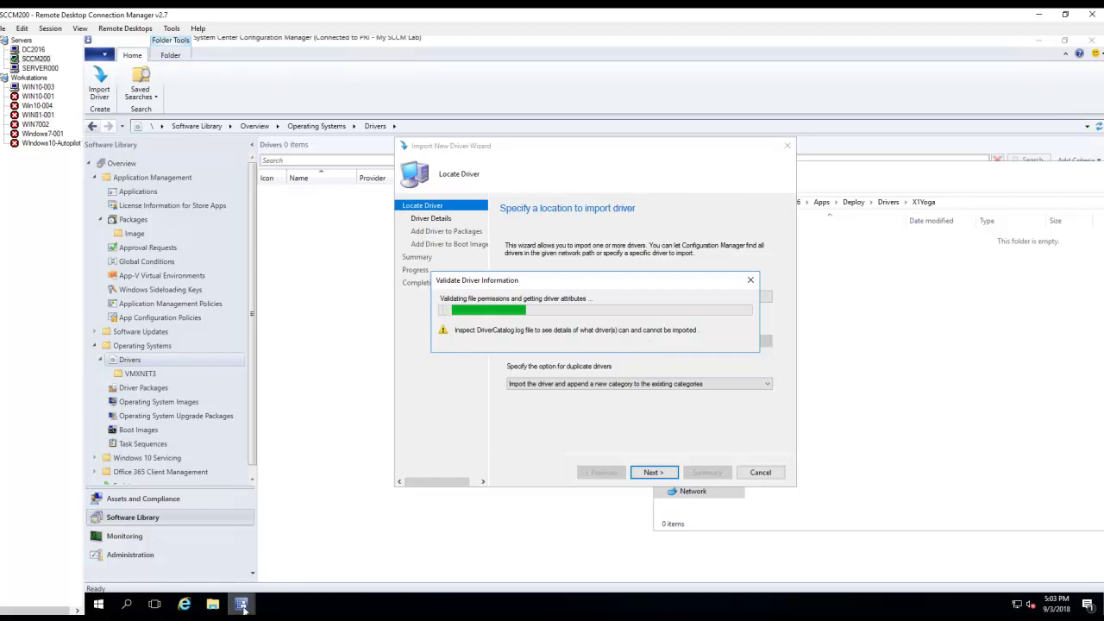
mouse_move(244, 607)
left_click(266, 578)
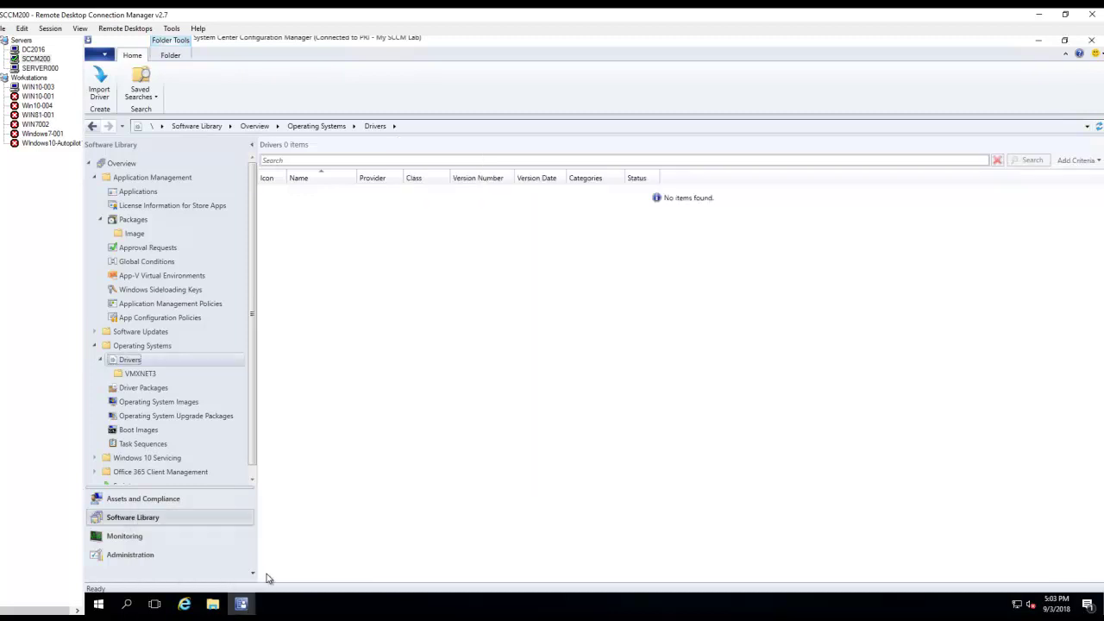
left_click(288, 578)
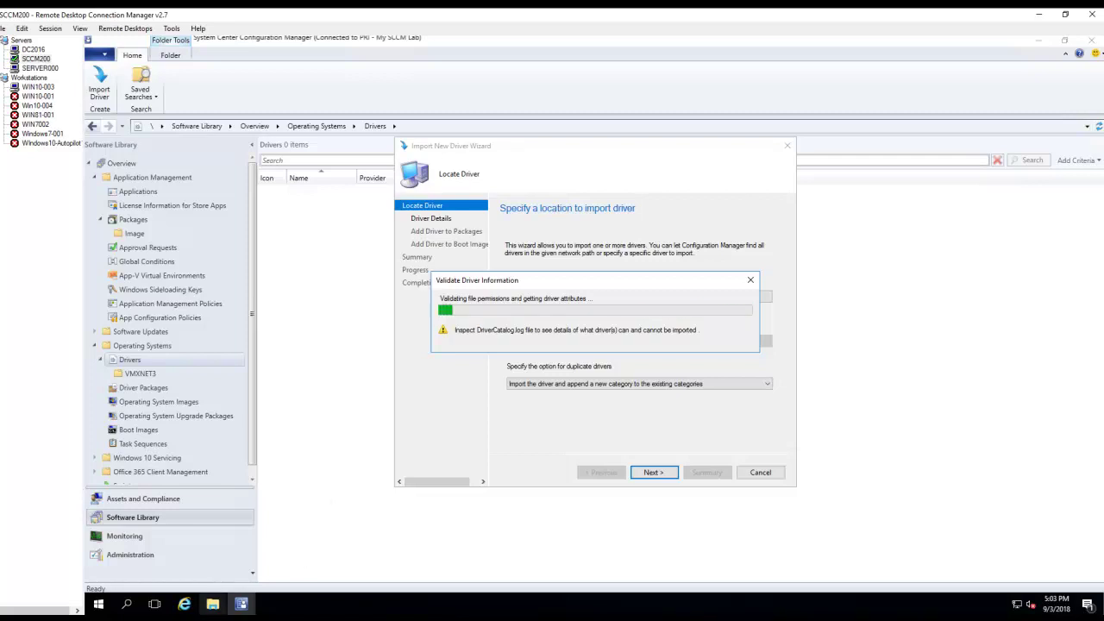
mouse_move(213, 604)
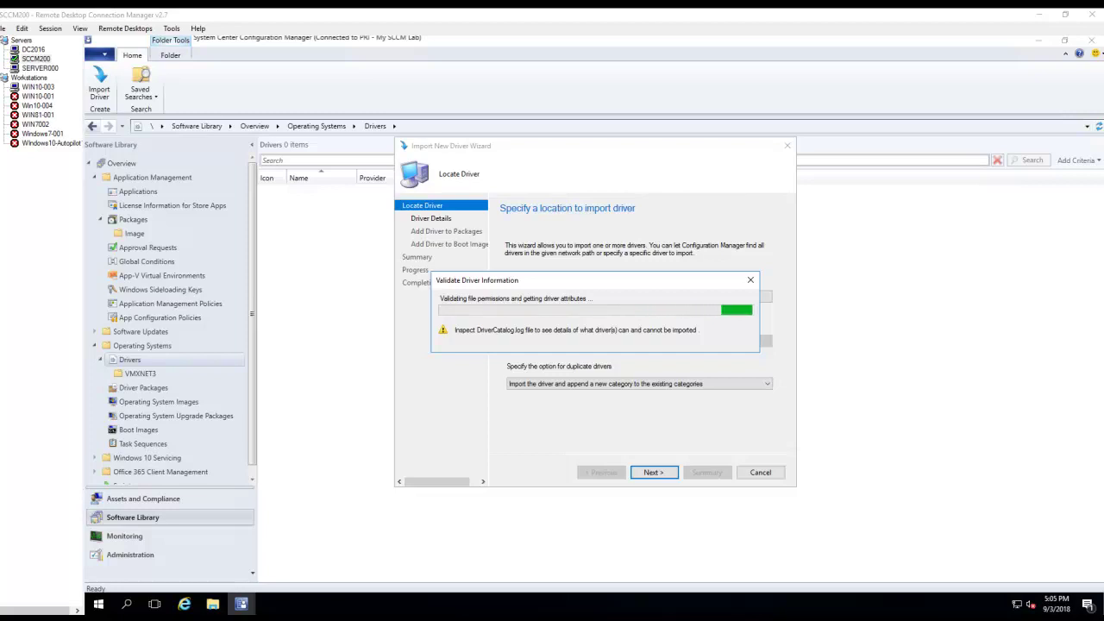
- Turn off hiding drivers that are not digitally signed and look through the list of drivers to import
left_click(542, 313)
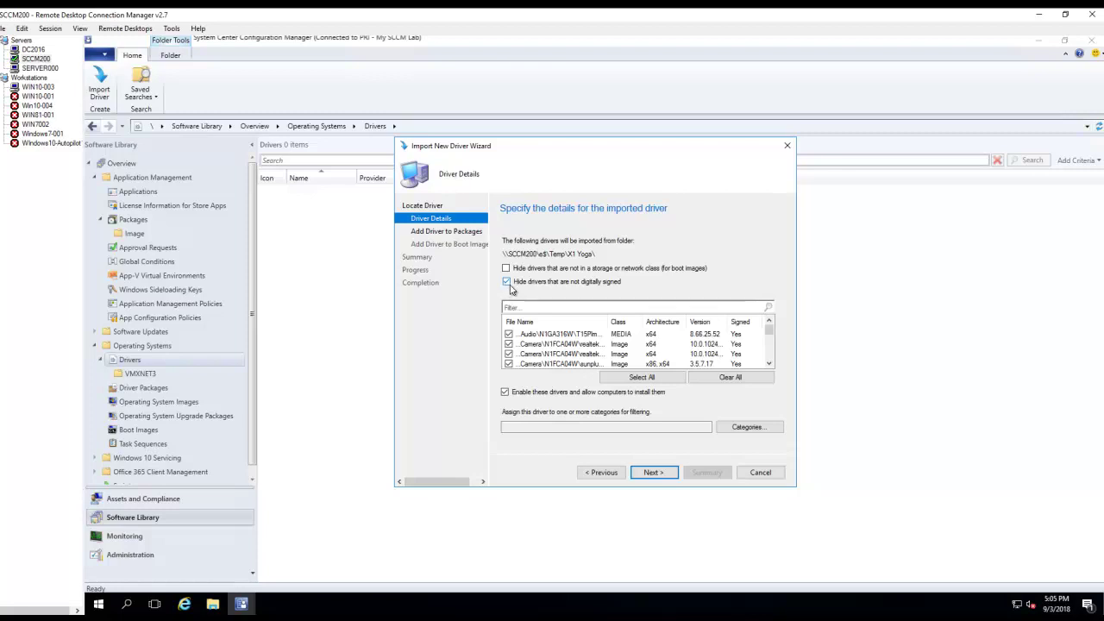
left_click(609, 284)
left_click_drag(768, 334, 766, 356)
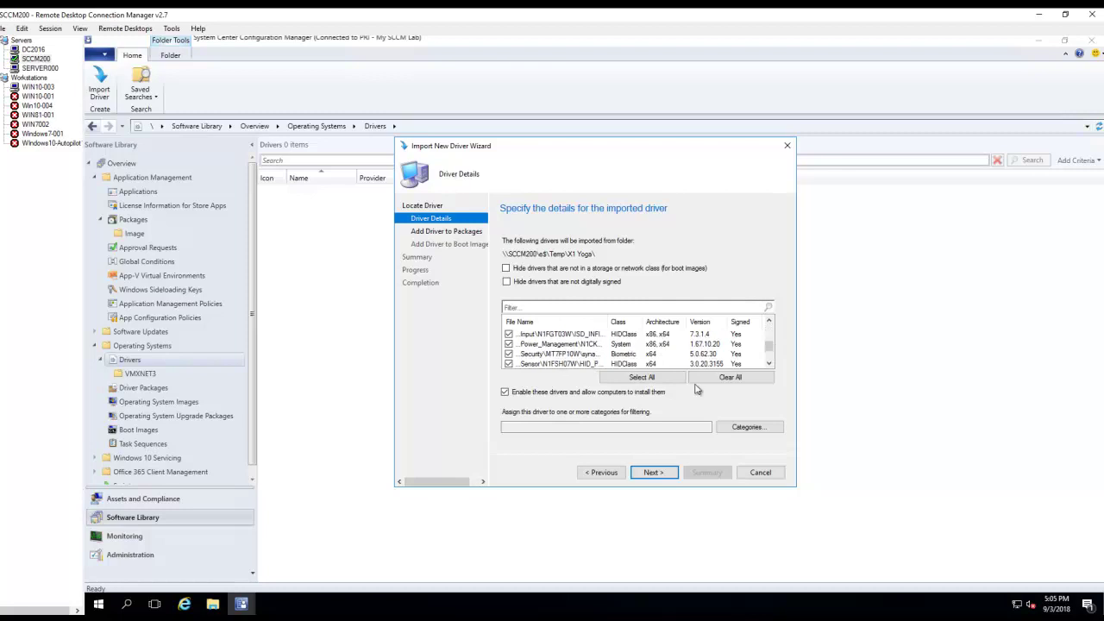
- Create an administrative category named Laptop and assign it to the drivers being imported
left_click(744, 432)
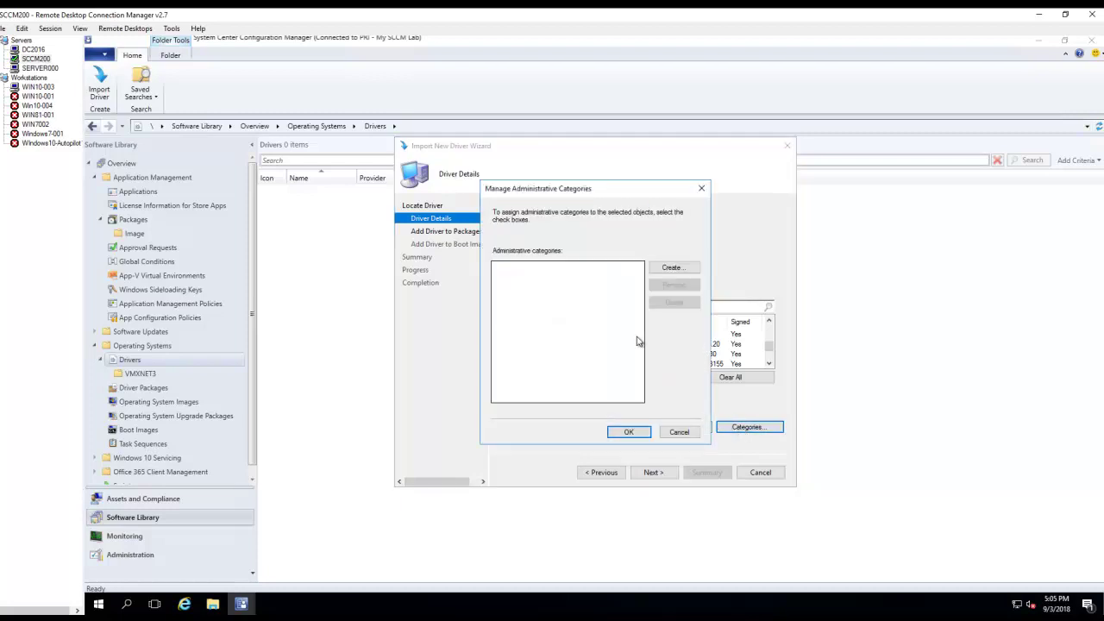
left_click_drag(573, 193, 882, 166)
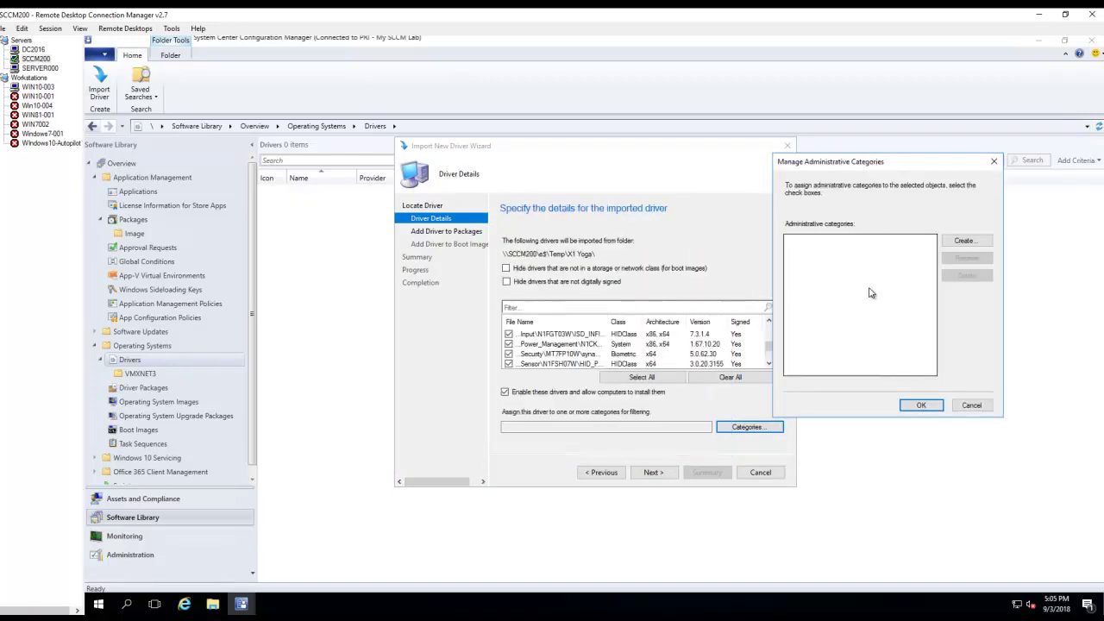
left_click(952, 242)
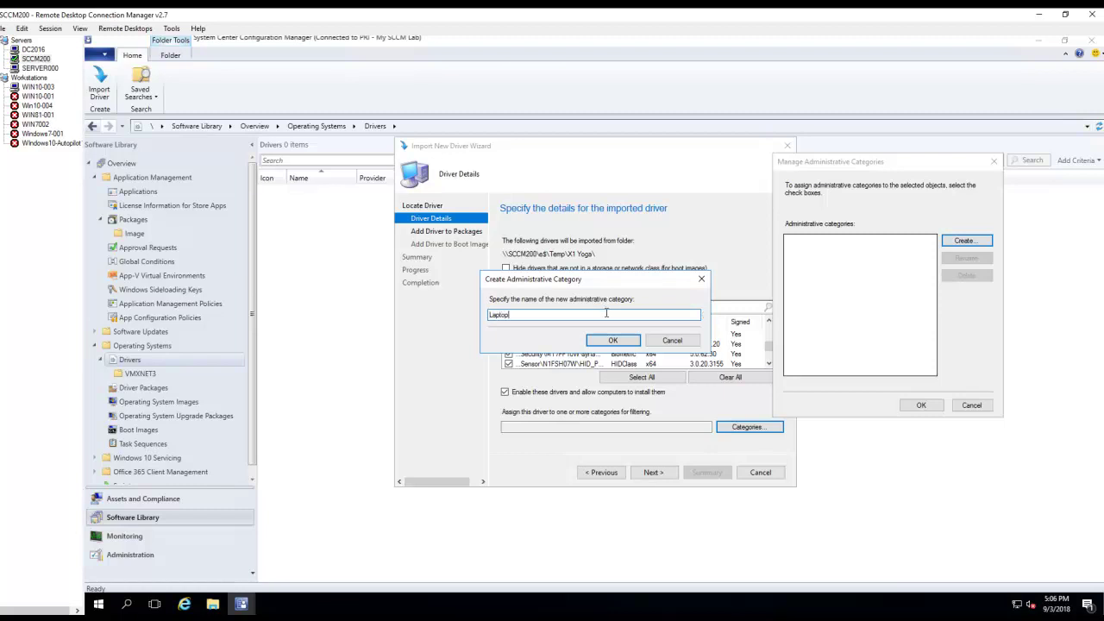
left_click(613, 341)
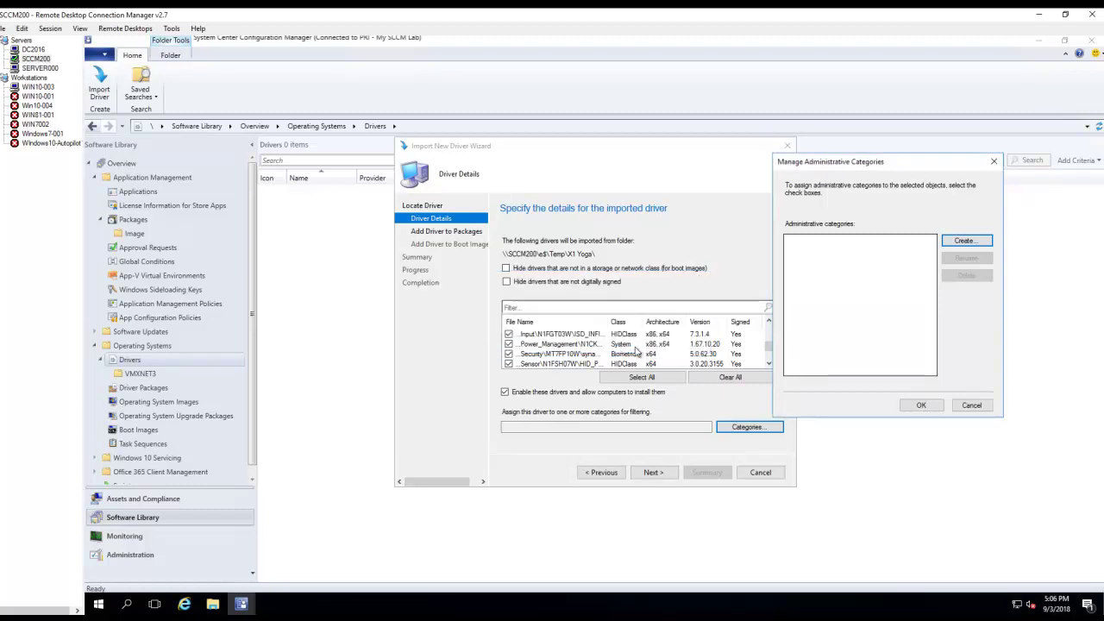
left_click(921, 406)
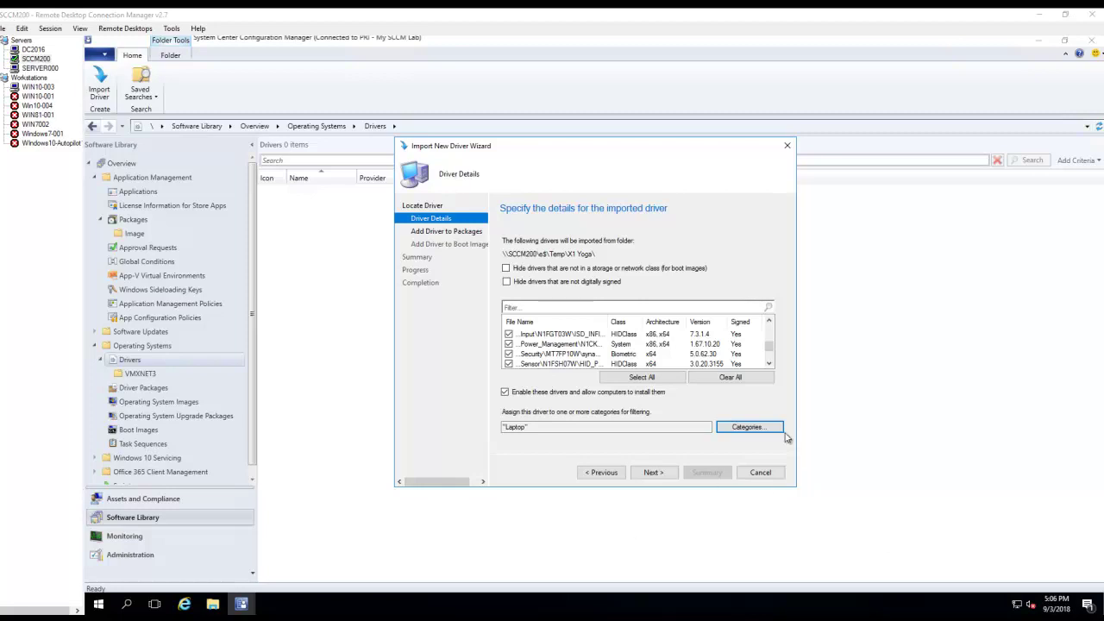
left_click(653, 477)
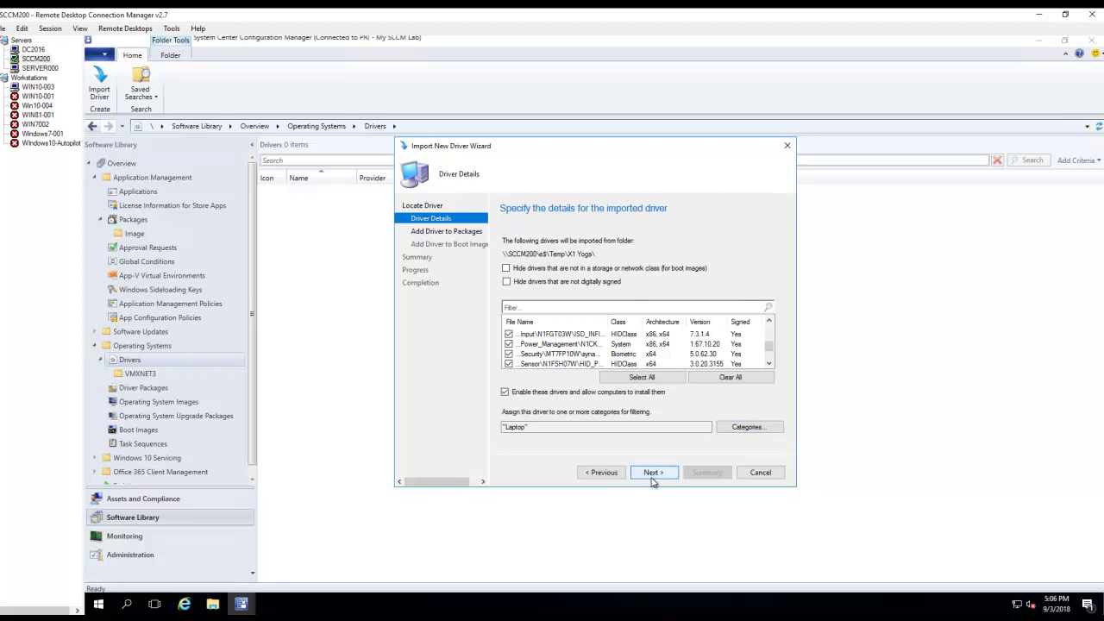
- Hide drivers that are not digitally signed, check the driver list, and proceed to adding the drivers to packages
left_click(508, 282)
left_click_drag(769, 328, 770, 352)
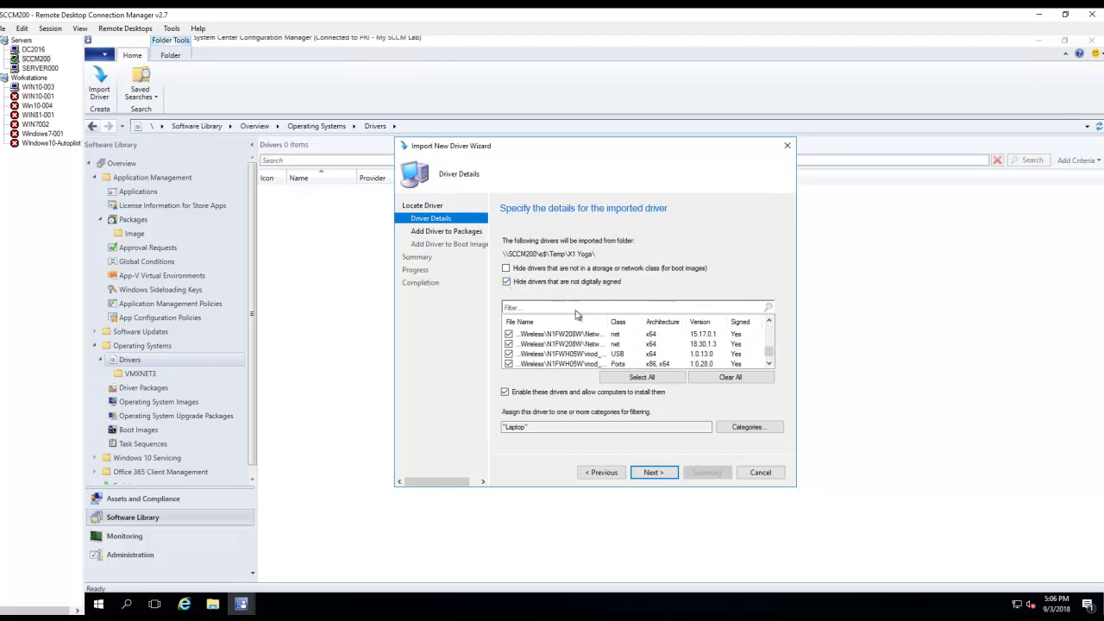
left_click(654, 473)
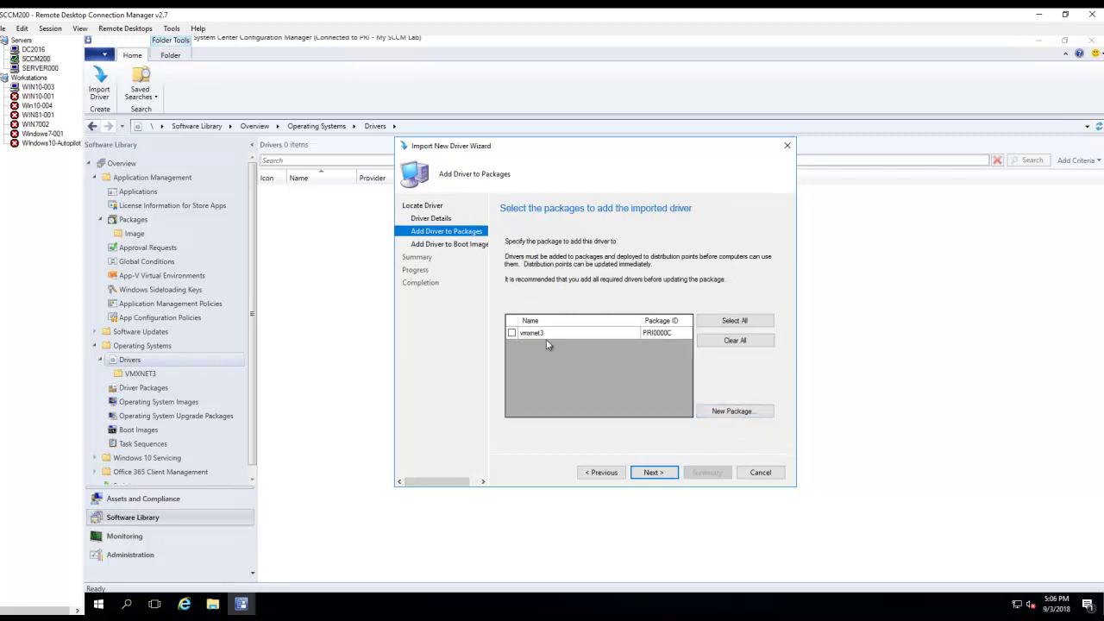
- Create a new driver package named X1Yoga with the network path \\dc2016\Apps\Deploy\Drivers\X1Yoga
left_click(747, 415)
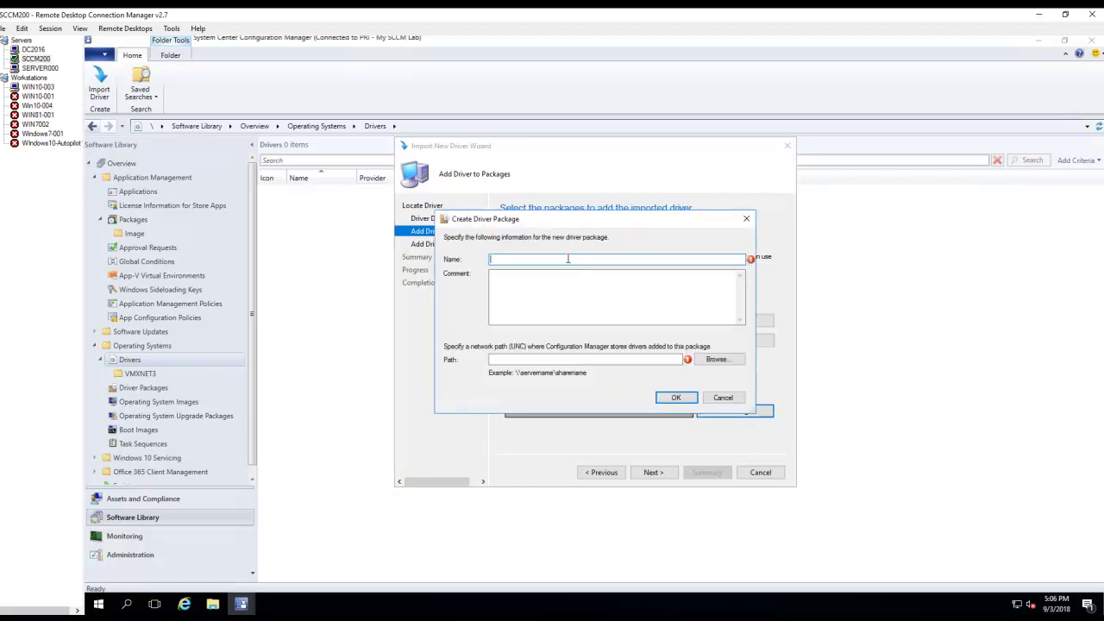
type("VM")
type("Yo")
key("BackSpace")
type("oga")
left_click(560, 360)
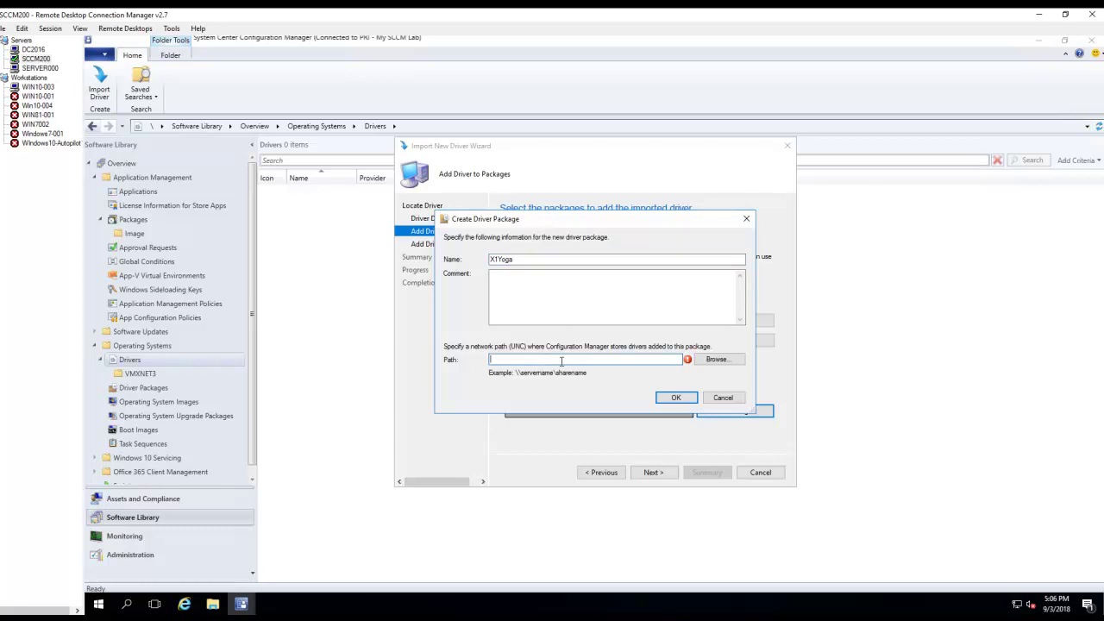
type("\\\\dc2016\\Apps\\Deploy\\Drivers\\X1Yoga")
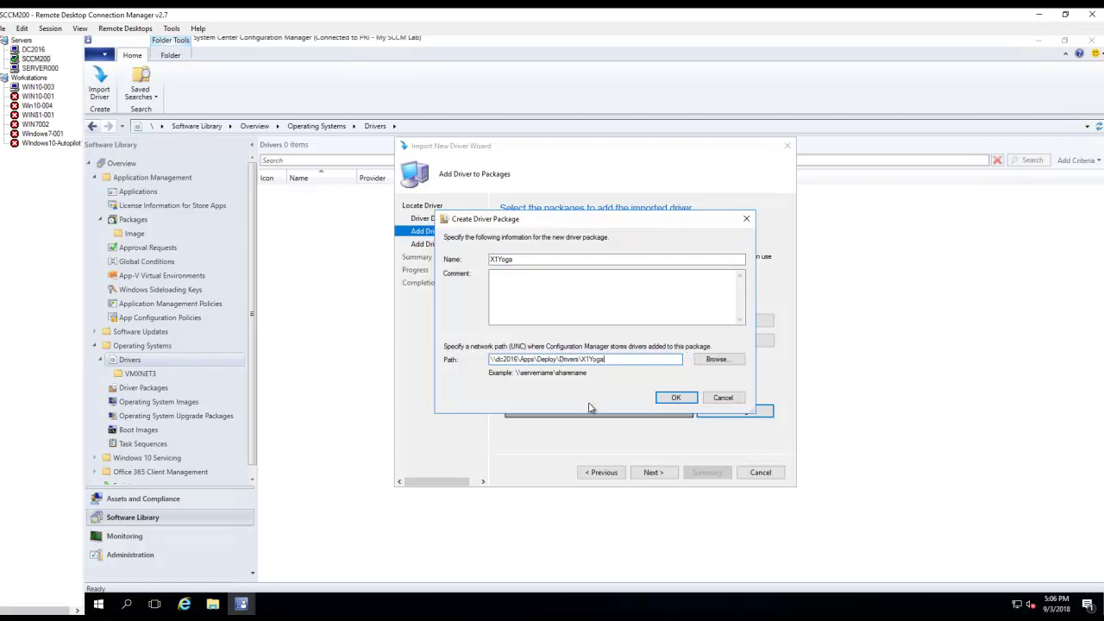
left_click(677, 399)
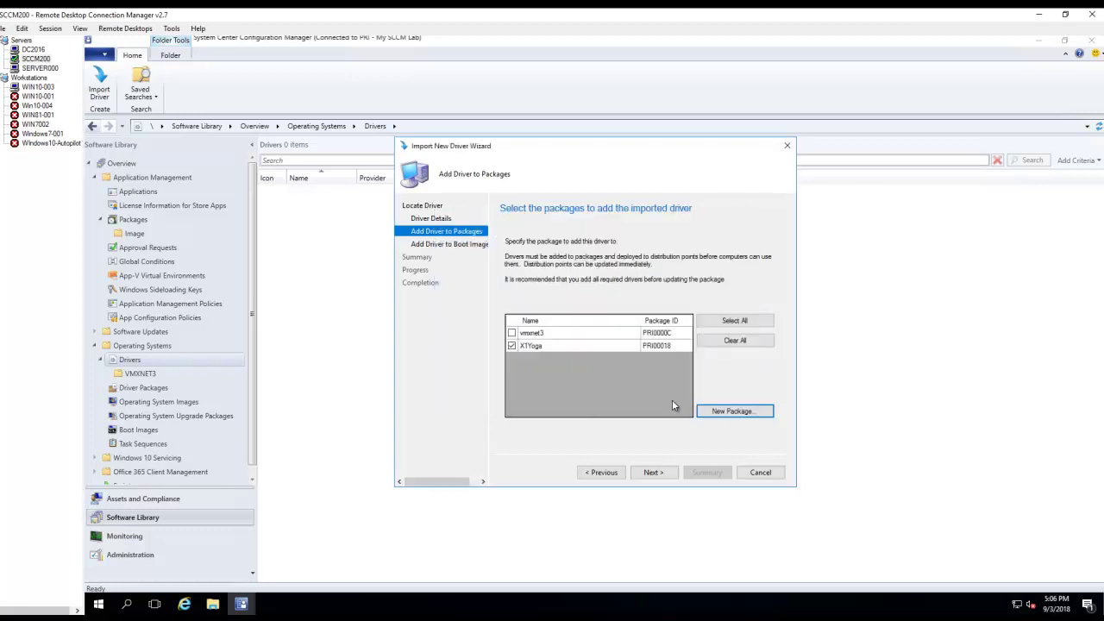
- Complete the driver import without adding drivers to any boot image, review the list of imported drivers, and close the wizard
left_click(660, 475)
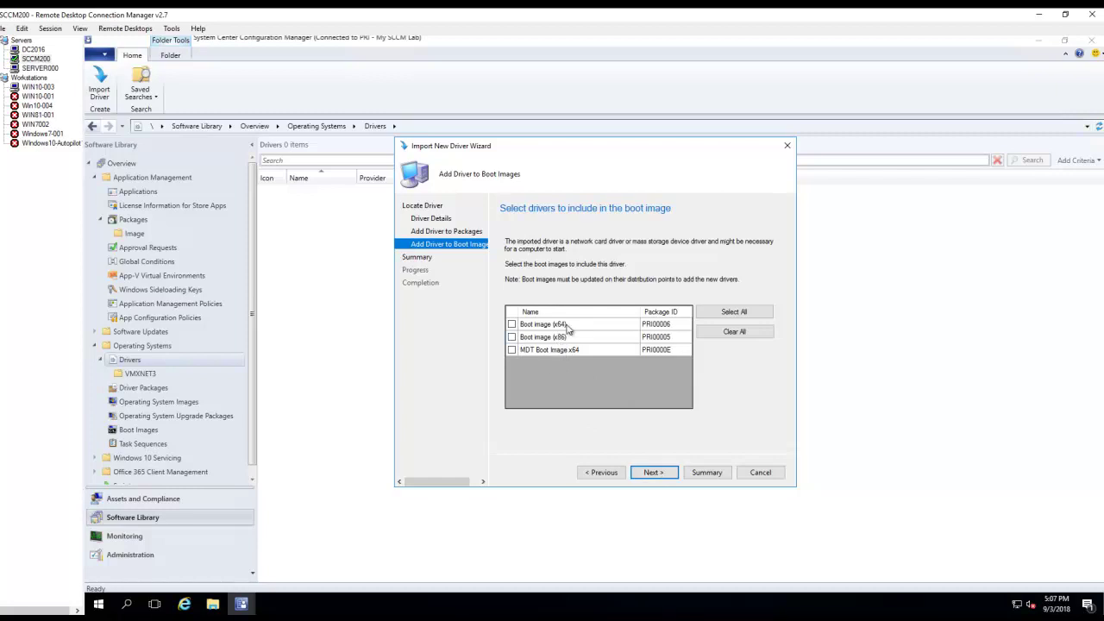
left_click(654, 473)
left_click_drag(776, 287, 776, 392)
left_click(661, 473)
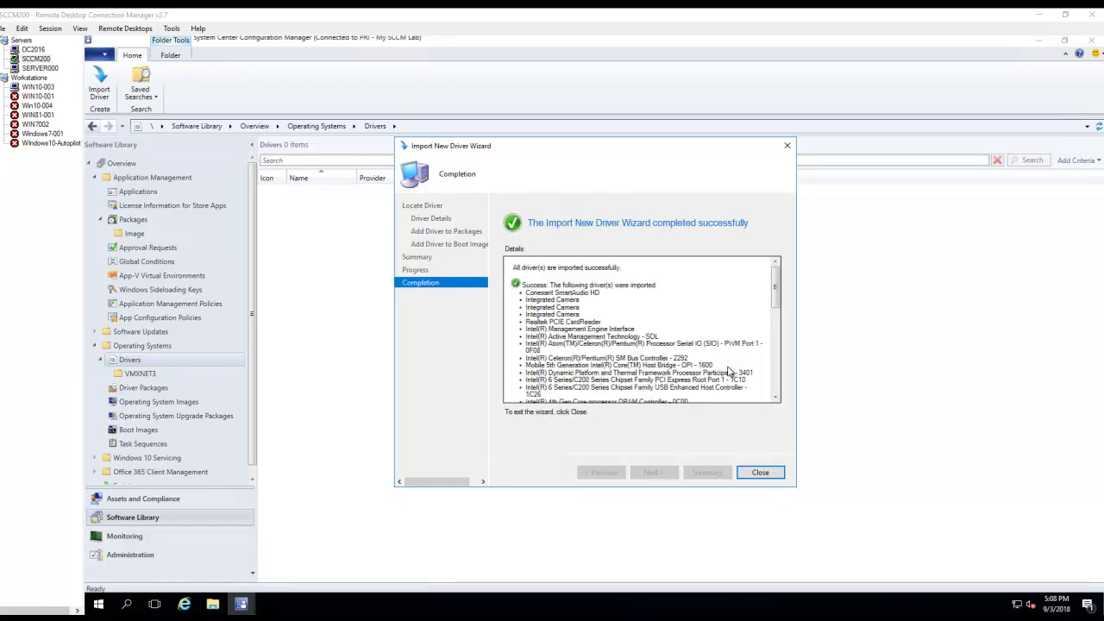
left_click(775, 294)
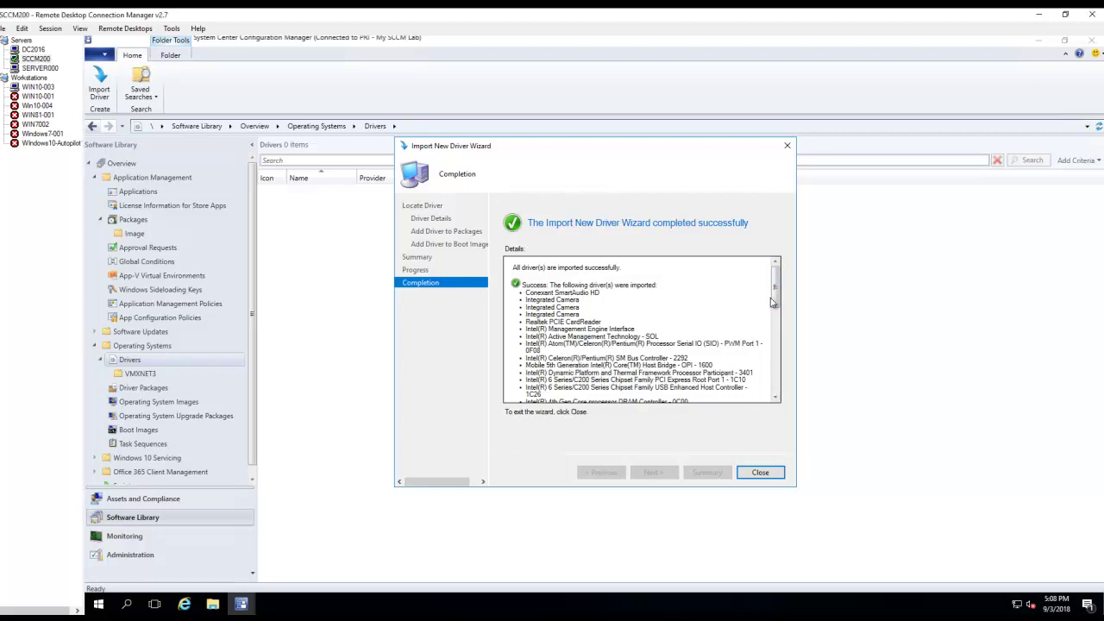
scroll(771, 300, "down", 10)
left_click(760, 473)
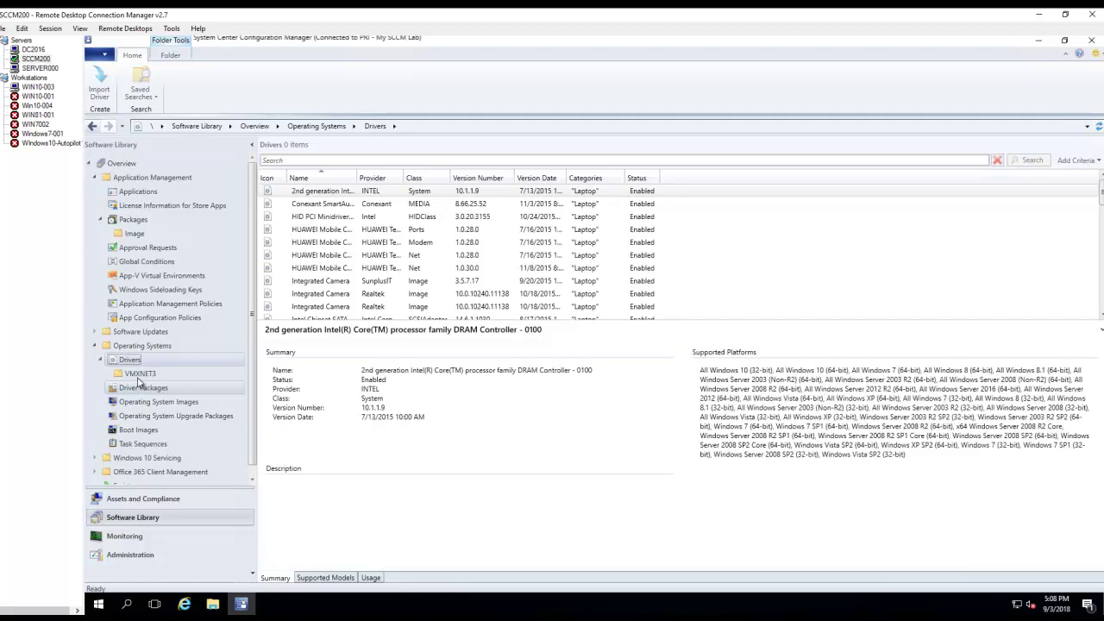
- Check the X1Yoga driver package and the VMXNET3 driver folder, and return to the imported drivers
left_click(143, 388)
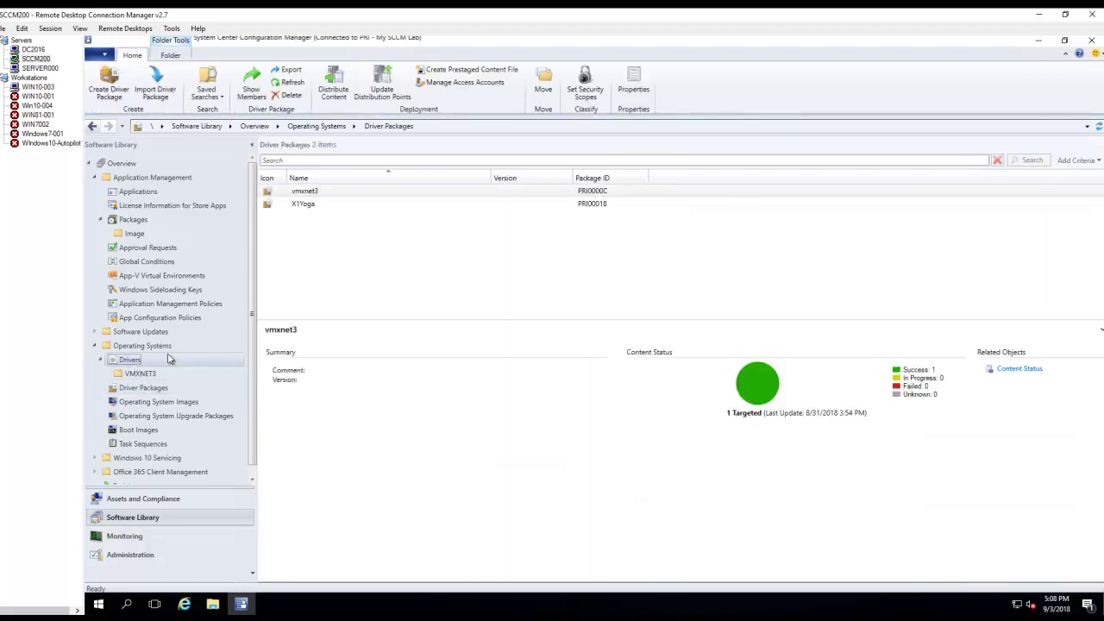
left_click(323, 207)
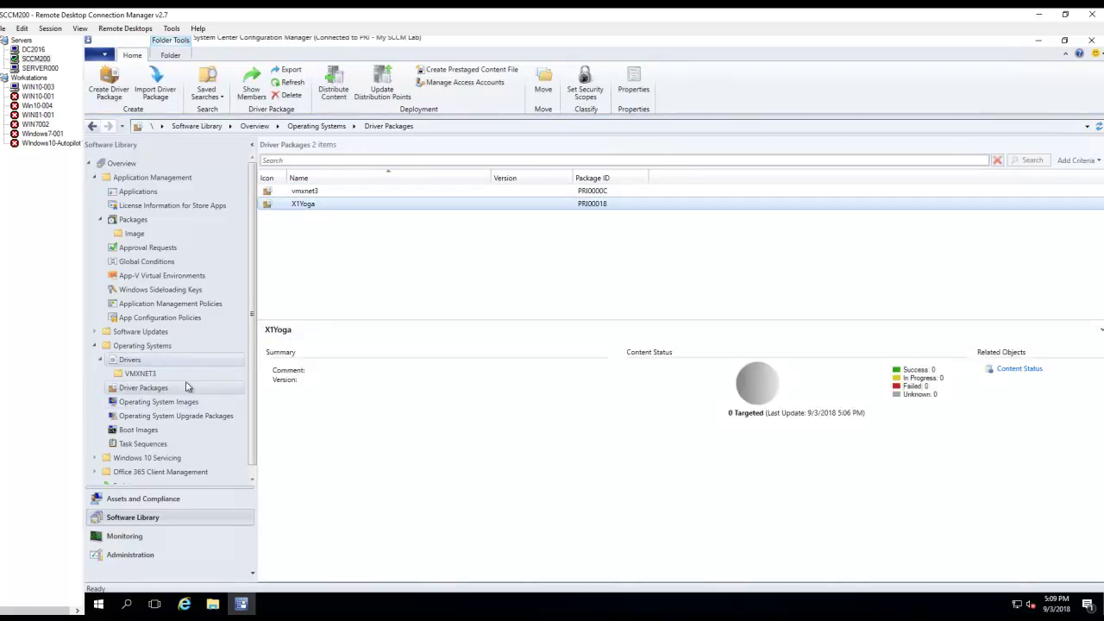
left_click(150, 376)
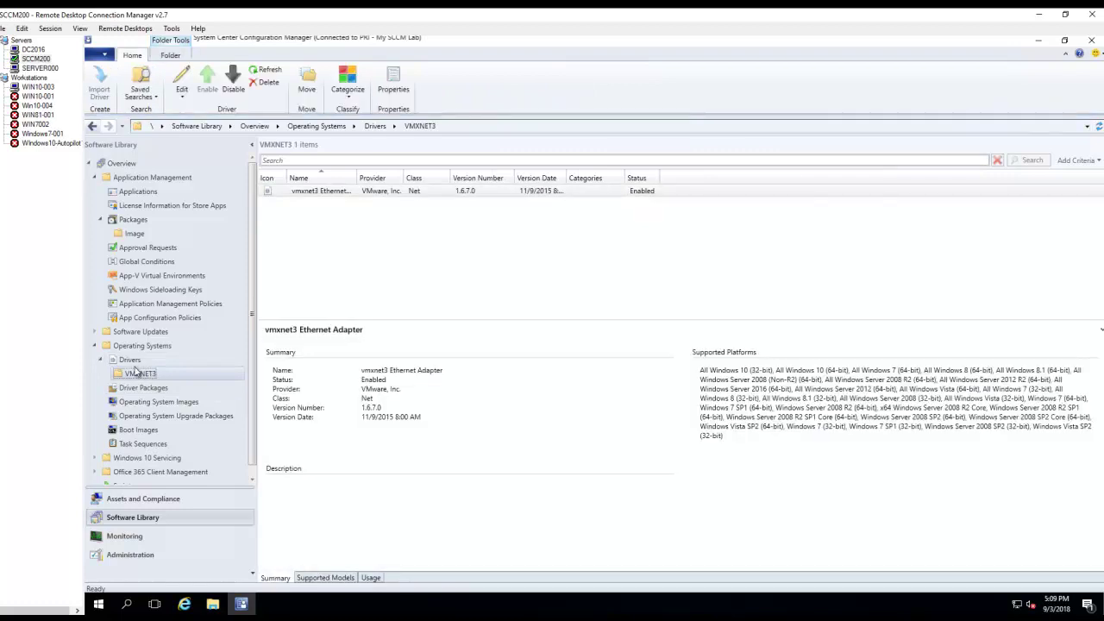
left_click(130, 362)
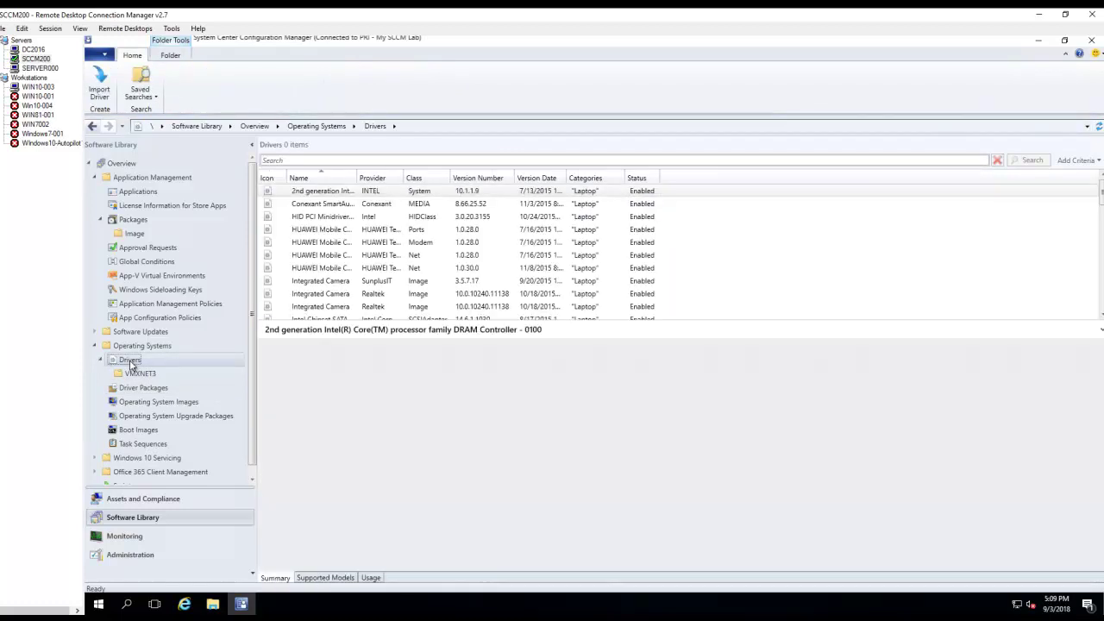
left_click(333, 193)
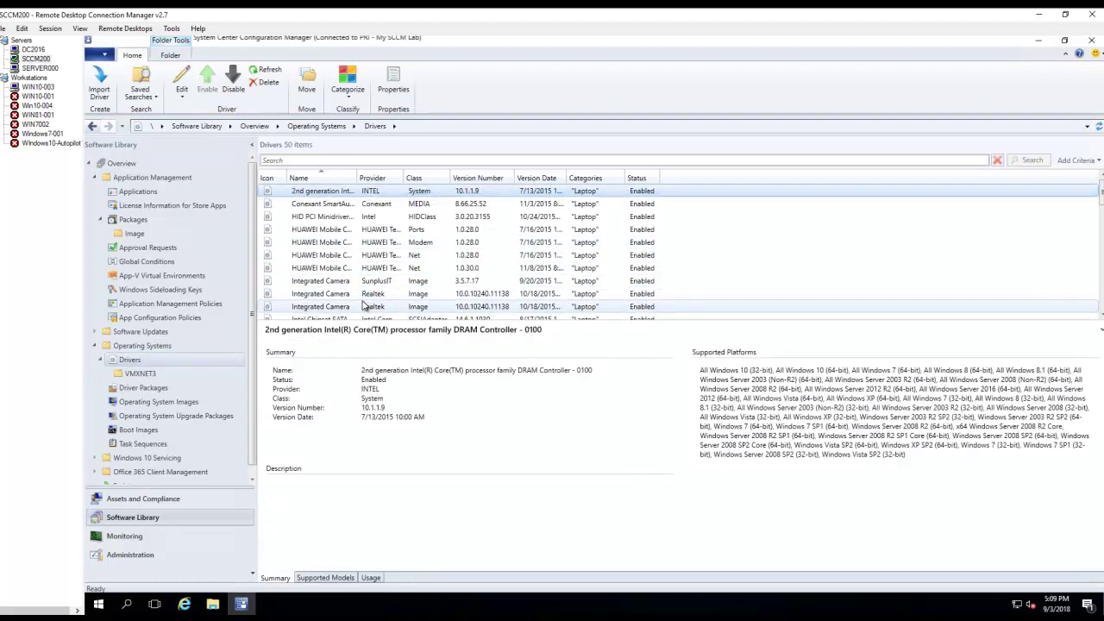
scroll(369, 293, "down", 13)
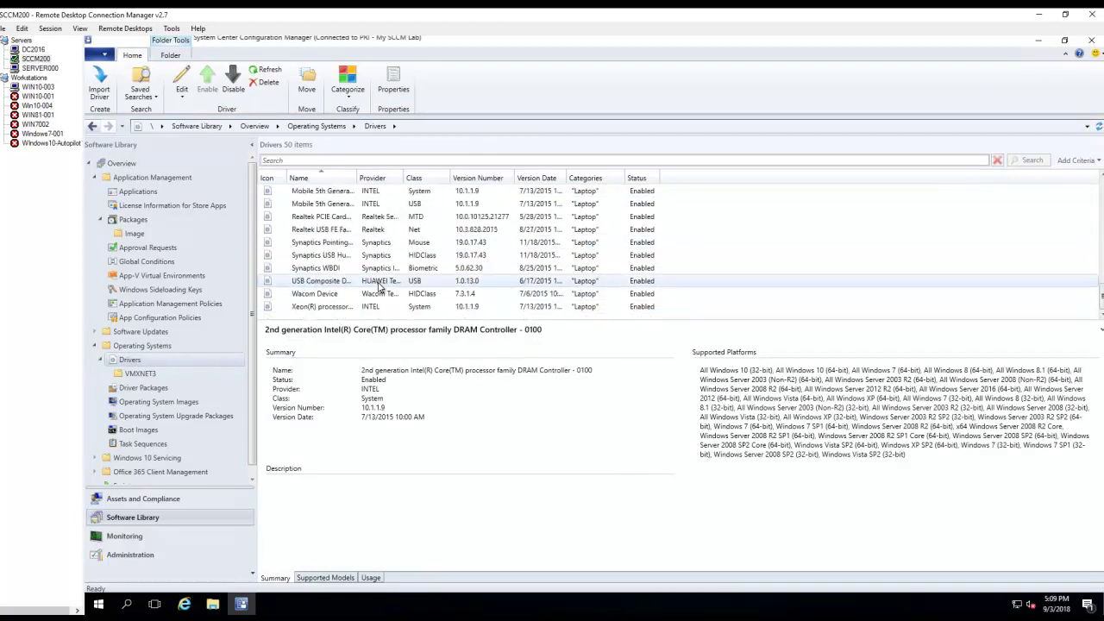
left_click(362, 306, "shift")
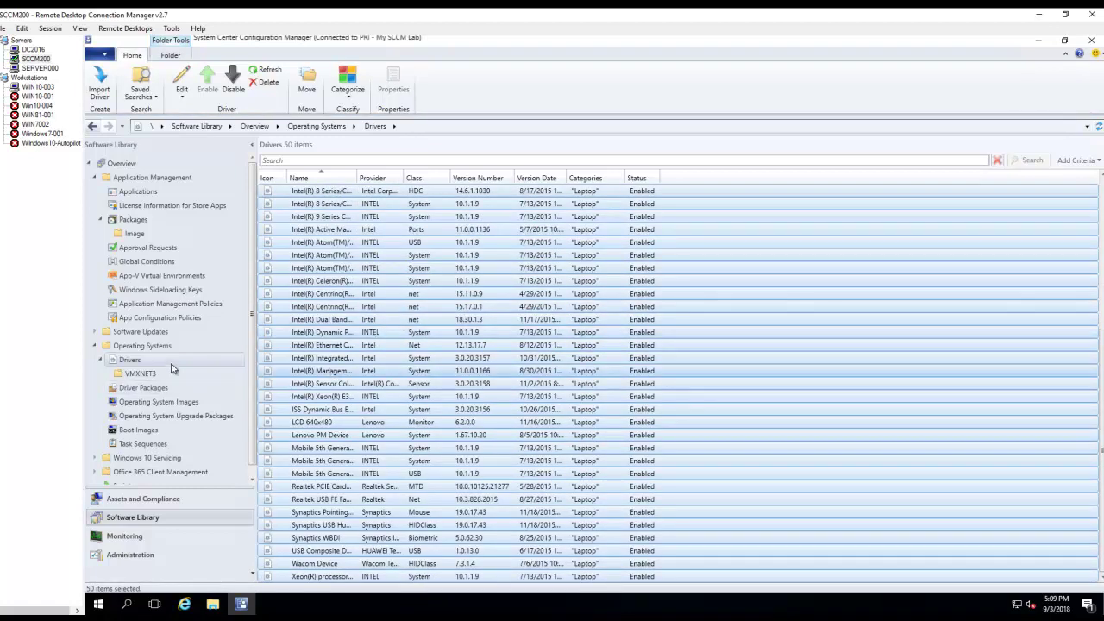
- Create a folder named X1Yoga under the Drivers node
right_click(130, 362)
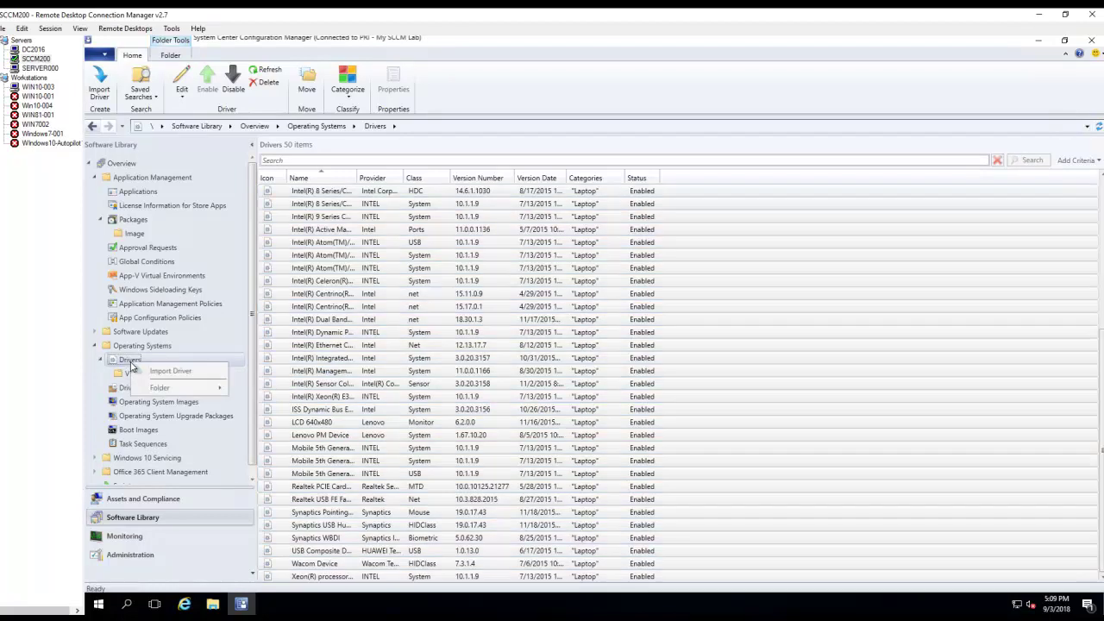
mouse_move(198, 388)
left_click(259, 390)
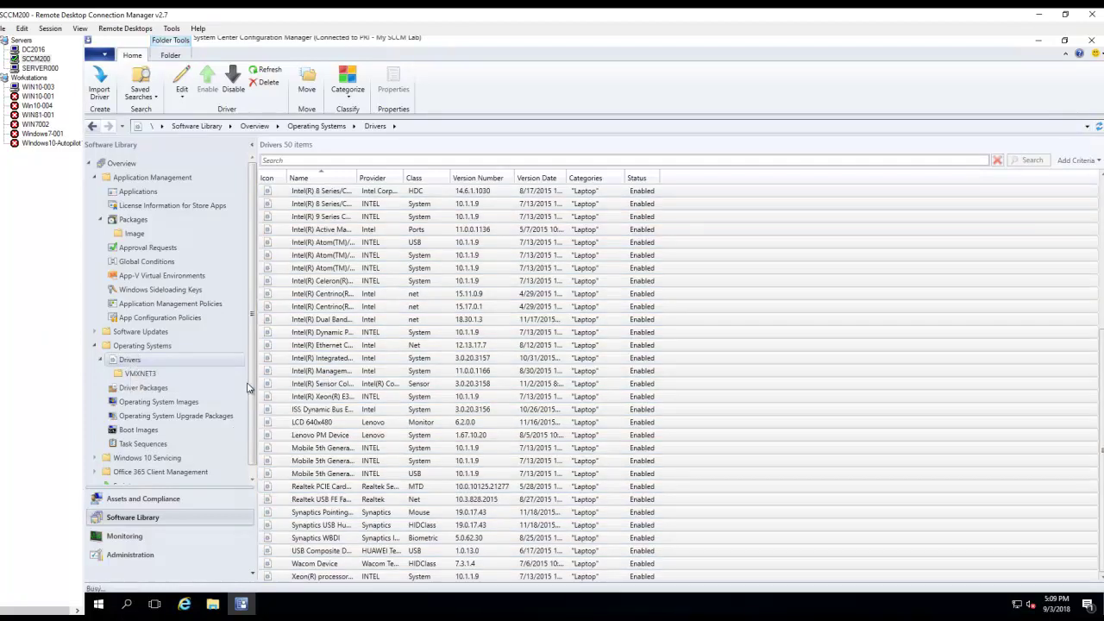
type("X1")
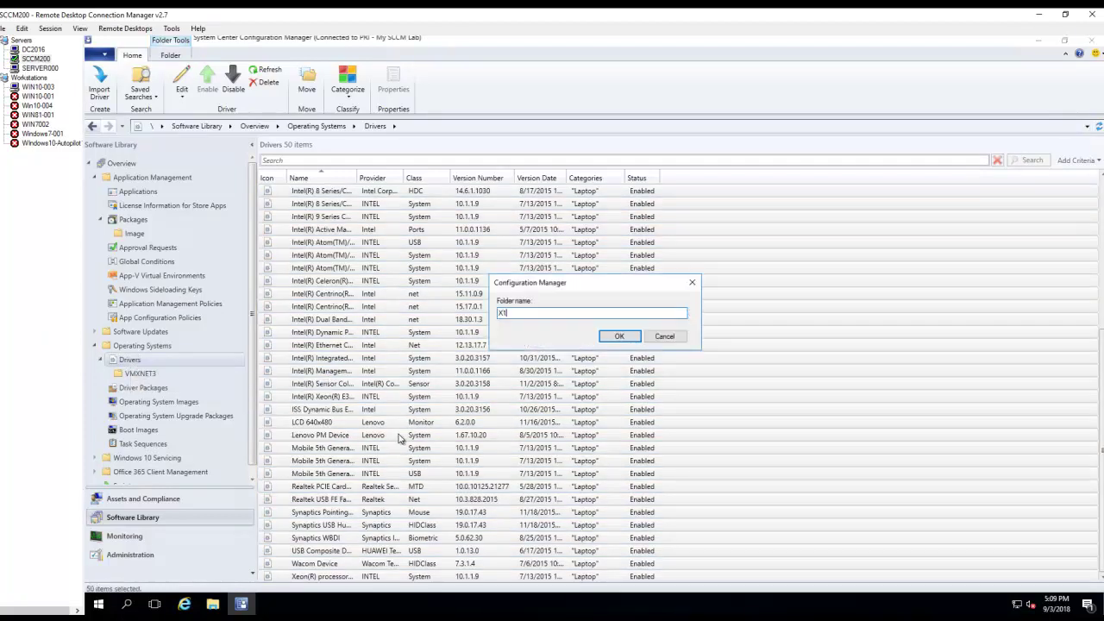
type("Yoga")
left_click(615, 340)
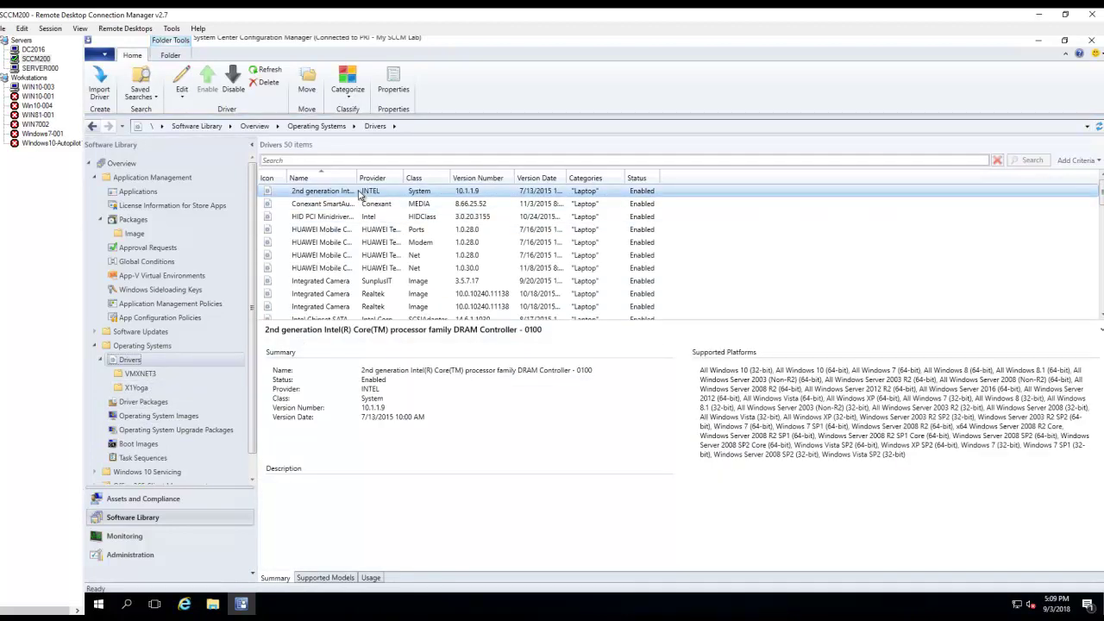
- Select all the imported drivers in the Drivers node and move them to the X1Yoga folder
scroll(483, 250, "down", 1)
scroll(483, 250, "down", 12)
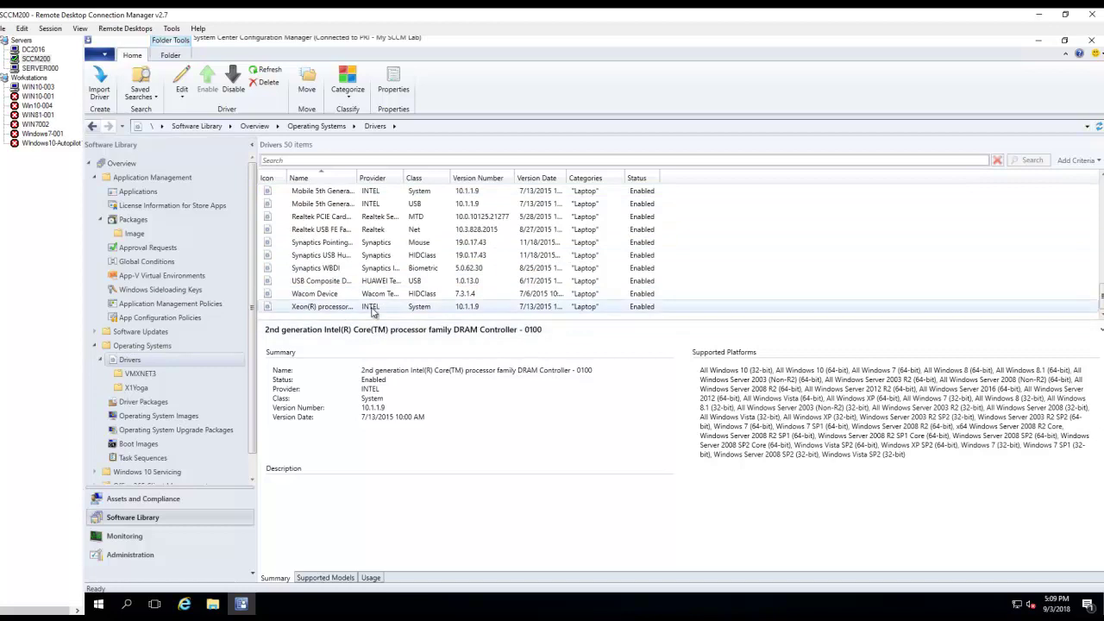
key("ctrl+a")
right_click(373, 312)
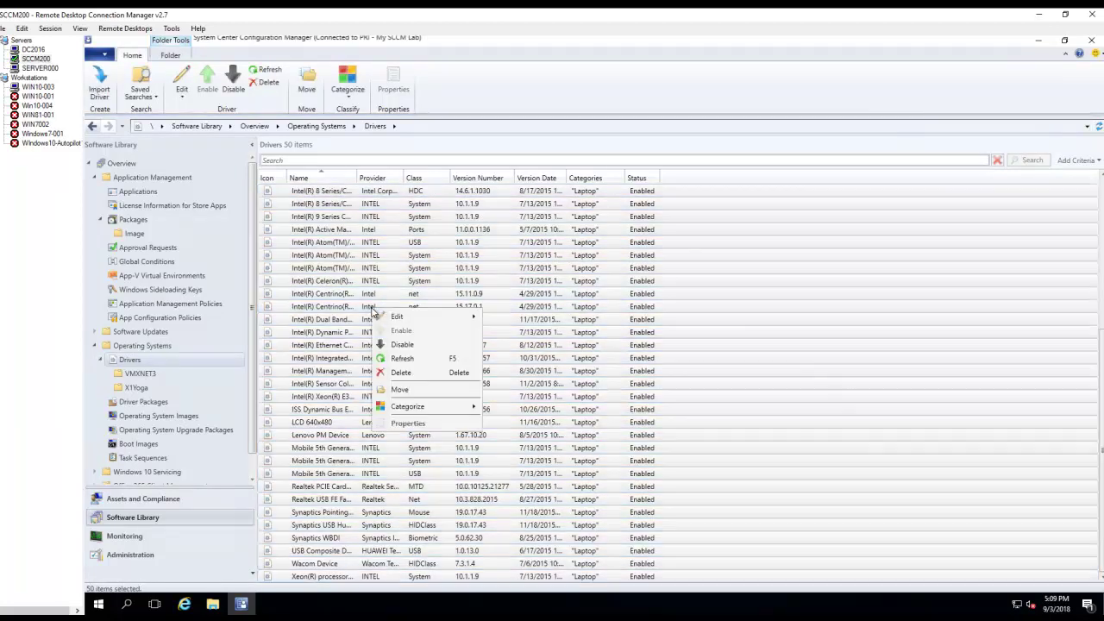
left_click(426, 394)
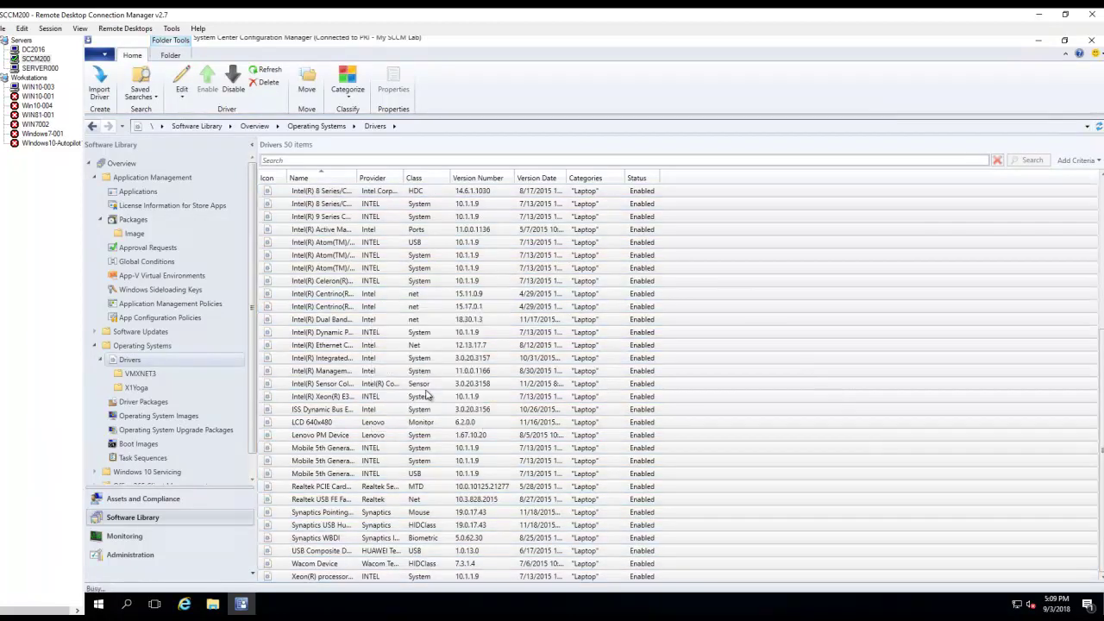
left_click(517, 270)
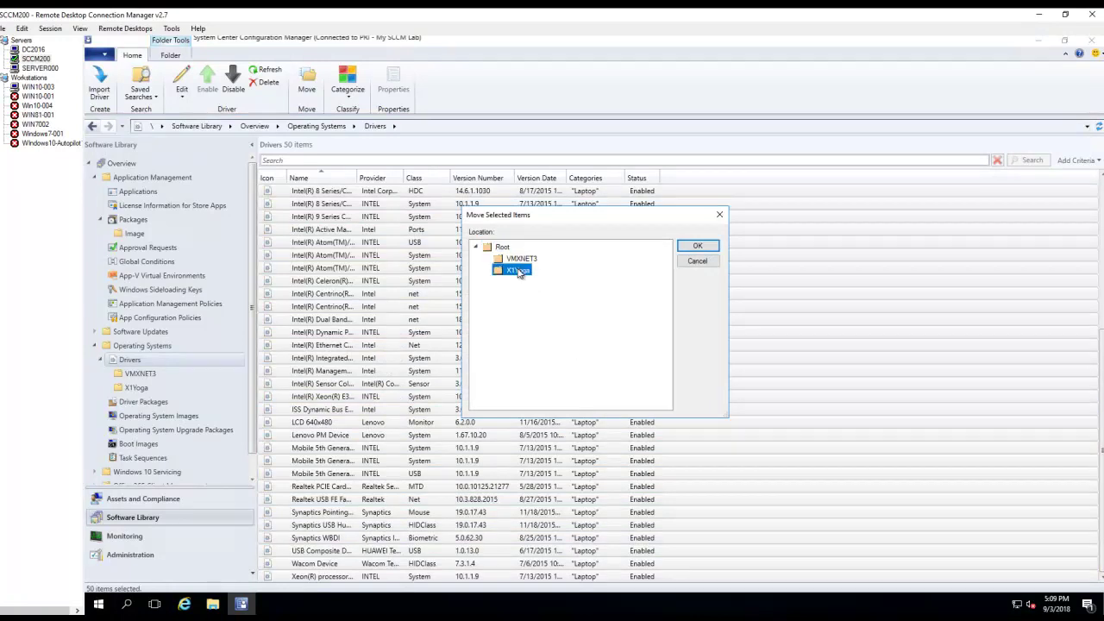
left_click(698, 246)
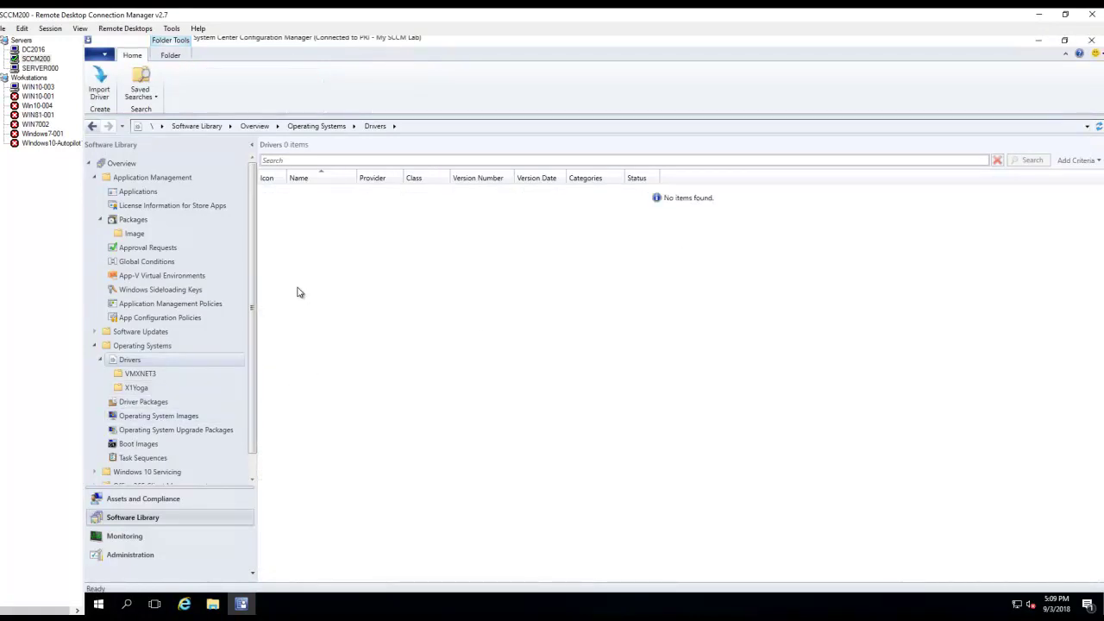
- Look through the X1Yoga and VMXNET3 driver folders and the content status of the vmxnet3 driver package
left_click(143, 390)
left_click(142, 376)
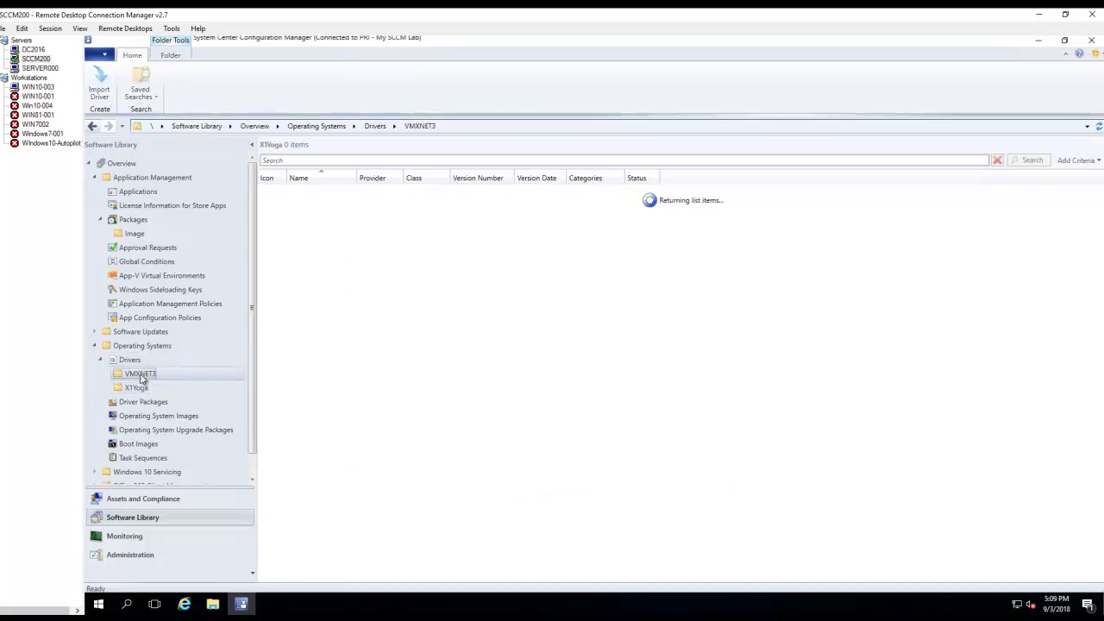
left_click(143, 402)
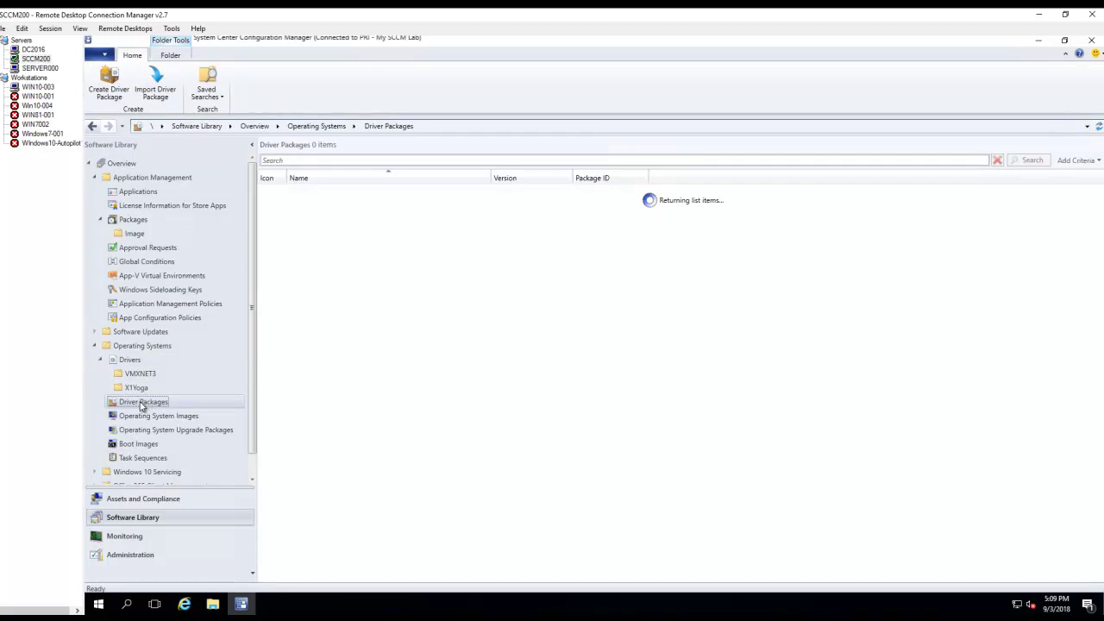
left_click(323, 198)
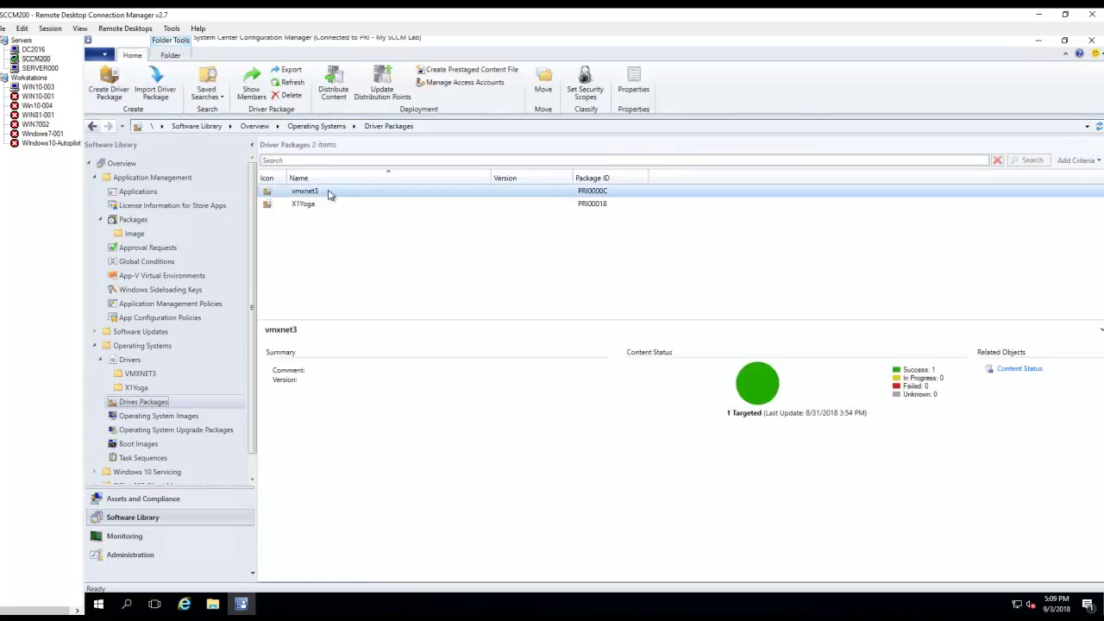
- Distribute the X1Yoga driver package's content to the SCCM200.O365TECHGUY.LOCAL distribution point
left_click(323, 205)
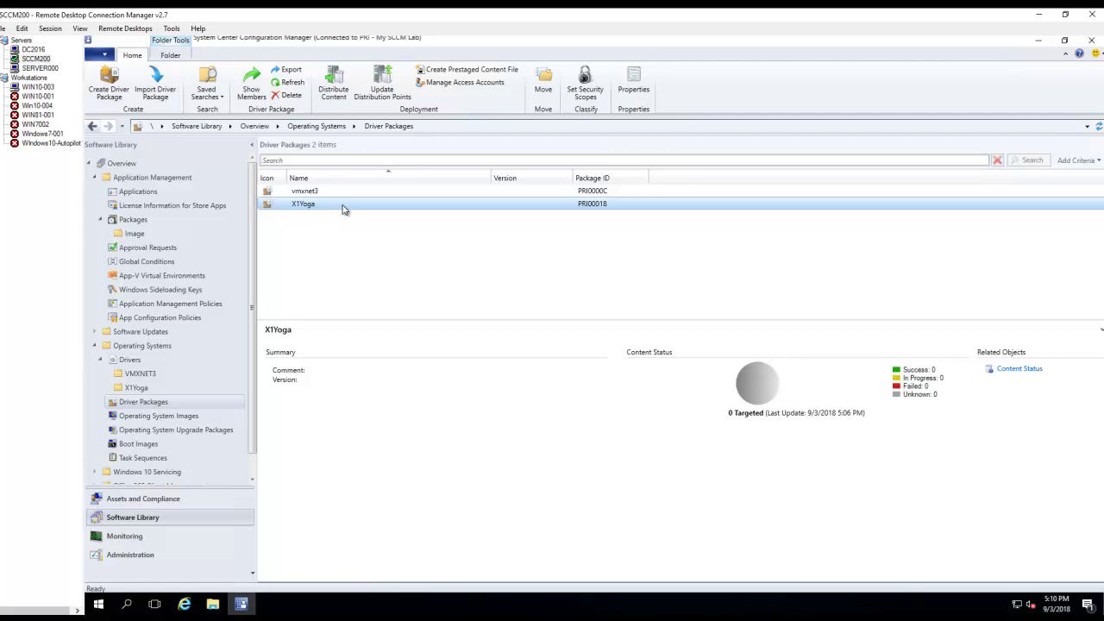
right_click(343, 209)
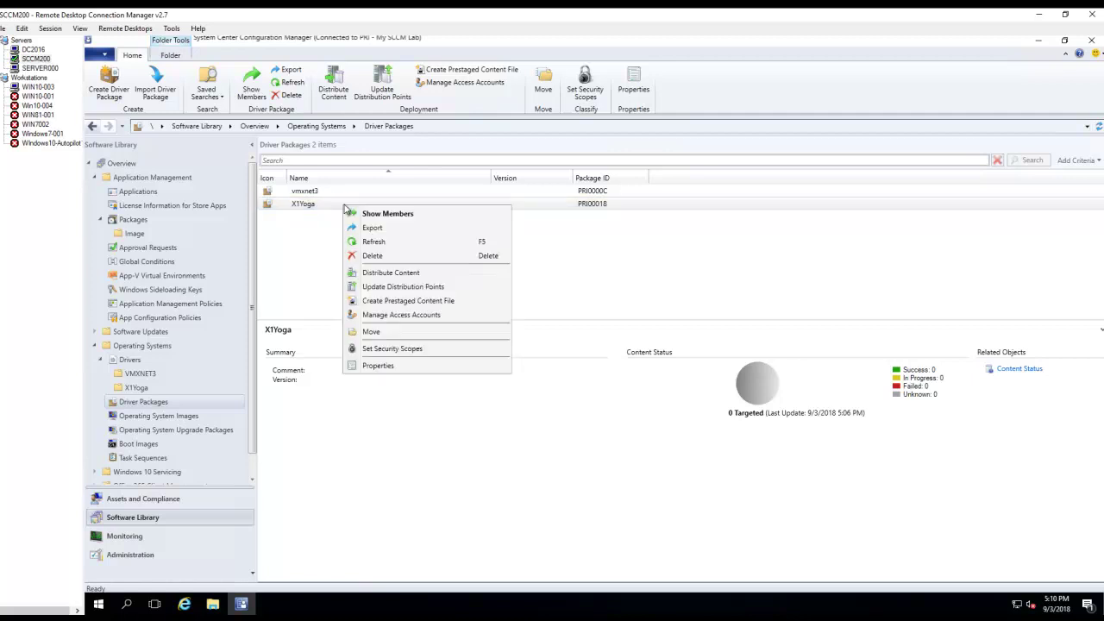
left_click(413, 277)
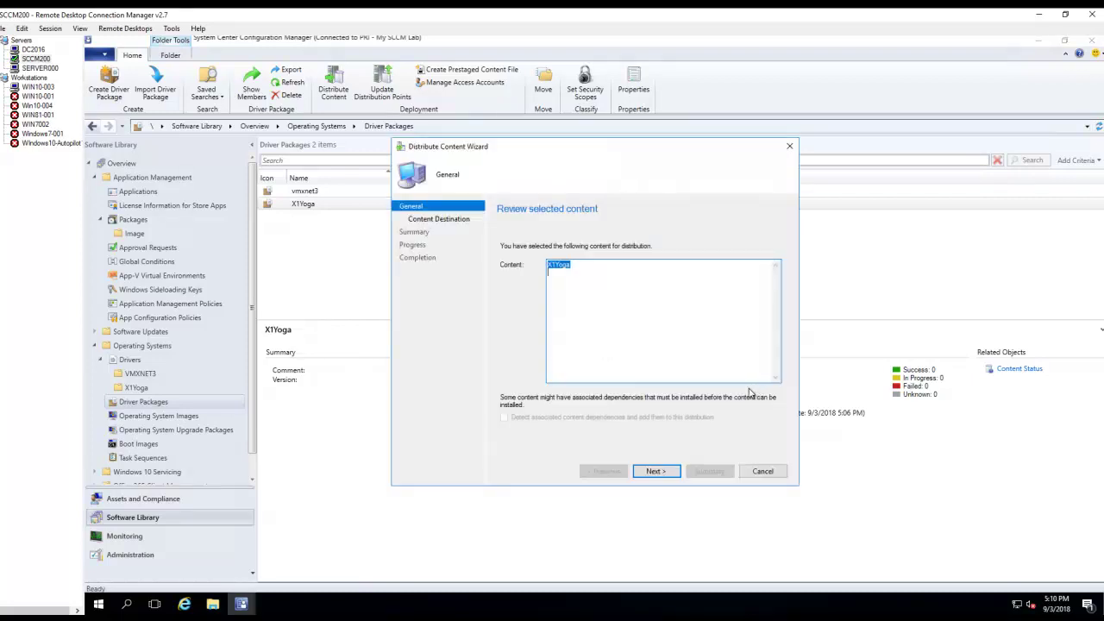
left_click(657, 471)
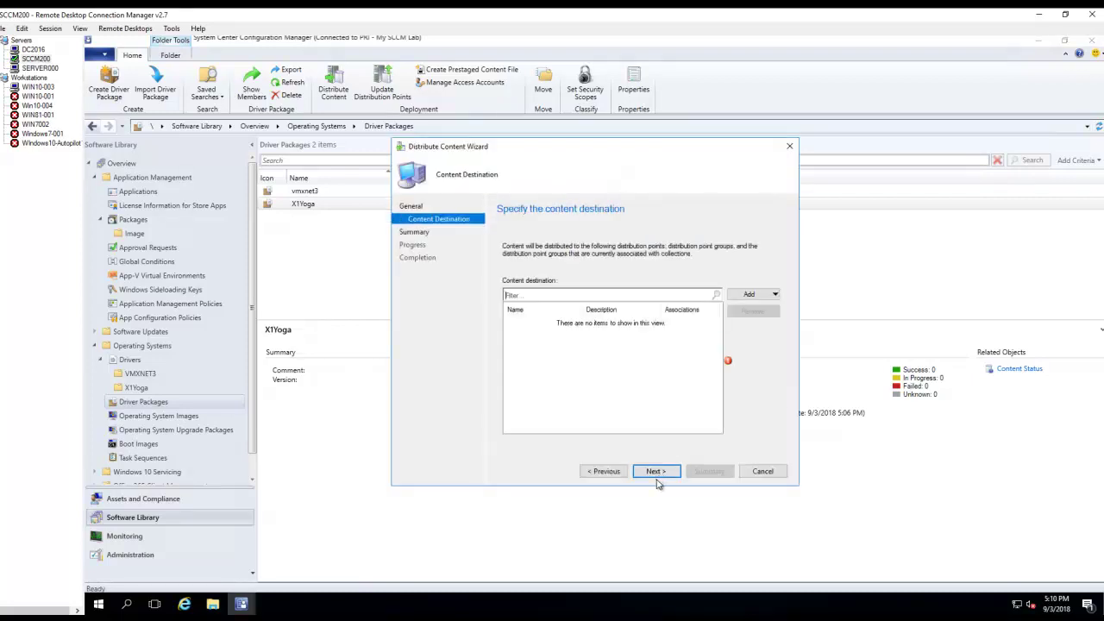
left_click(749, 294)
left_click(765, 319)
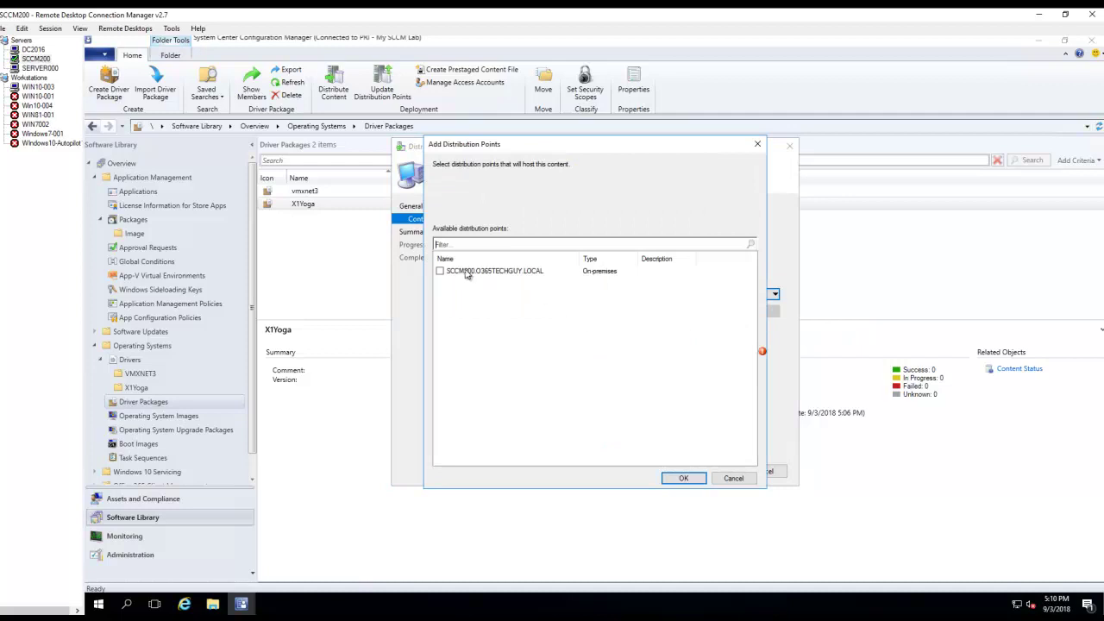
left_click(683, 479)
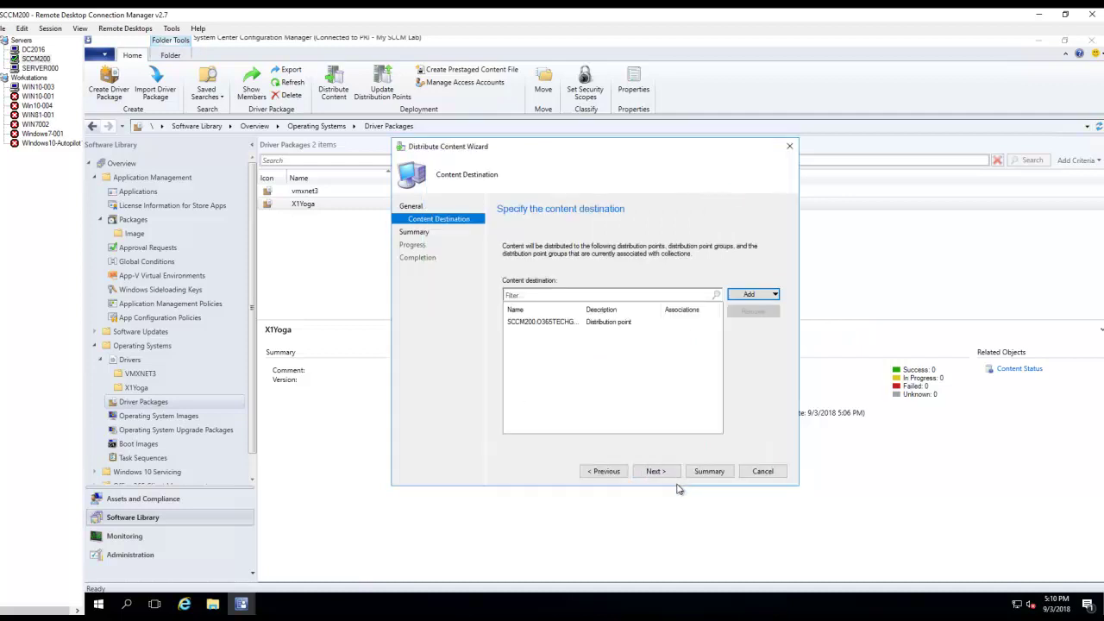
left_click(657, 475)
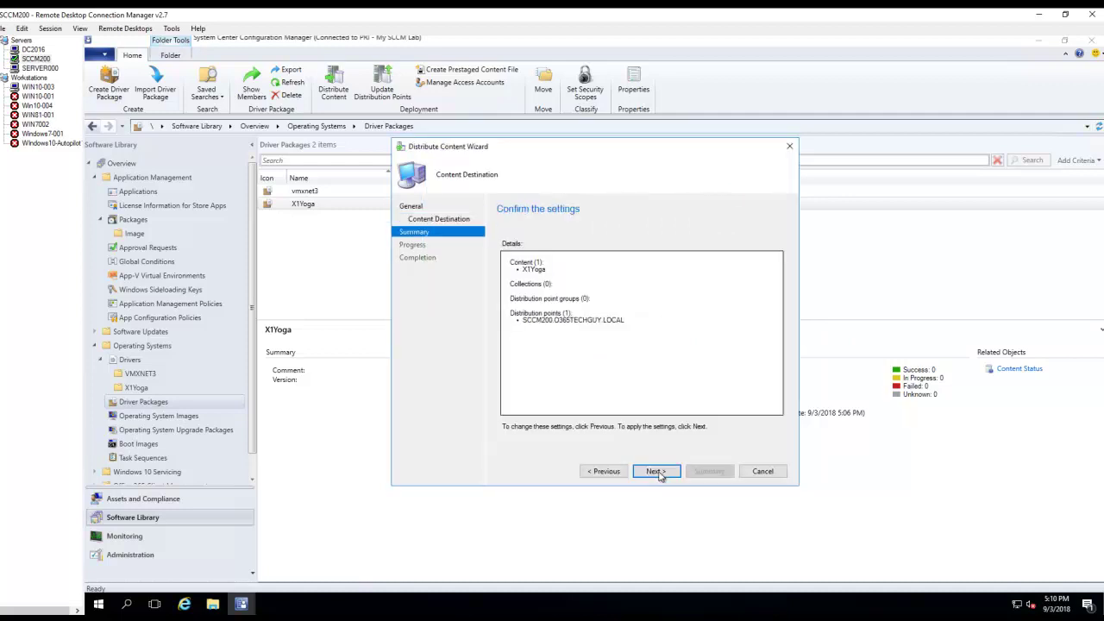
left_click(659, 476)
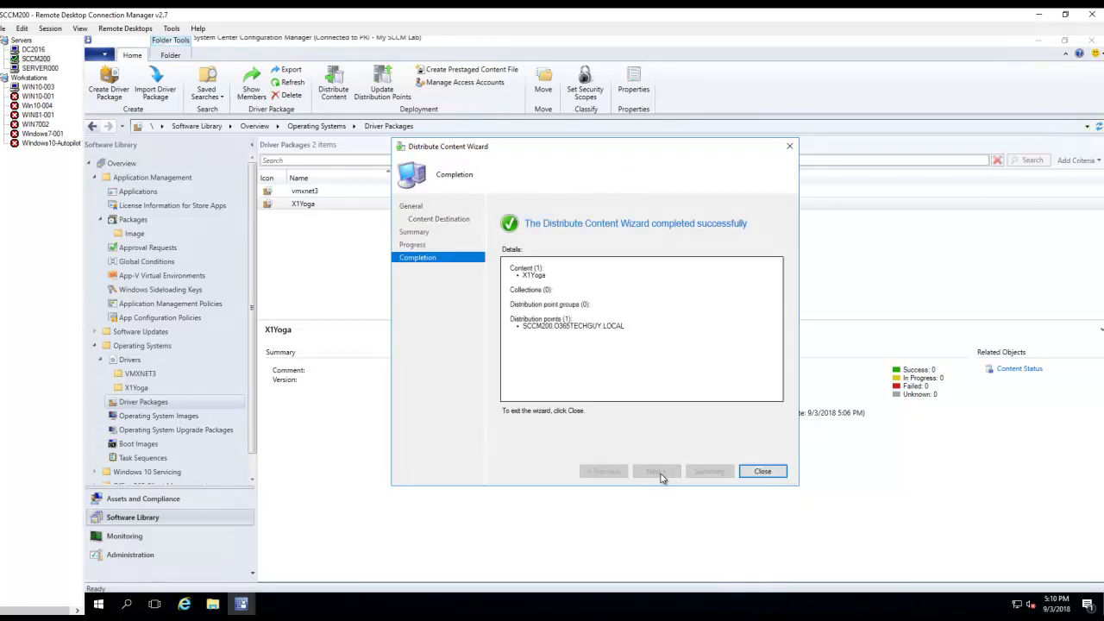
- Close the finished content distribution wizard and open the task sequence Task Sequence Test 2.0 Bootx64 for editing
left_click(779, 472)
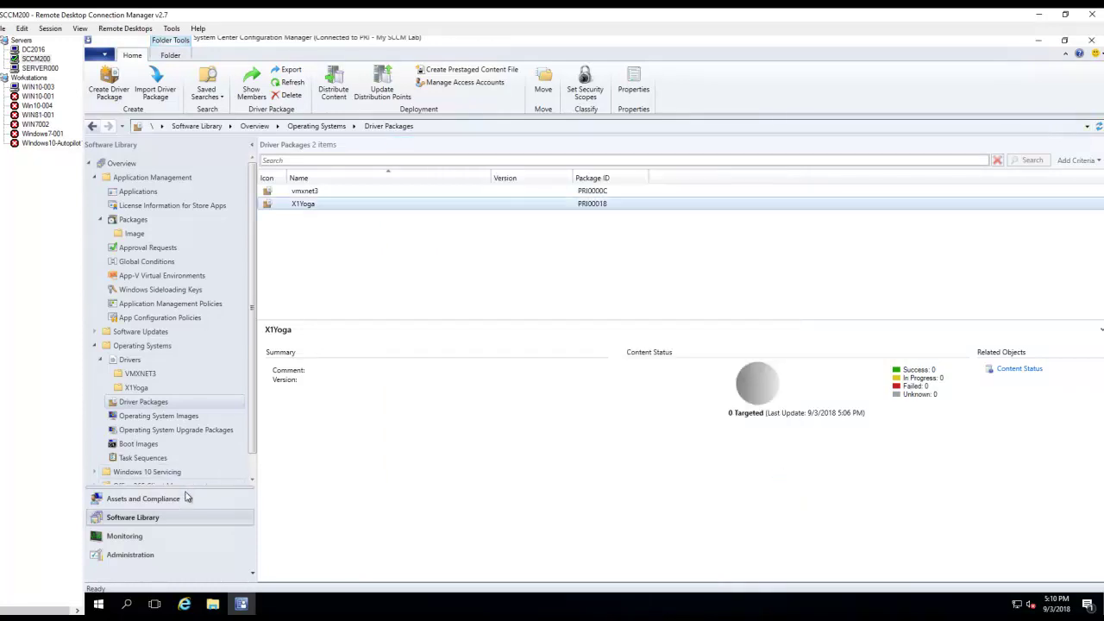
left_click(254, 471)
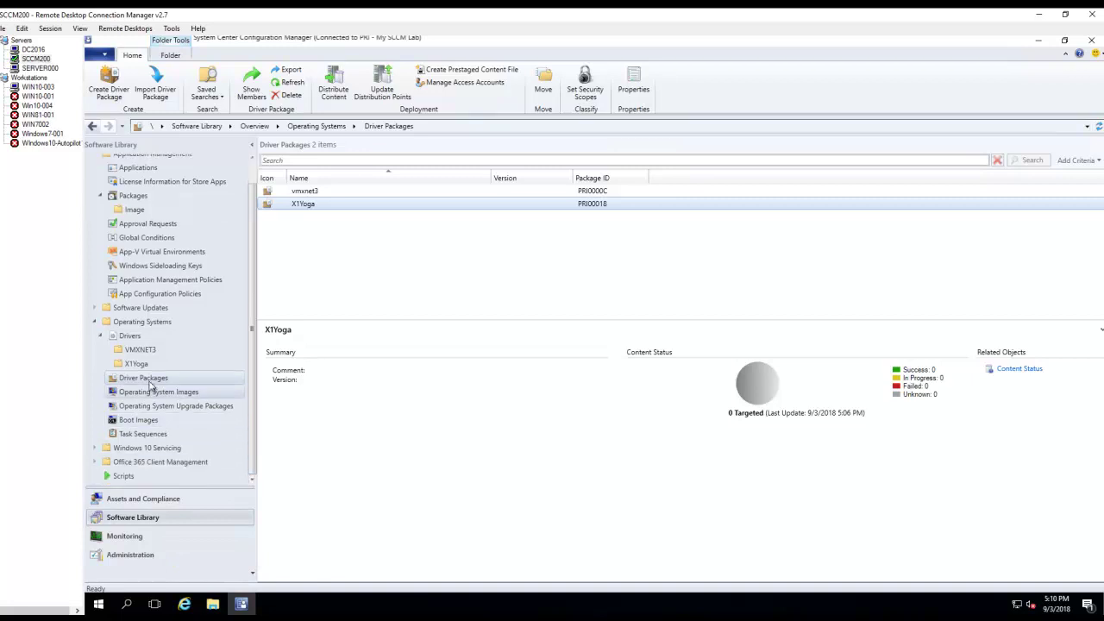
left_click(147, 434)
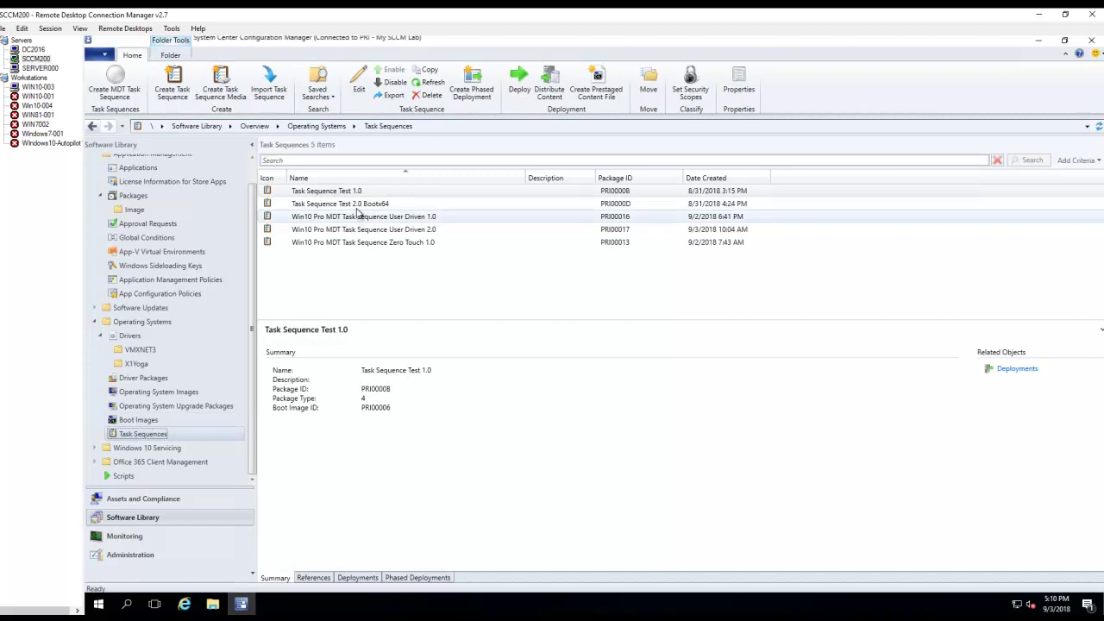
left_click(361, 206)
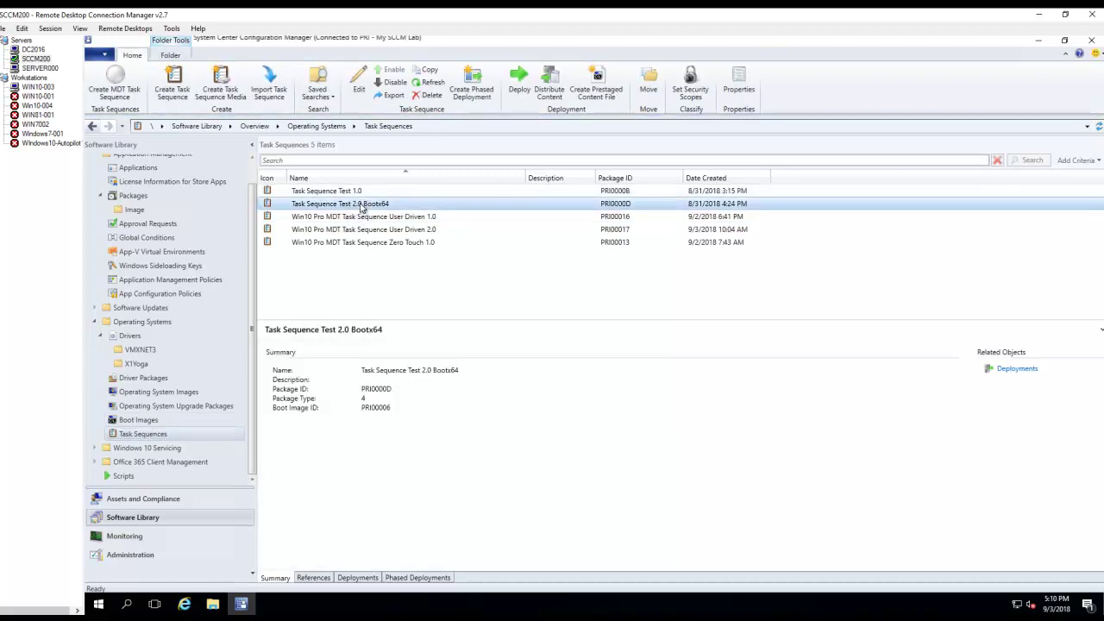
right_click(361, 205)
left_click(385, 213)
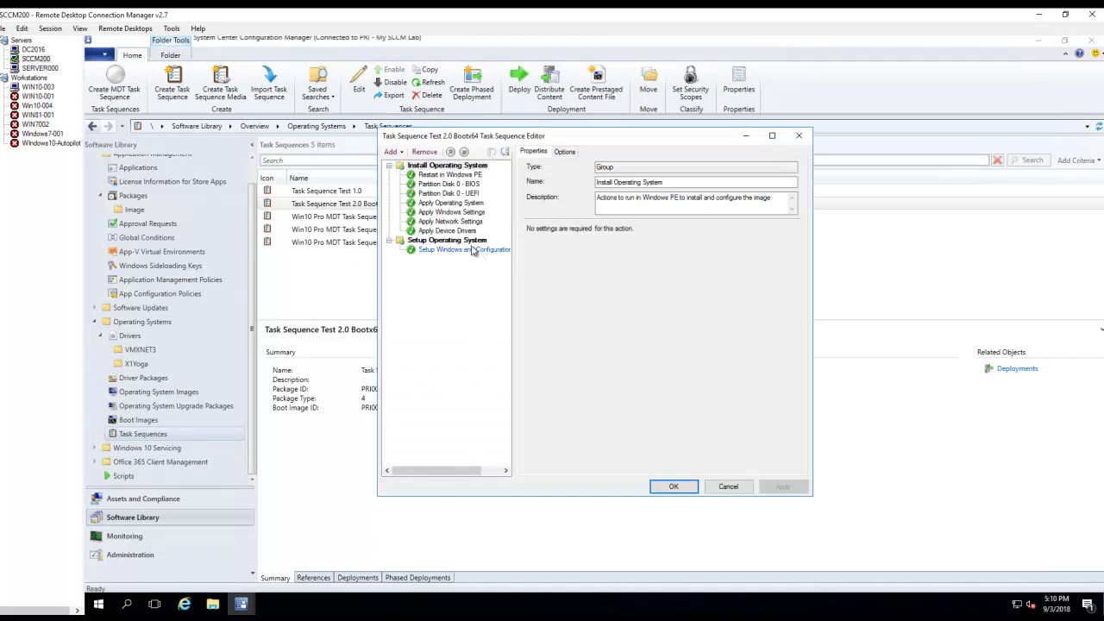
- Limit driver matching in the Apply Device Drivers step to the Laptop category
left_click(445, 231)
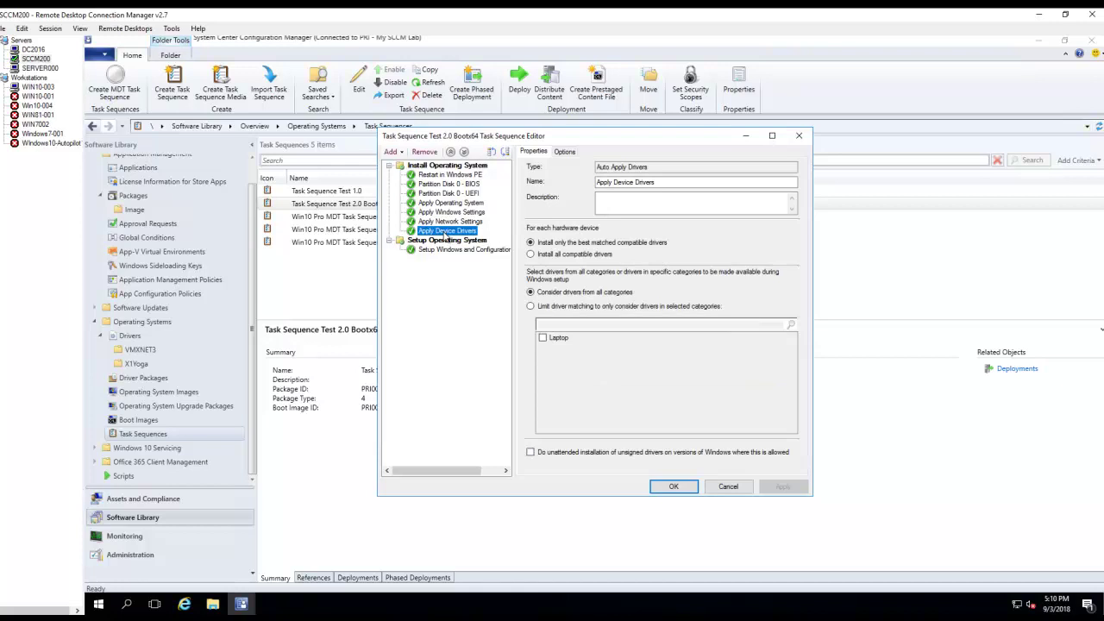
right_click(446, 234)
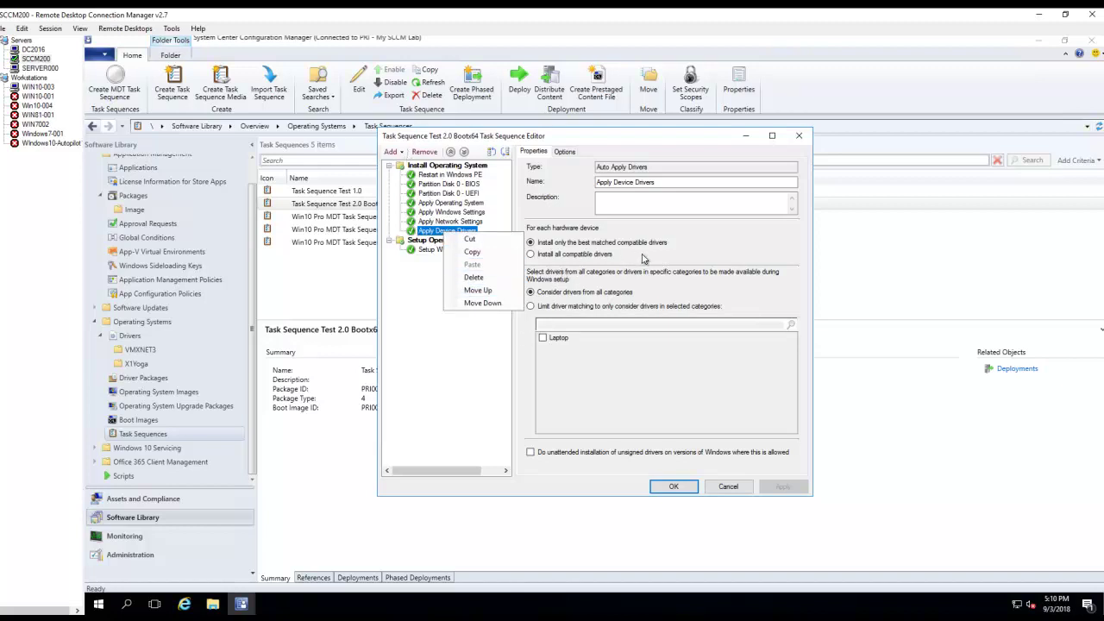
left_click(712, 206)
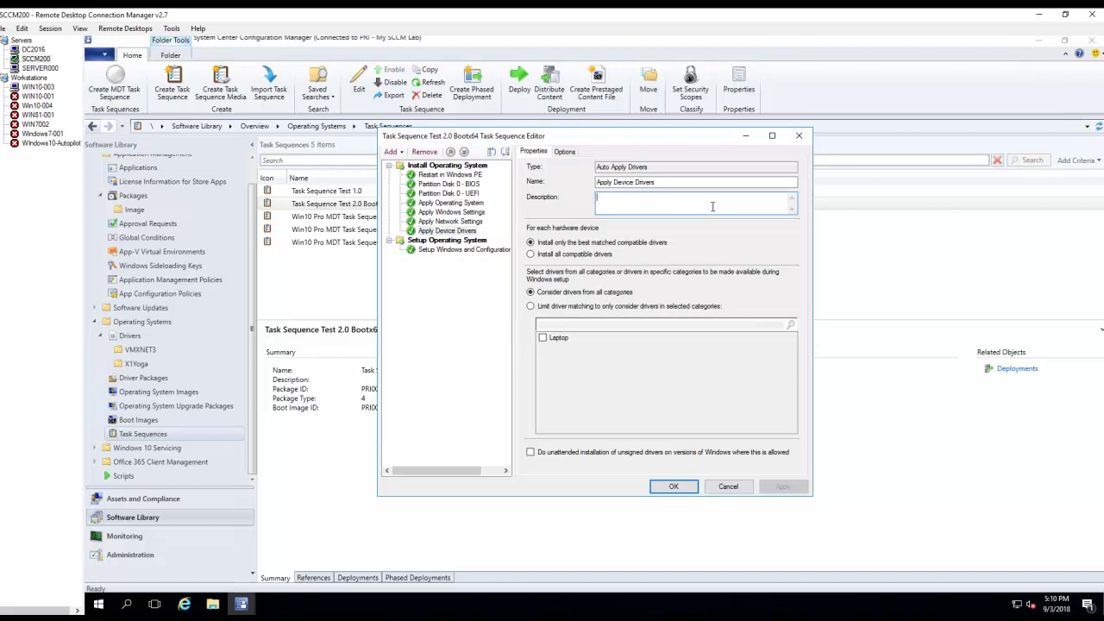
right_click(438, 234)
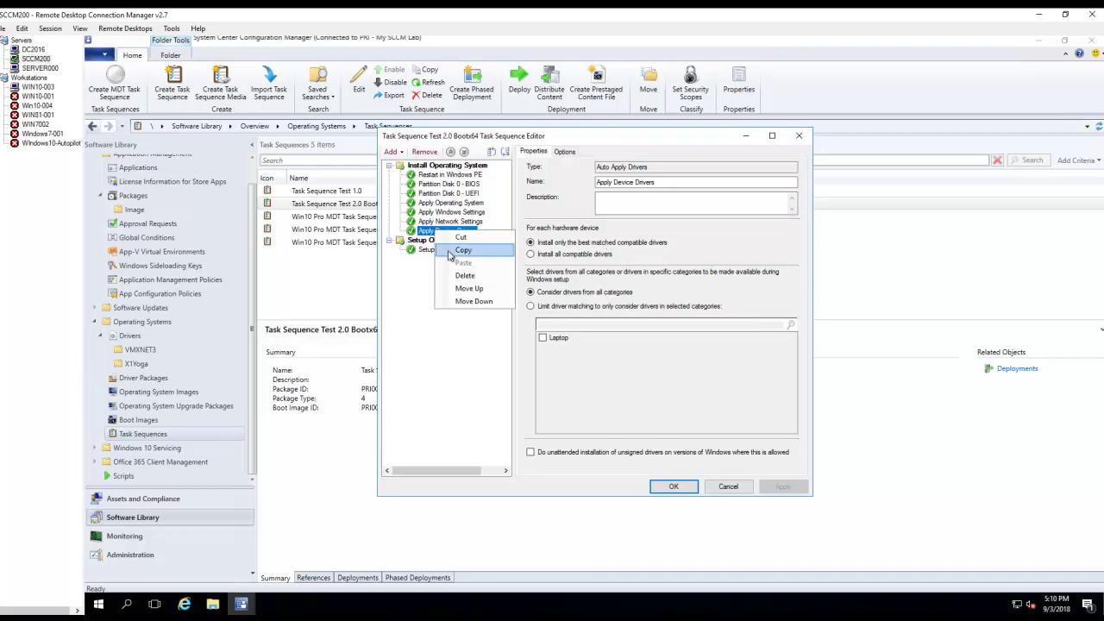
left_click(730, 239)
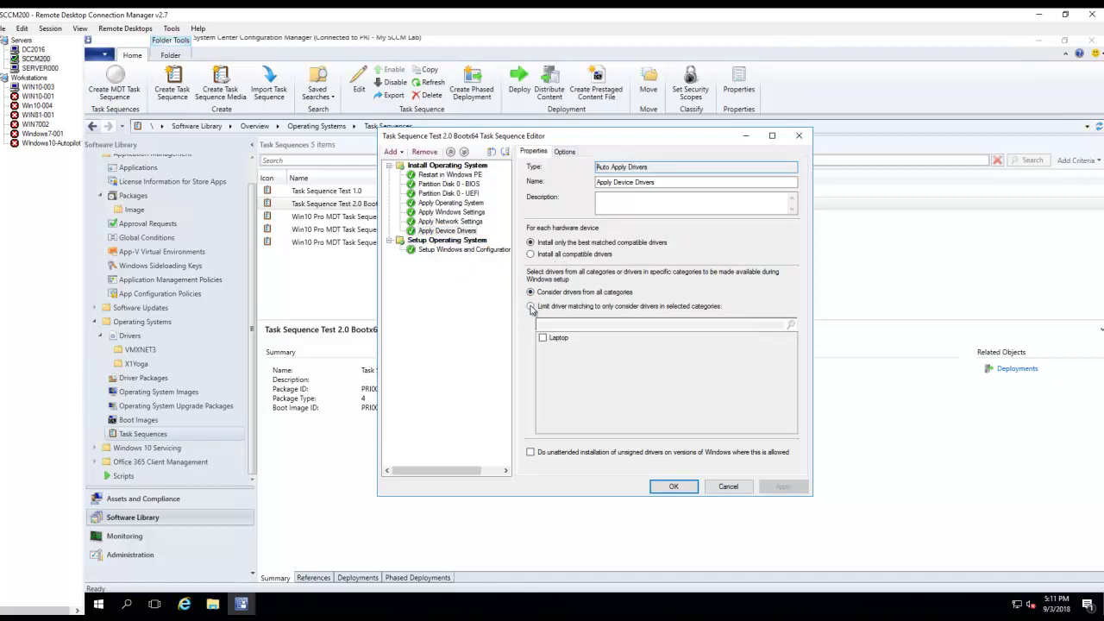
left_click(530, 307)
left_click(544, 339)
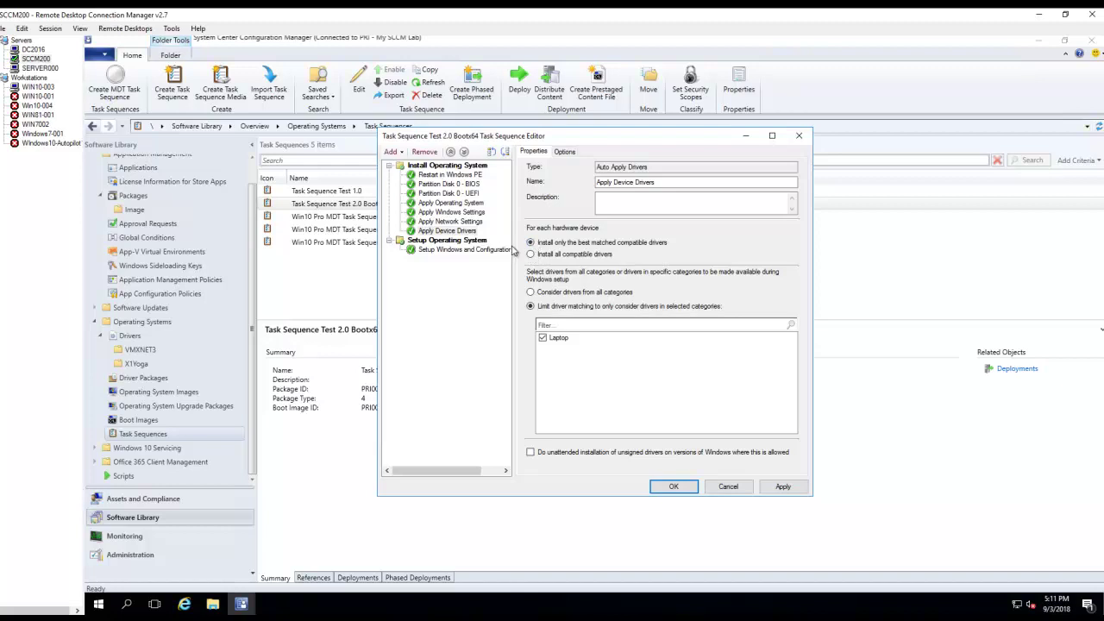
- Add a new group named Drivers inside the Install Operating System group
right_click(443, 234)
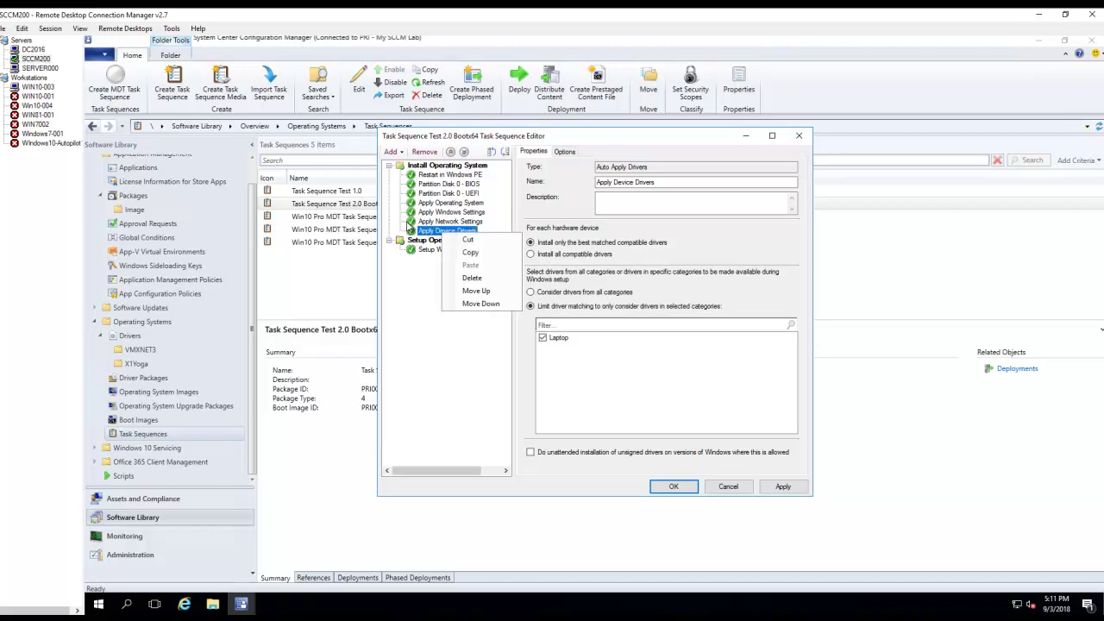
left_click(411, 368)
left_click(447, 165)
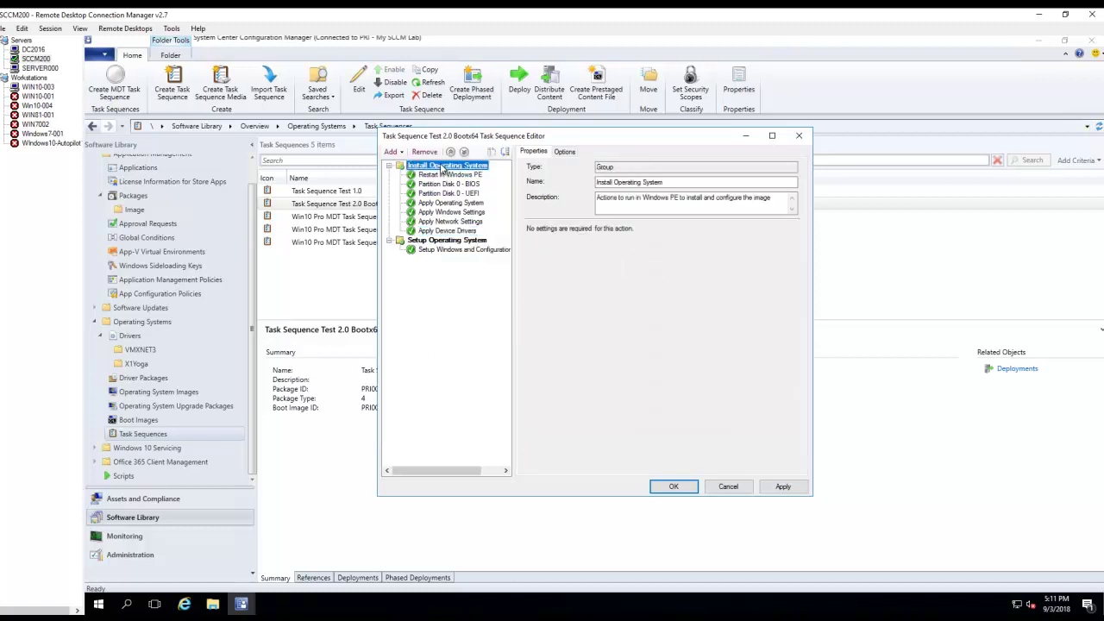
left_click(390, 151)
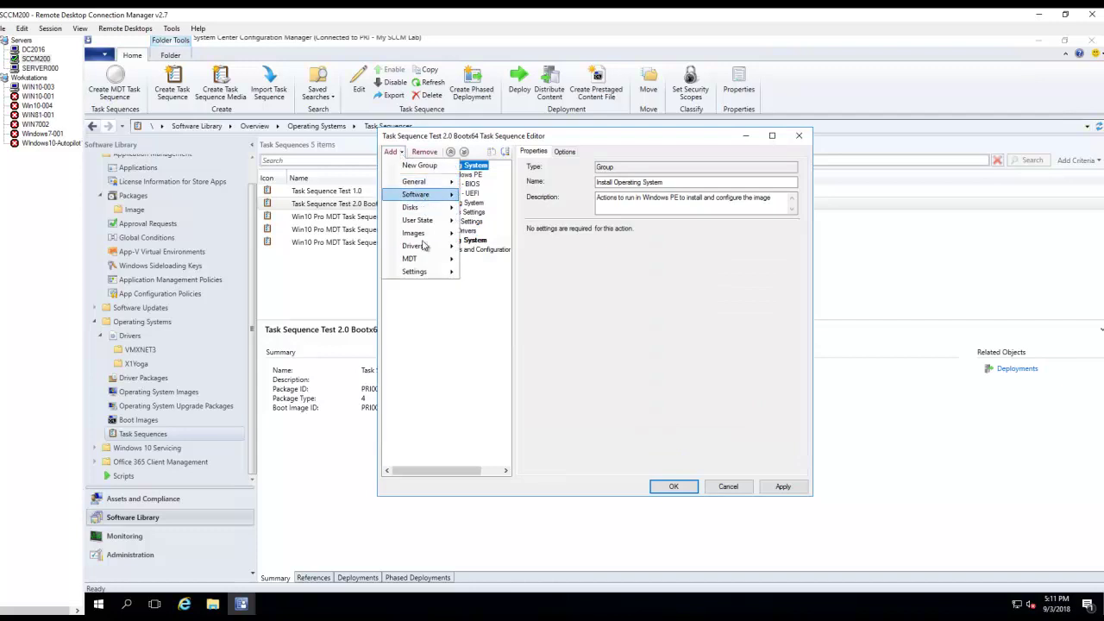
left_click(419, 165)
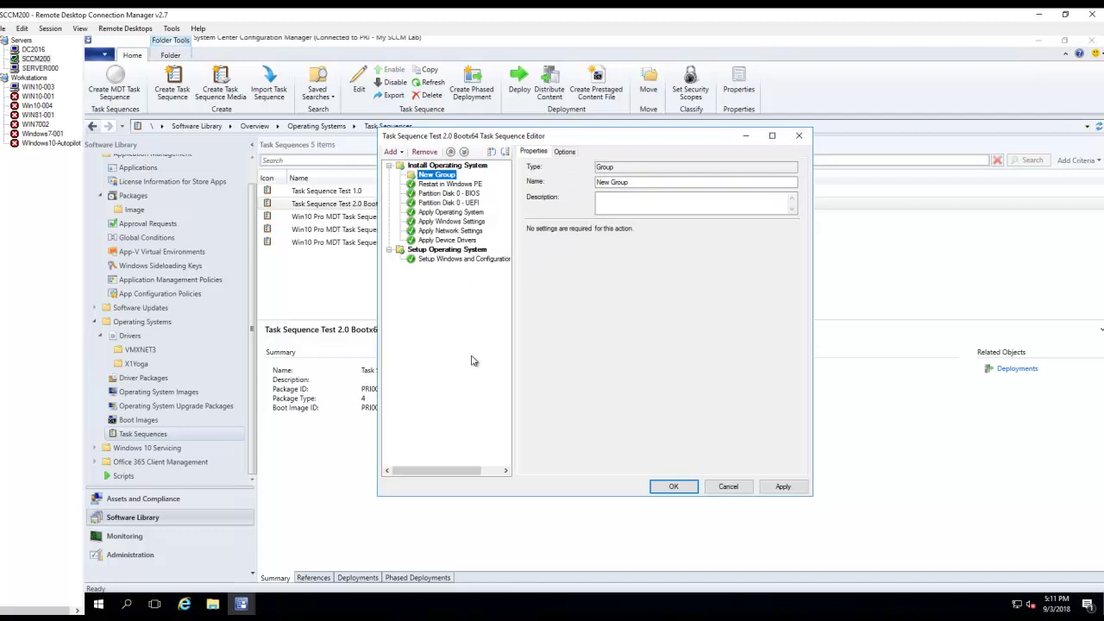
left_click_drag(644, 182, 595, 182)
type("Drivers")
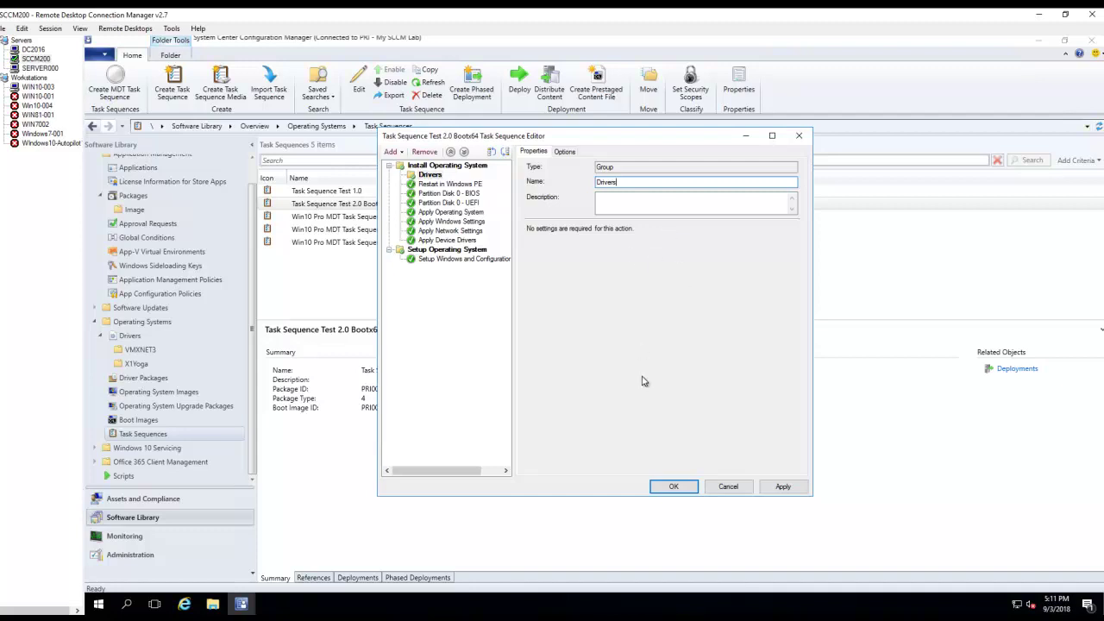
- Move the Drivers group down so that it follows the Apply Device Drivers step
left_click(430, 175)
right_click(431, 176)
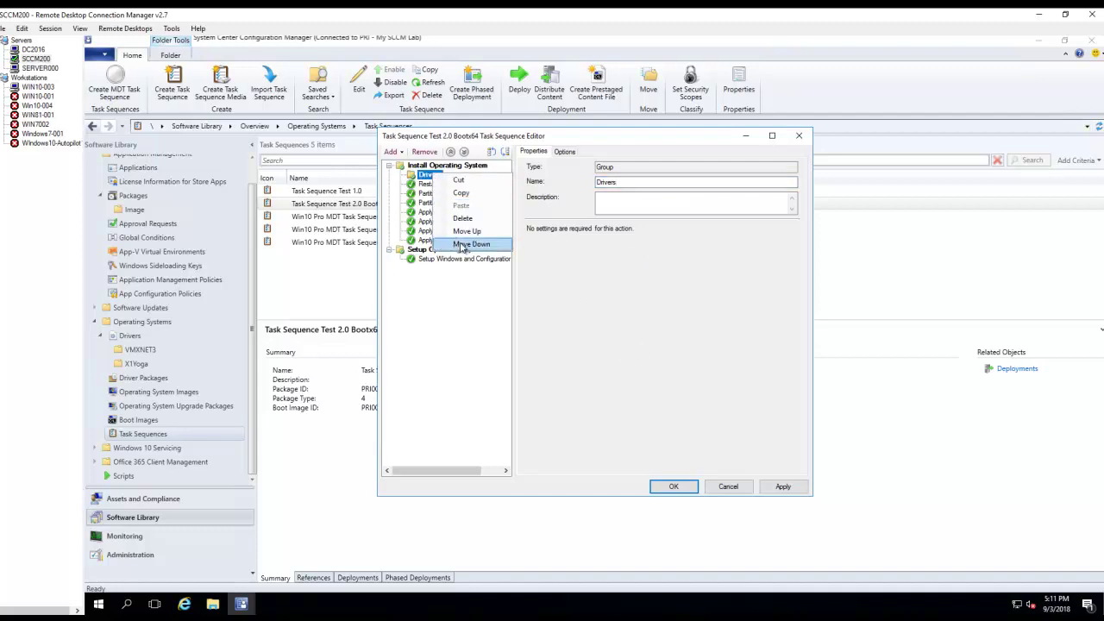
left_click(466, 244)
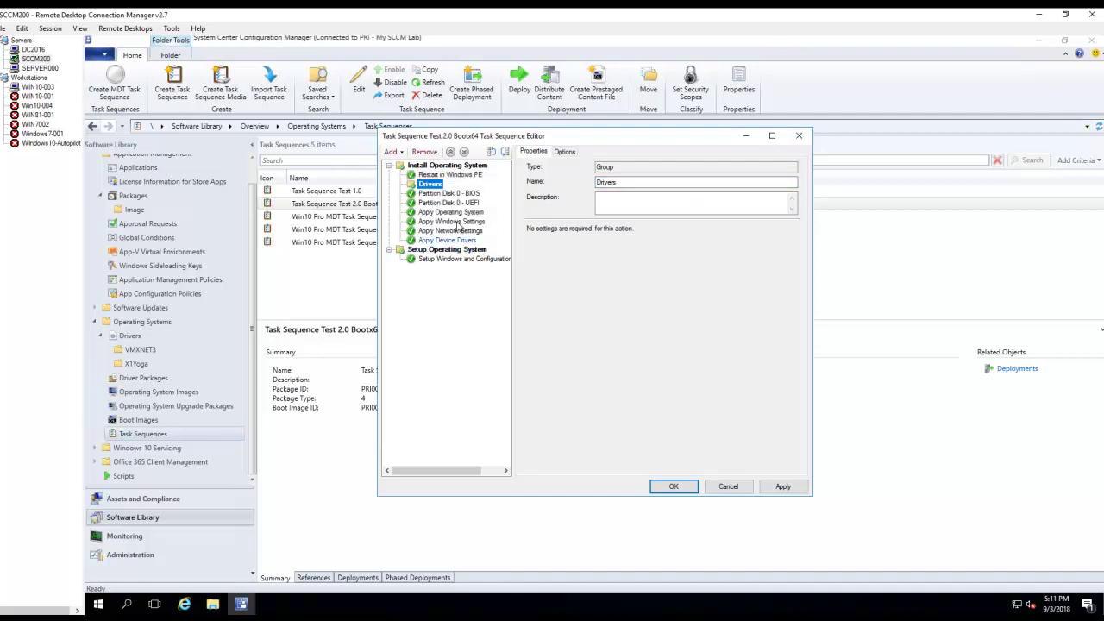
right_click(429, 185)
left_click(425, 185)
left_click_drag(447, 214, 450, 247)
- Disable the Apply Device Drivers step in the task sequence
left_click(451, 232)
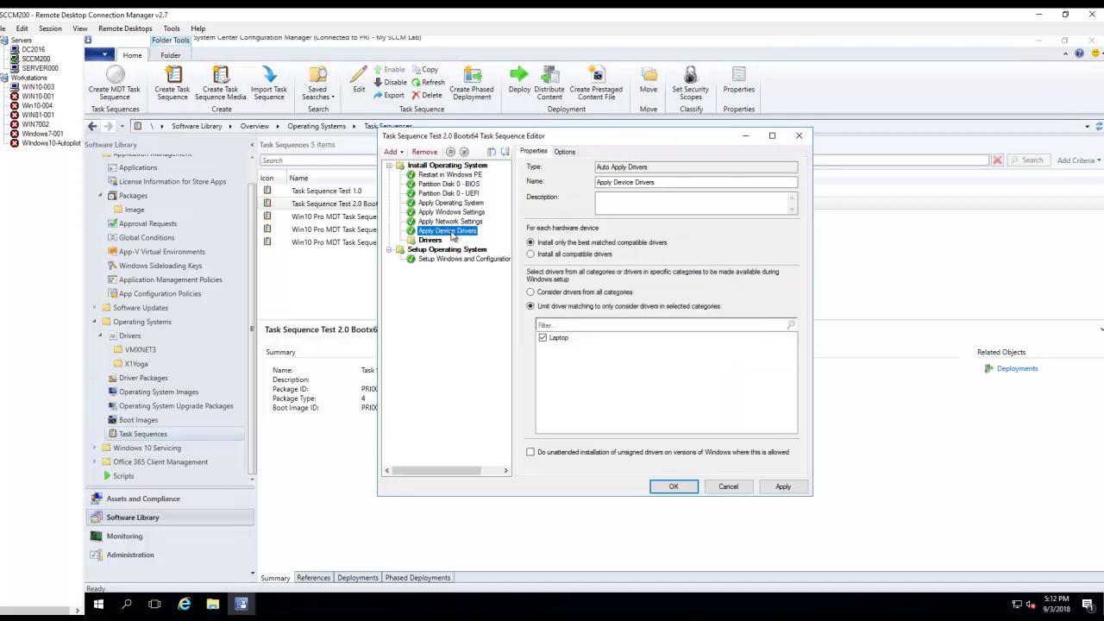
left_click(564, 152)
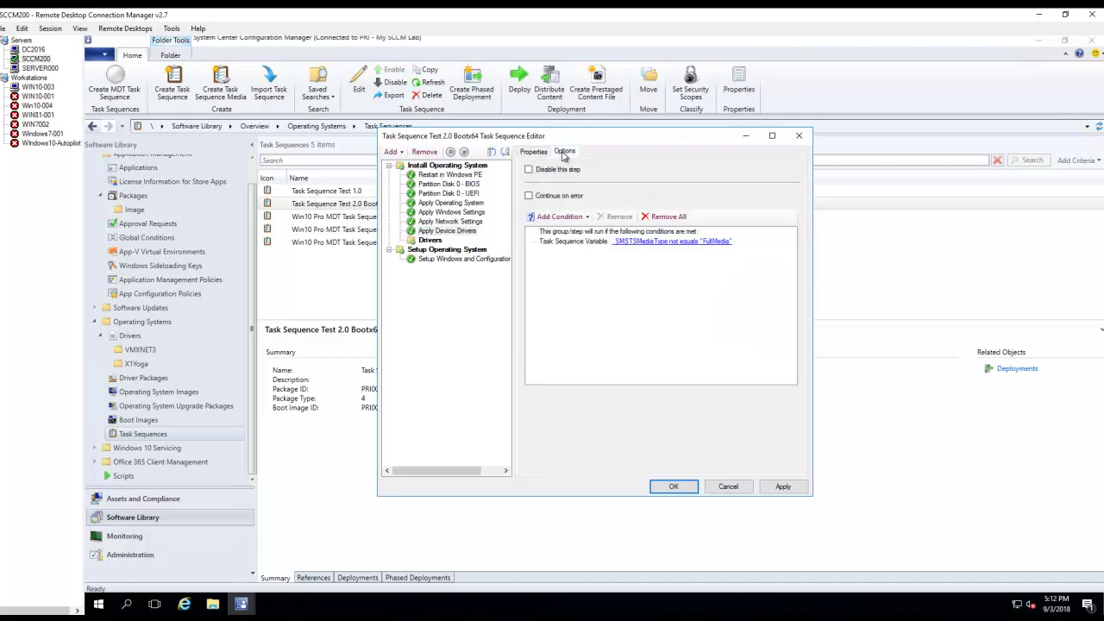
left_click(536, 172)
- Add an Apply Driver Package step inside the Drivers group and name it Model X1Yoga
left_click(432, 241)
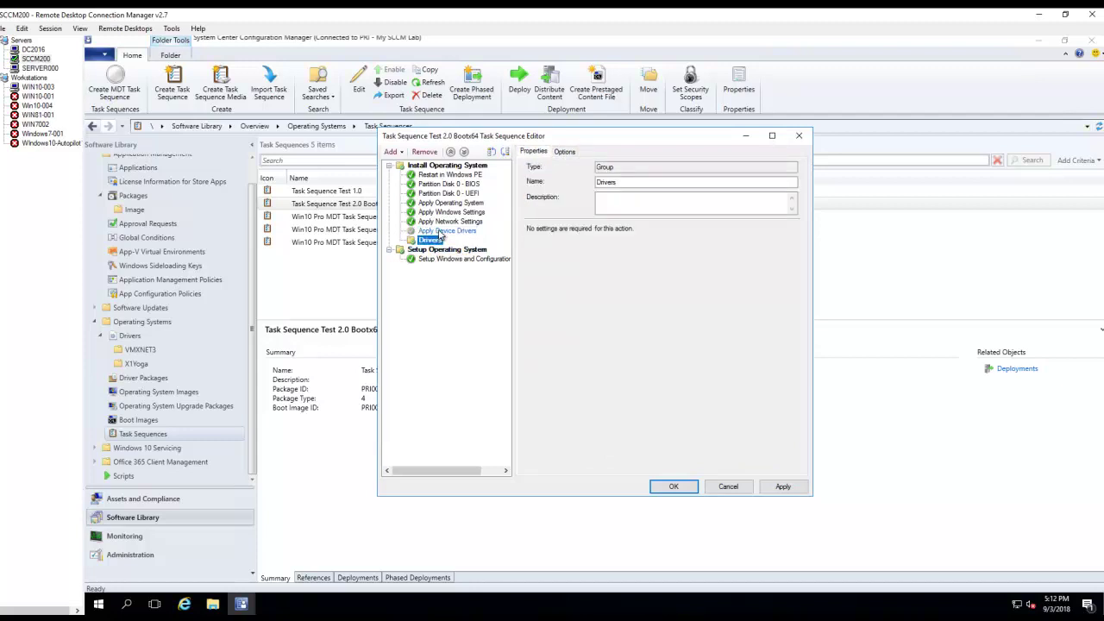
right_click(438, 243)
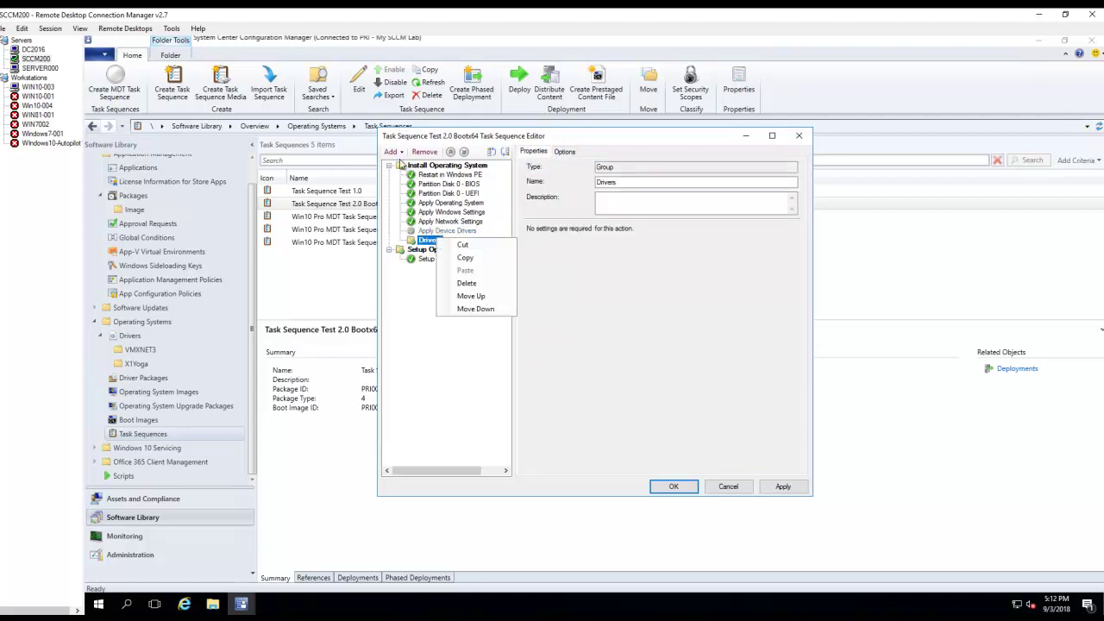
left_click(404, 153)
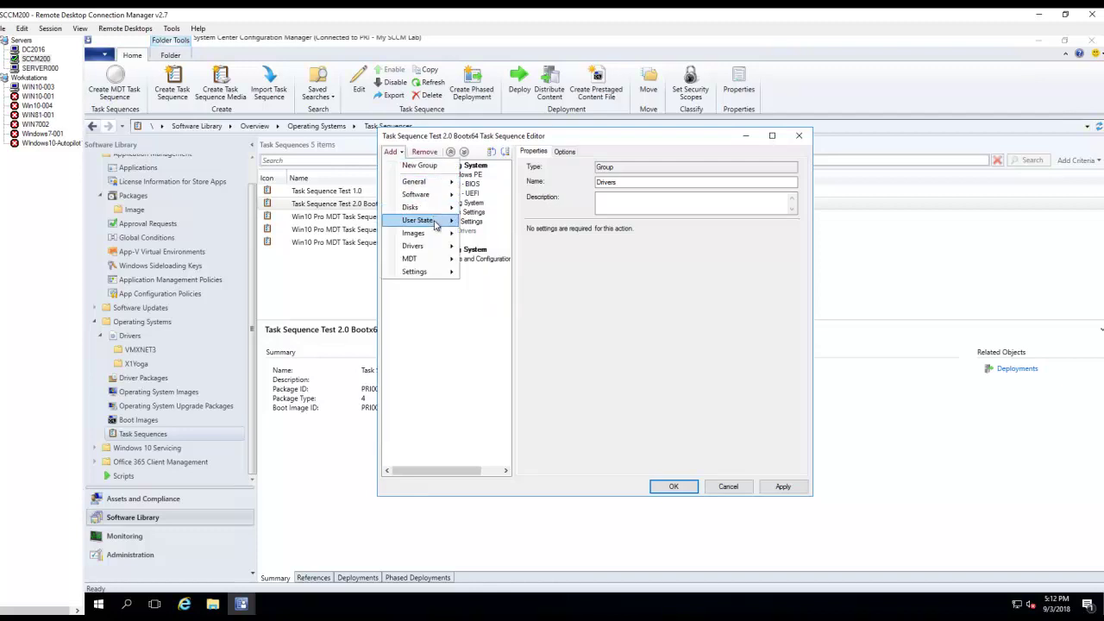
mouse_move(442, 247)
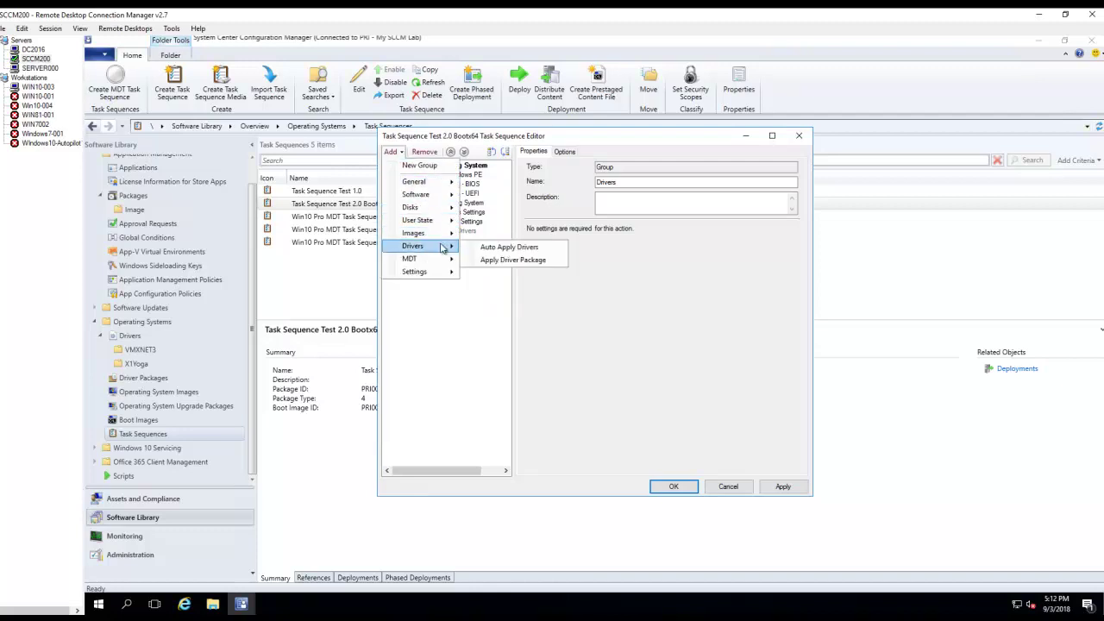
left_click(487, 259)
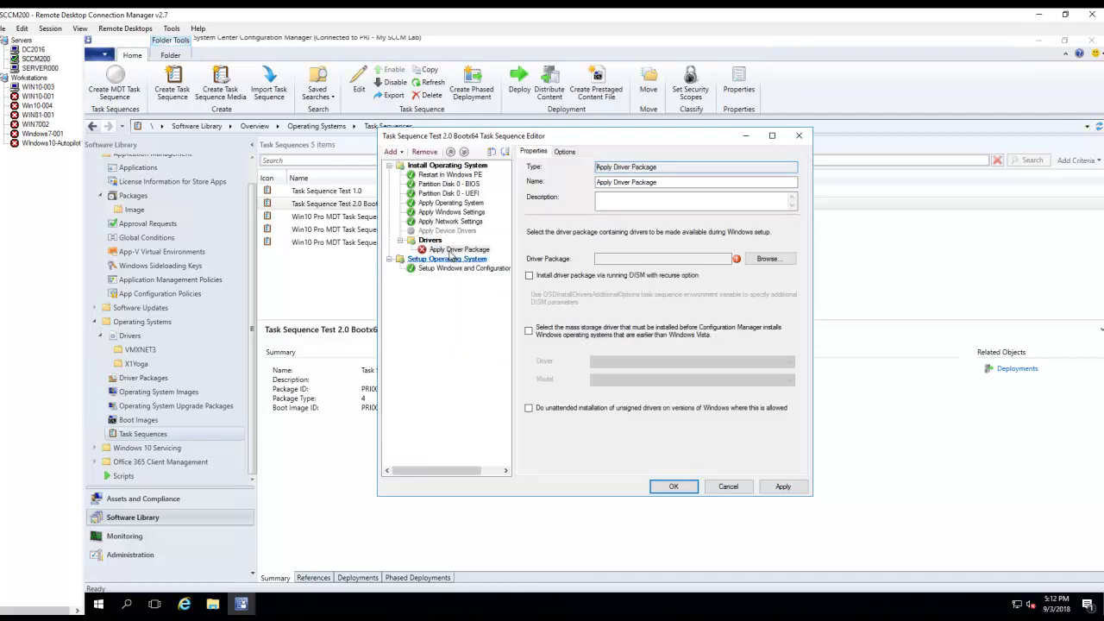
left_click(664, 182)
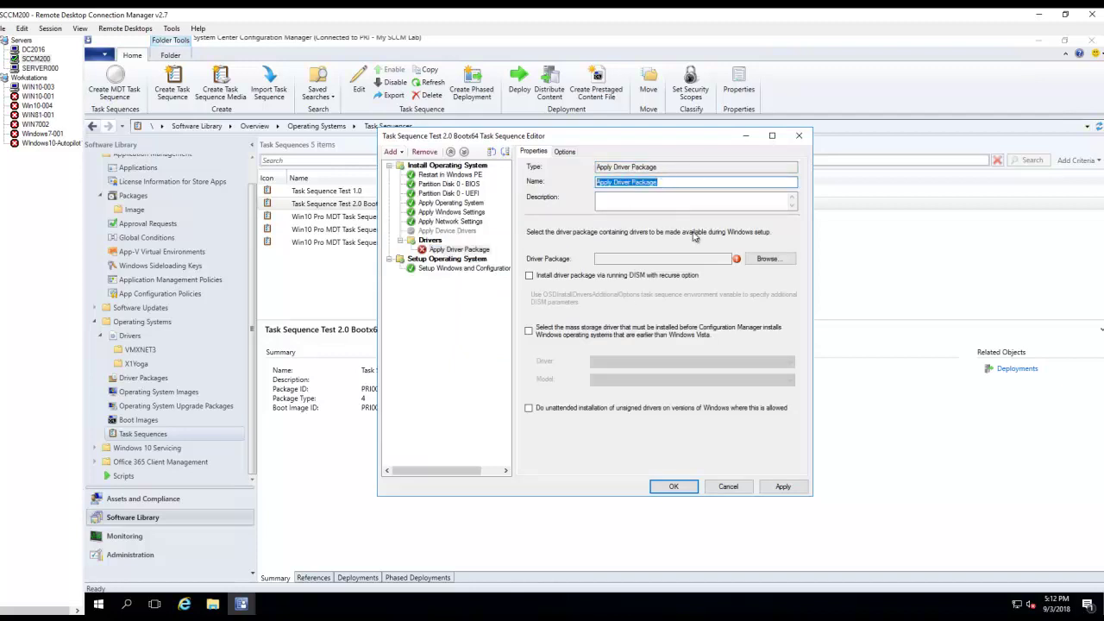
type("Model X1Yoga")
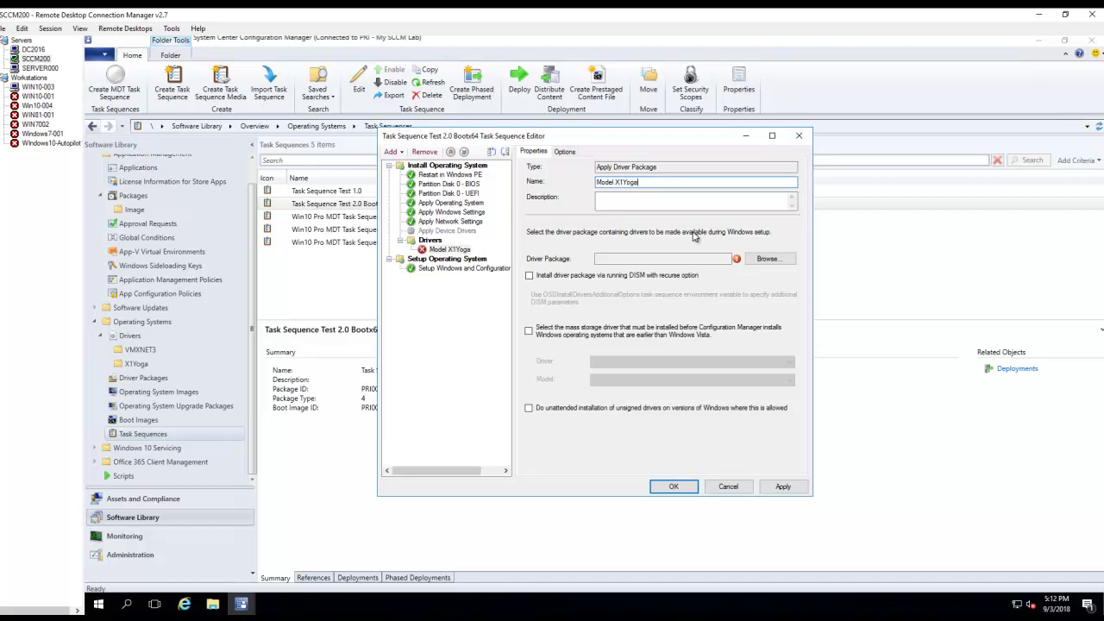
- Assign the X1Yoga driver package to the Model X1Yoga step
left_click(766, 260)
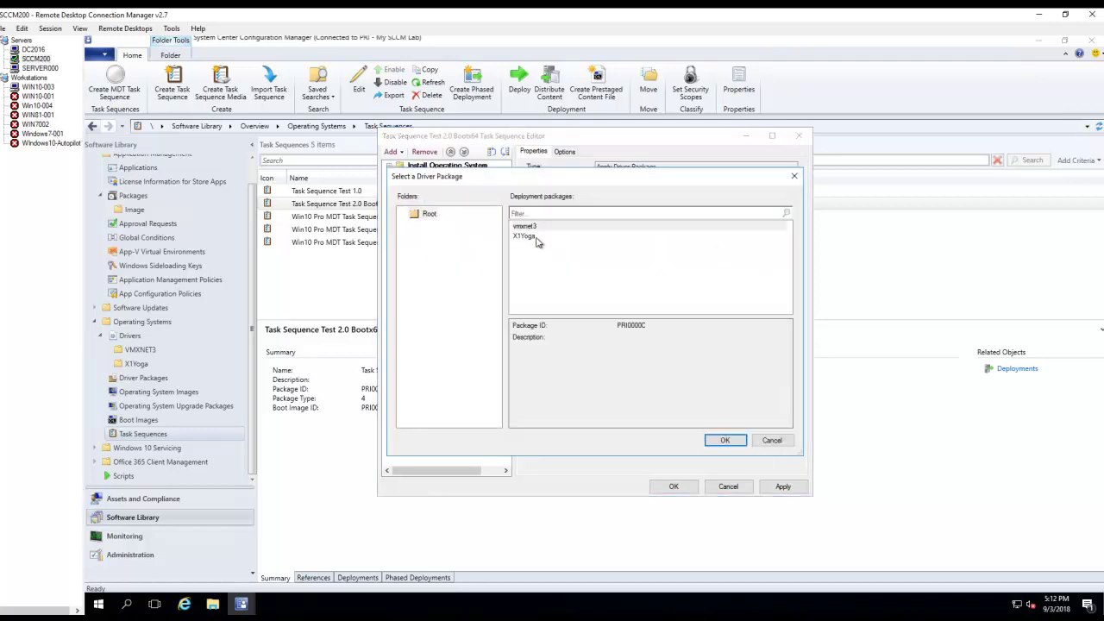
left_click(536, 237)
left_click(724, 440)
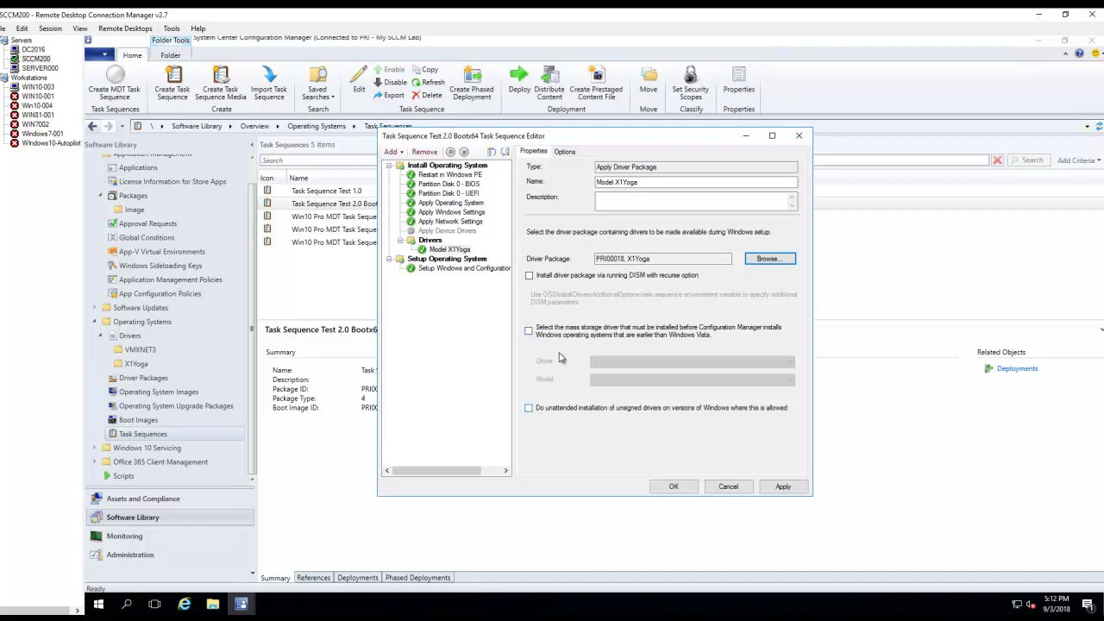
left_click(623, 202)
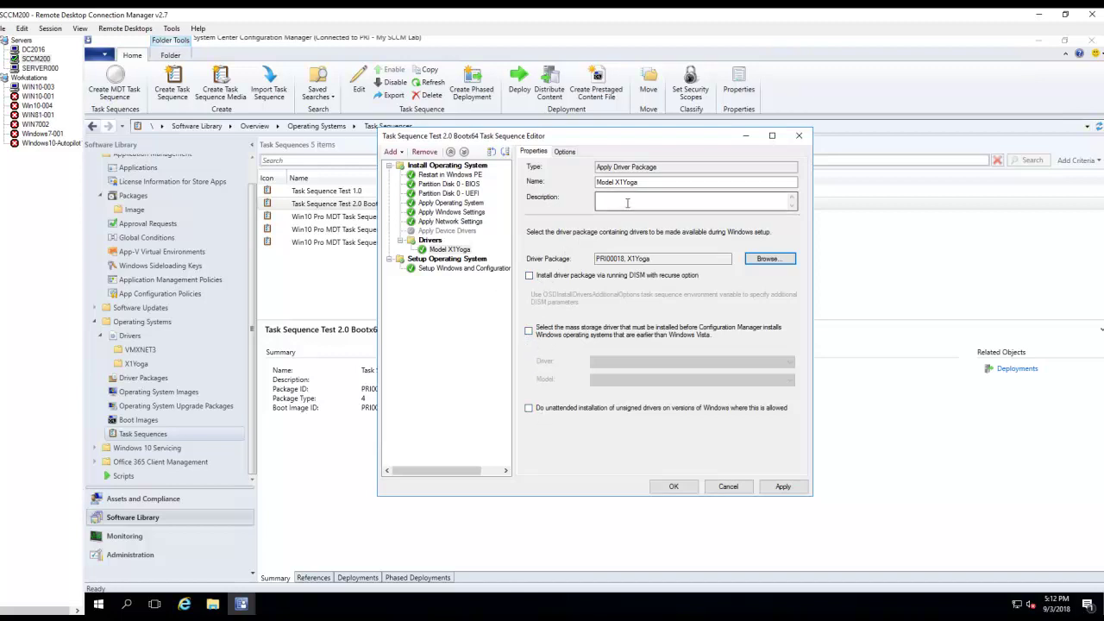
- Add a WMI query condition to the Model X1Yoga step, keeping the root\cimv2 namespace
left_click(564, 152)
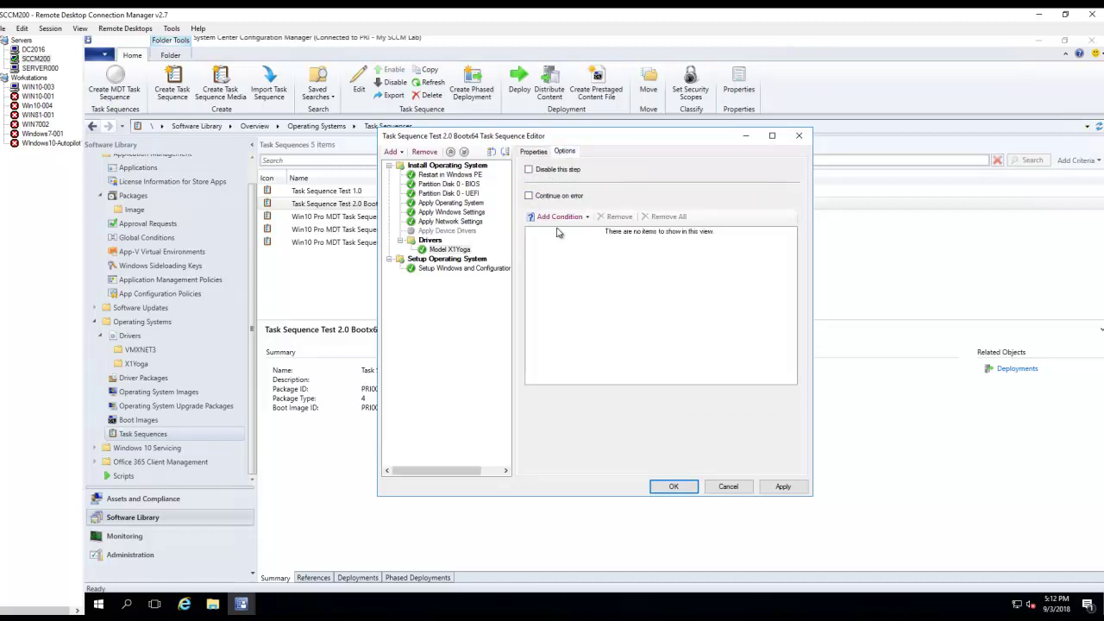
left_click(584, 219)
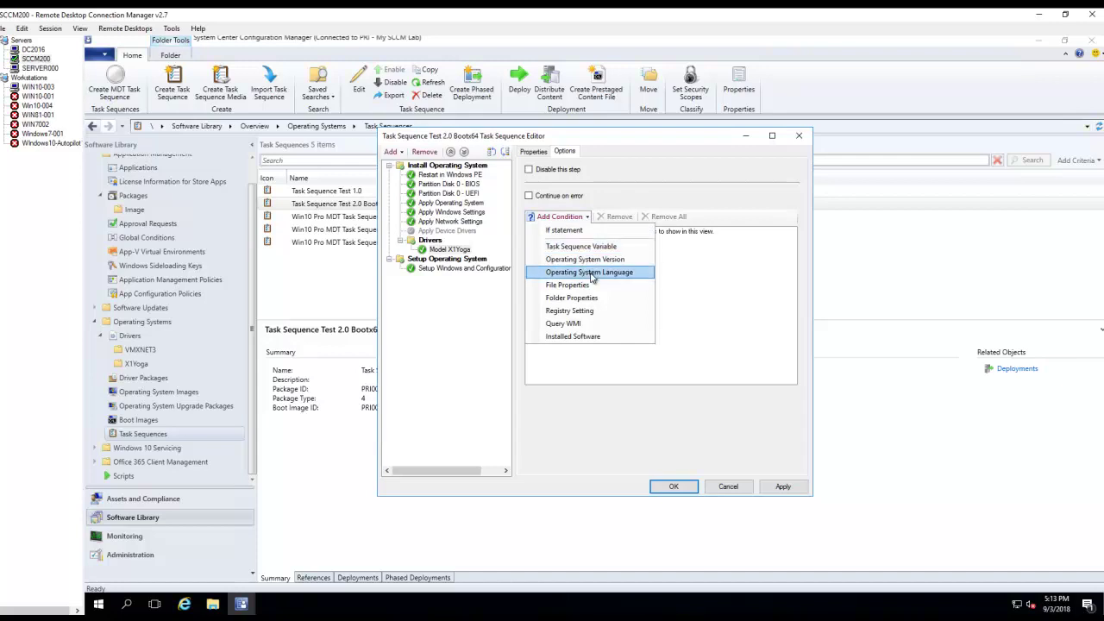
left_click(573, 328)
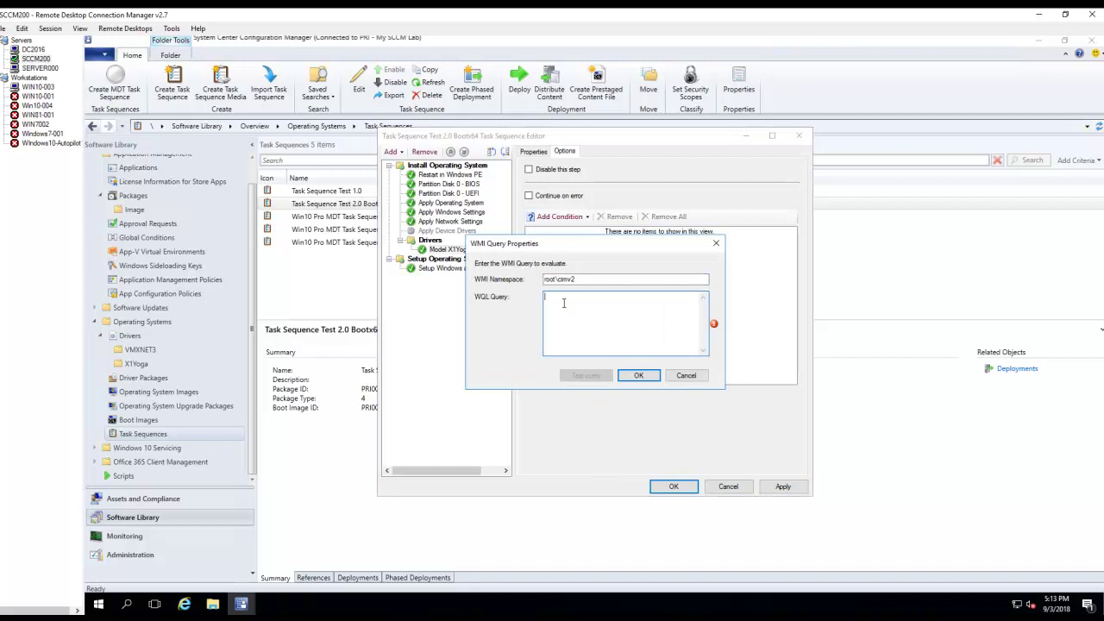
left_click(578, 280)
left_click(582, 304)
- Begin the WQL query with SELECT * FROM Win32_ComputerSystem WHERE Model
type("SELECT")
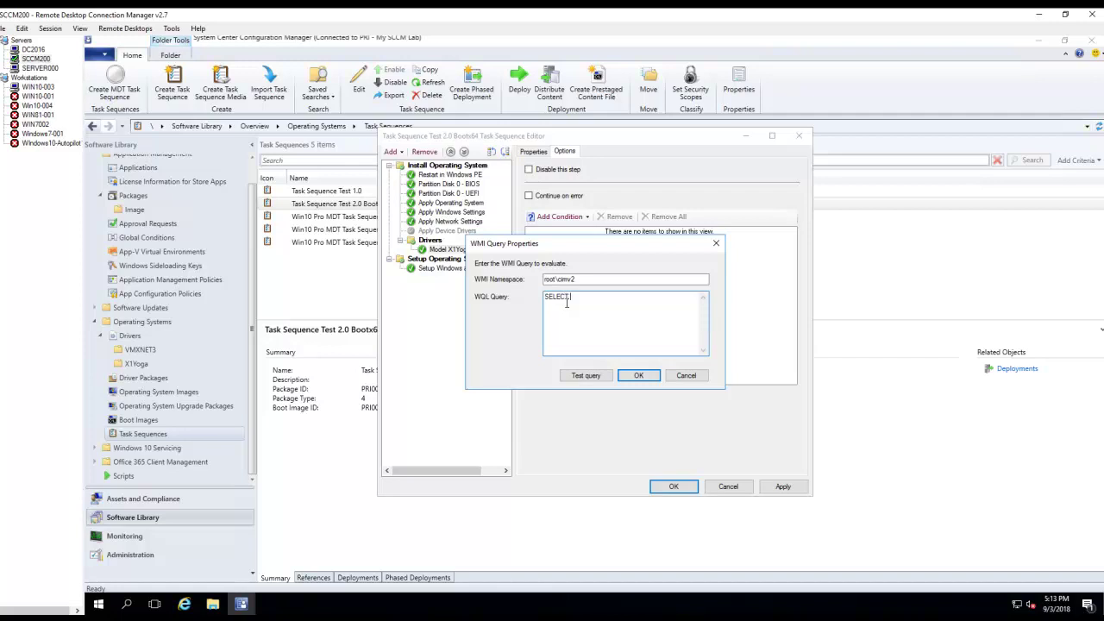
type(" * FROM WIN")
key("BackSpace")
key("BackSpace")
type("Win32_ComputerSystem WHERE model")
key("BackSpace")
key("BackSpace")
key("BackSpace")
key("BackSpace")
key("BackSpace")
type("Model ")
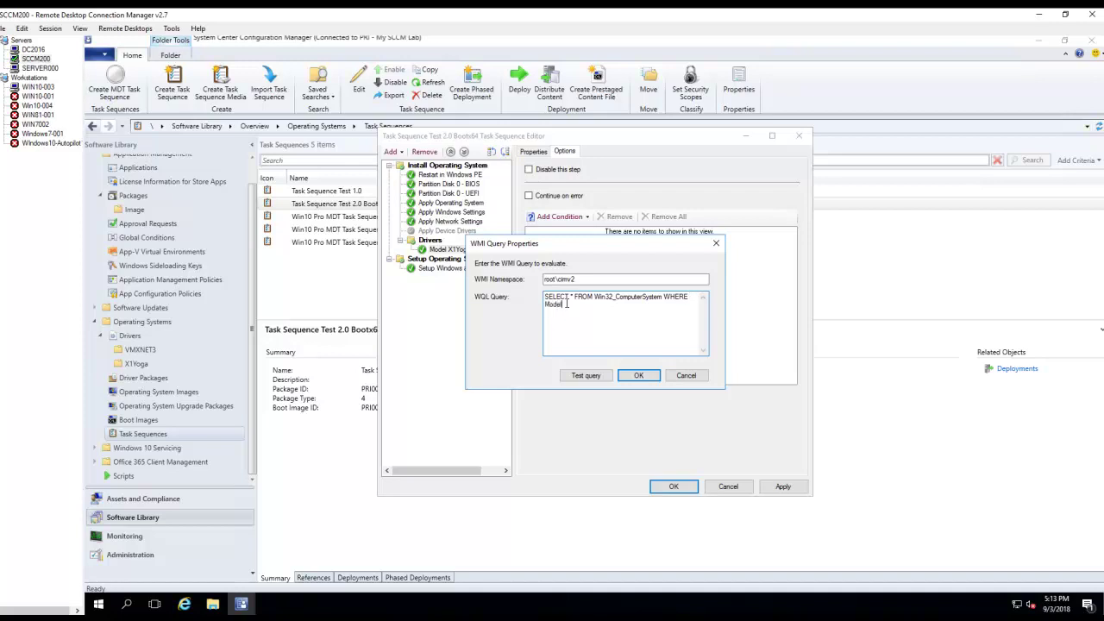
- Complete the WQL query with LIKE "%X1yoga%", confirm the condition and apply it to the task sequence
type("LIK")
type("1Yo")
key("BackSpace")
key("BackSpace")
type("56")
type("%")
key("Right")
key("Right")
key("Right")
key("Right")
key("Right")
key("Delete")
type("%")
left_click_drag(611, 244, 690, 227)
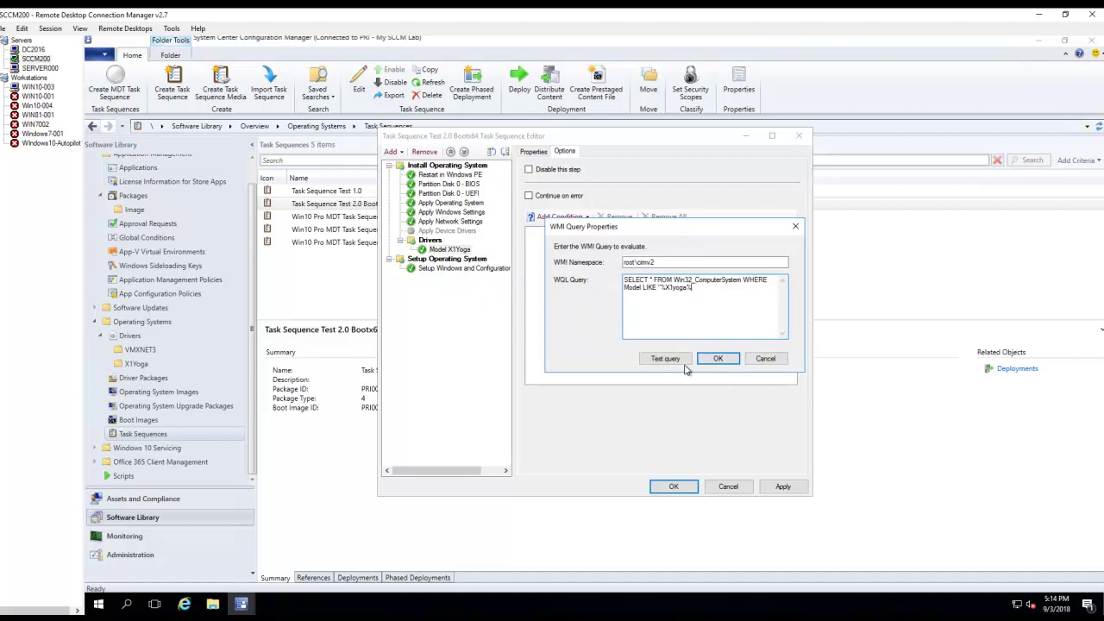
left_click(720, 363)
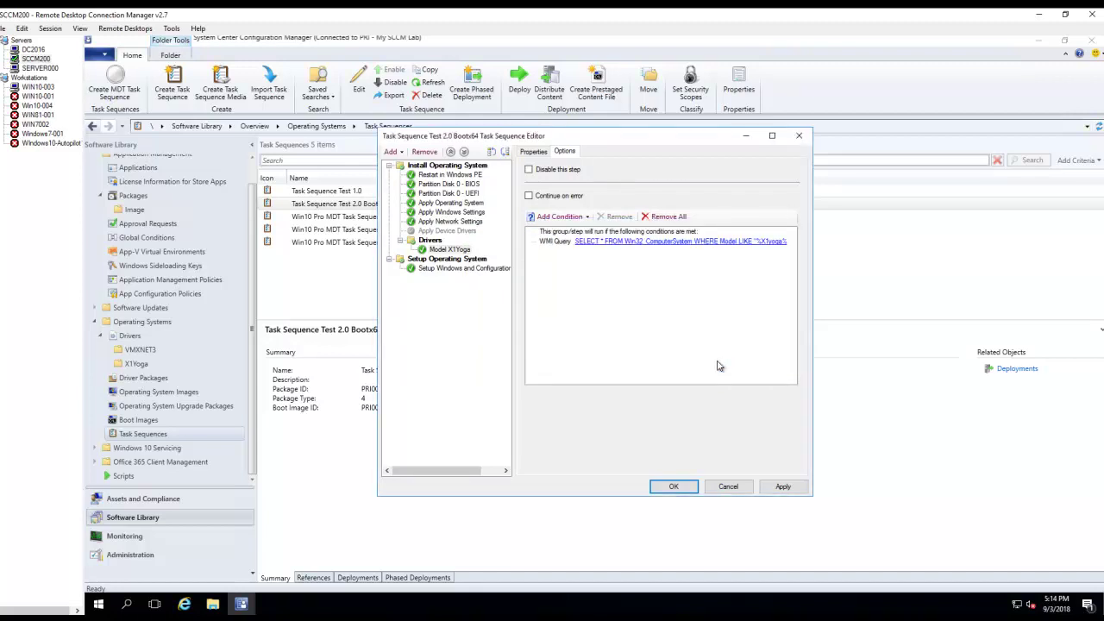
left_click(782, 487)
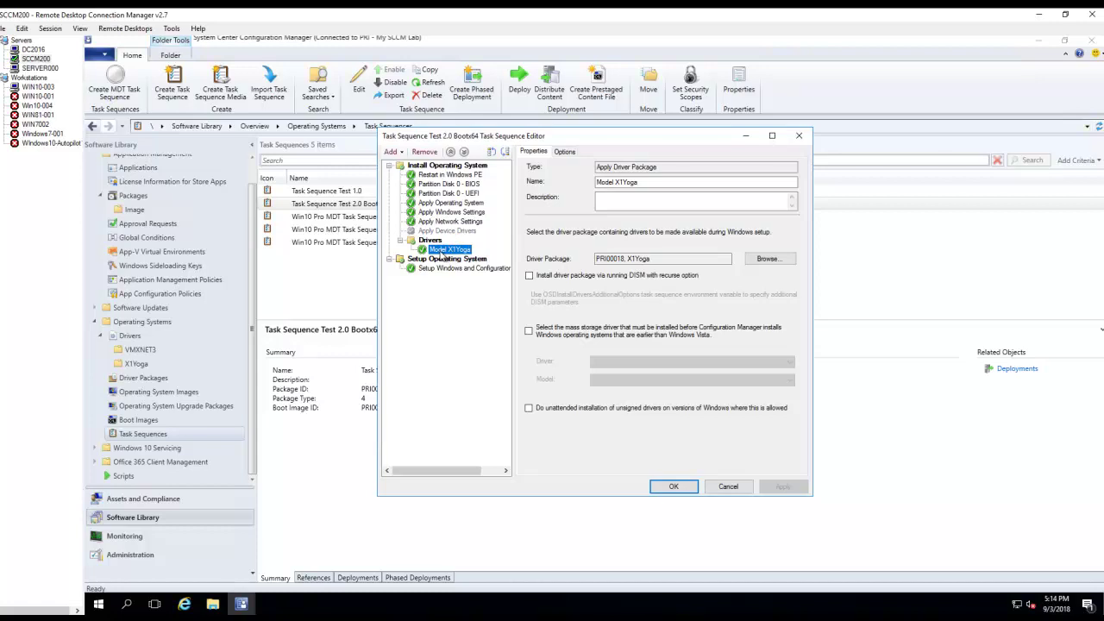
- Review the saved WMI query condition of the Model X1Yoga step without changing it
left_click(565, 153)
left_click(647, 246)
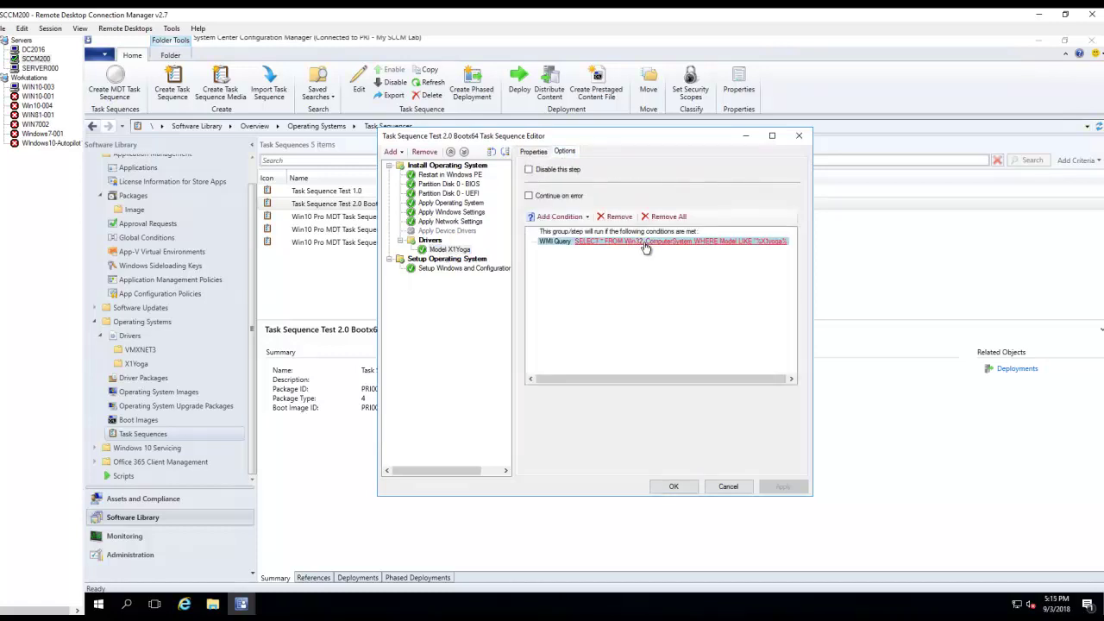
double_click(646, 246)
left_click(688, 376)
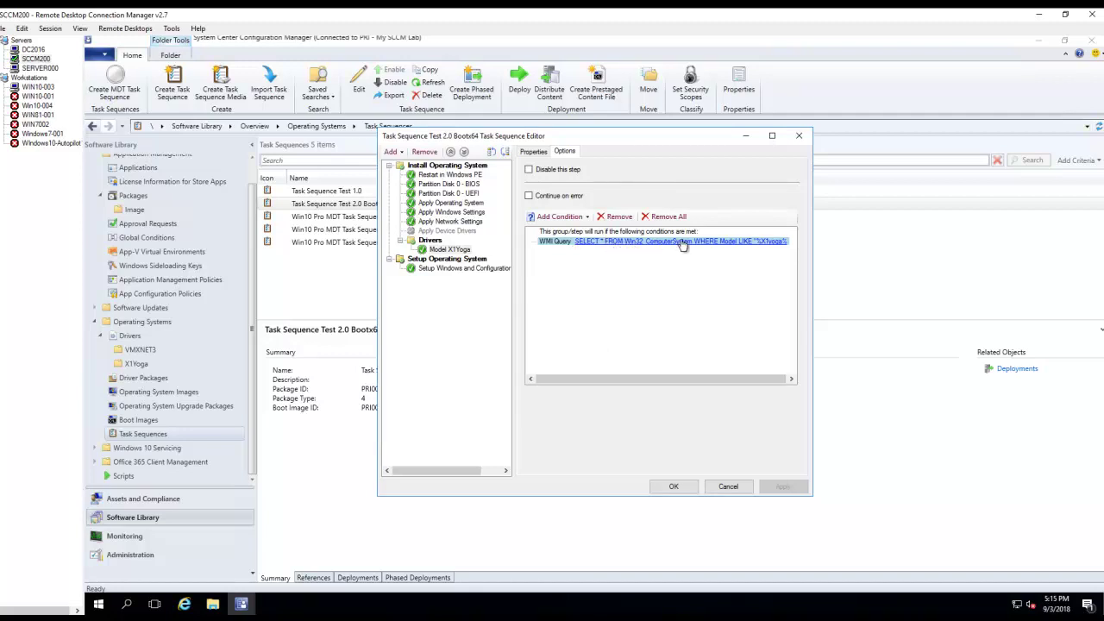
left_click(392, 151)
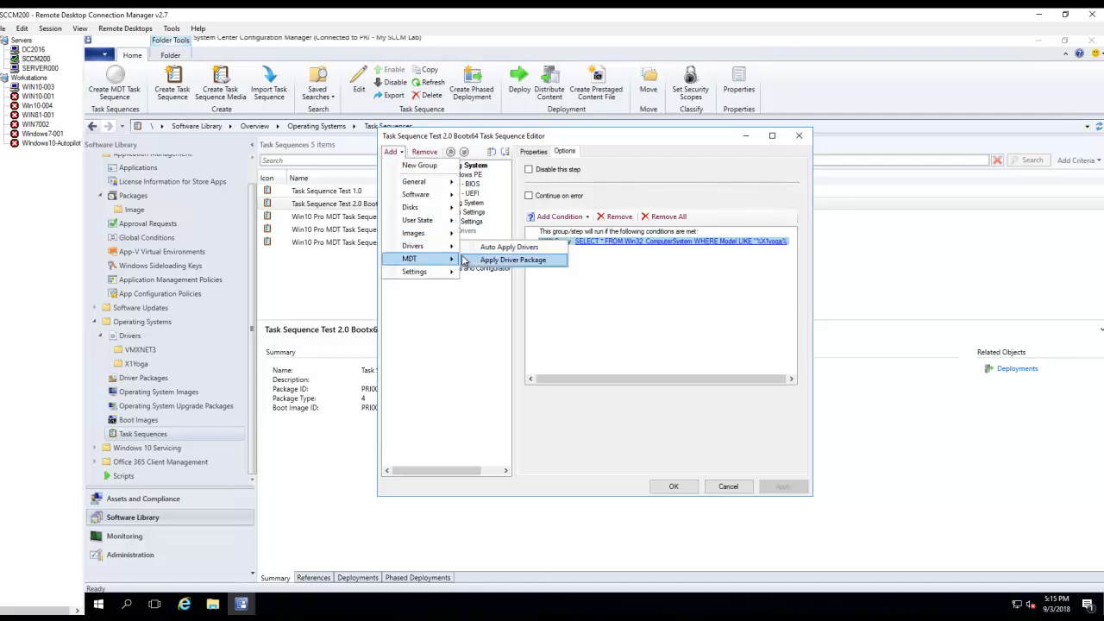
mouse_move(449, 258)
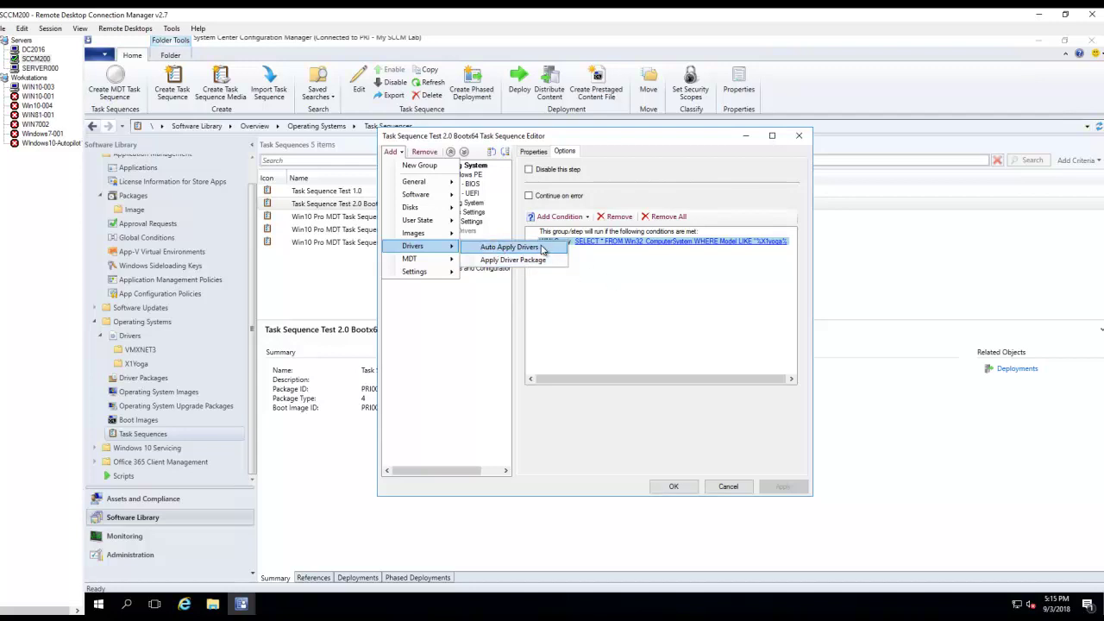
left_click(652, 297)
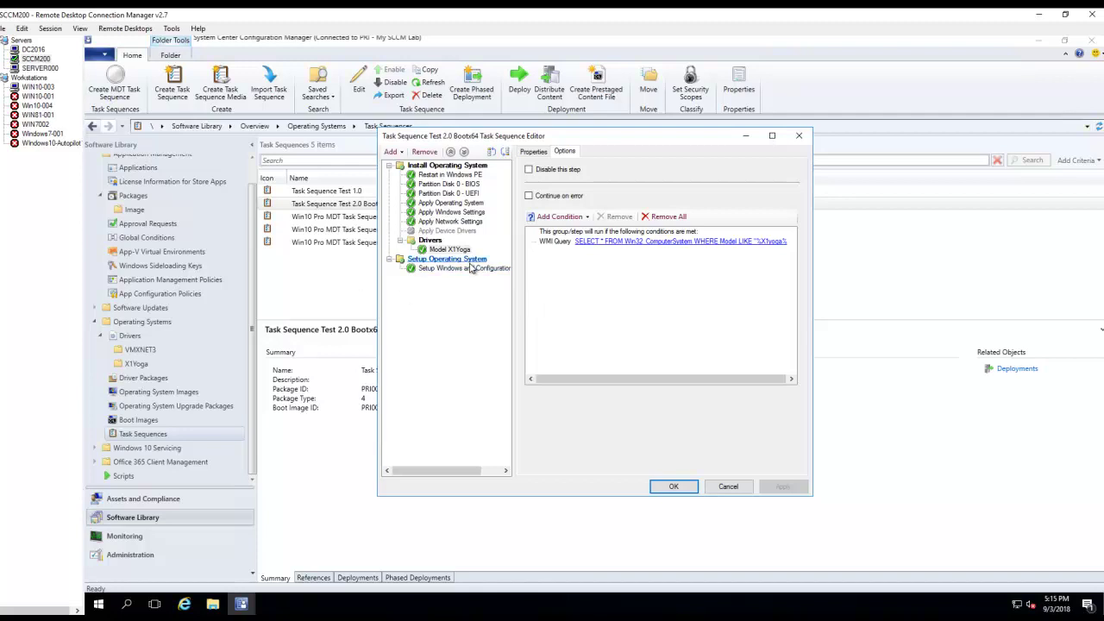
- Accept the edited task sequence and close its editor
left_click(671, 487)
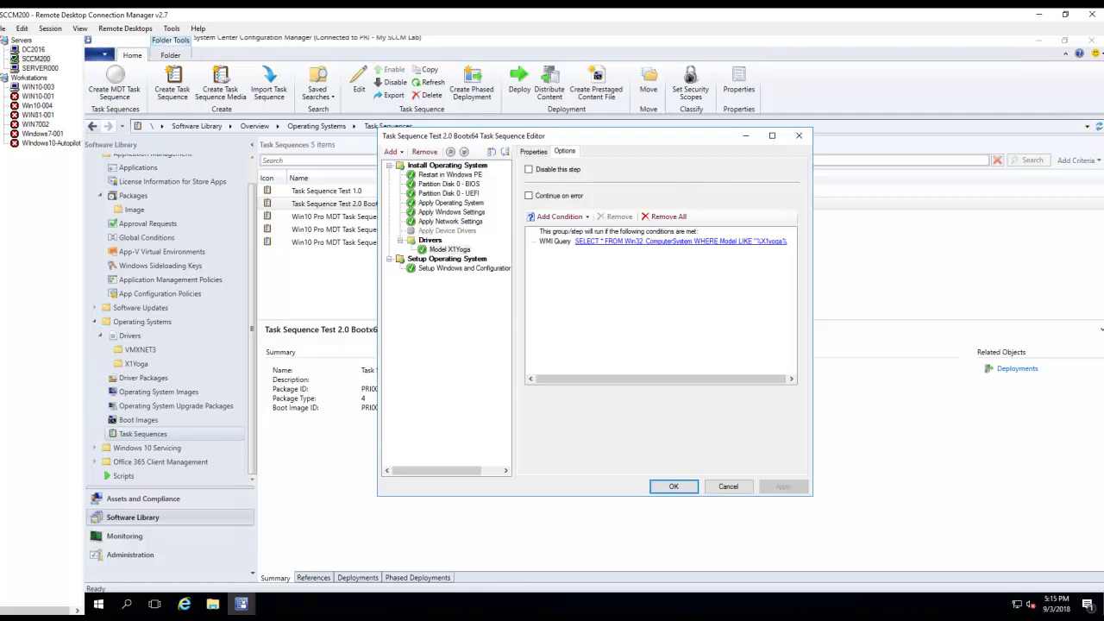